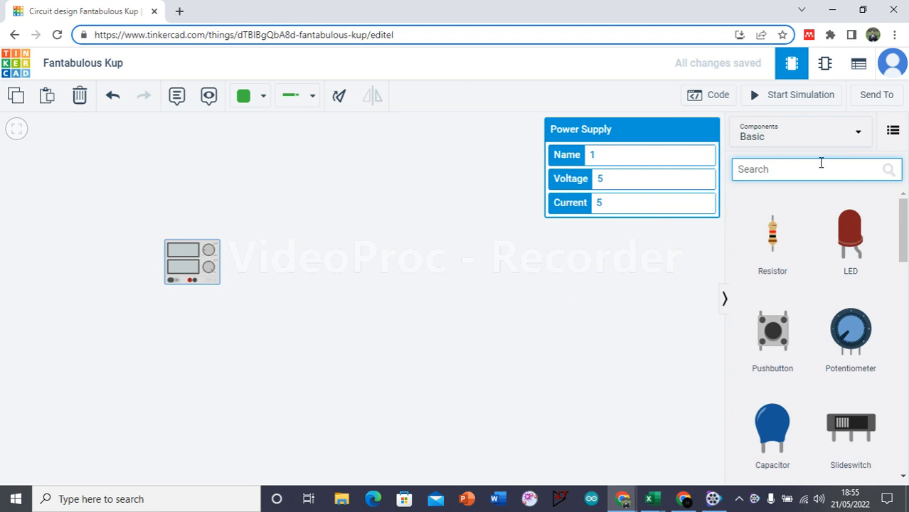
Step: Search the components for "ARDU" and place an Arduino Uno R3 beside the power supply, well clear of it
text(ARDU)
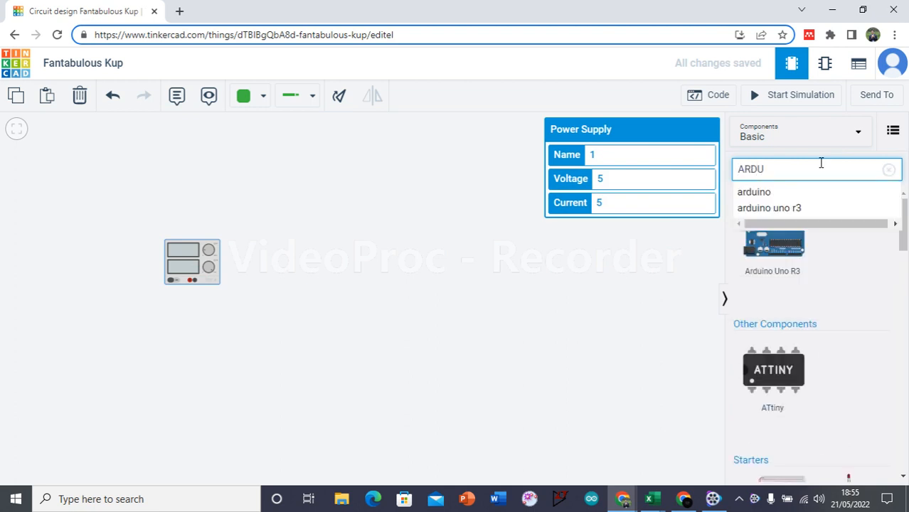
click(806, 278)
click(478, 261)
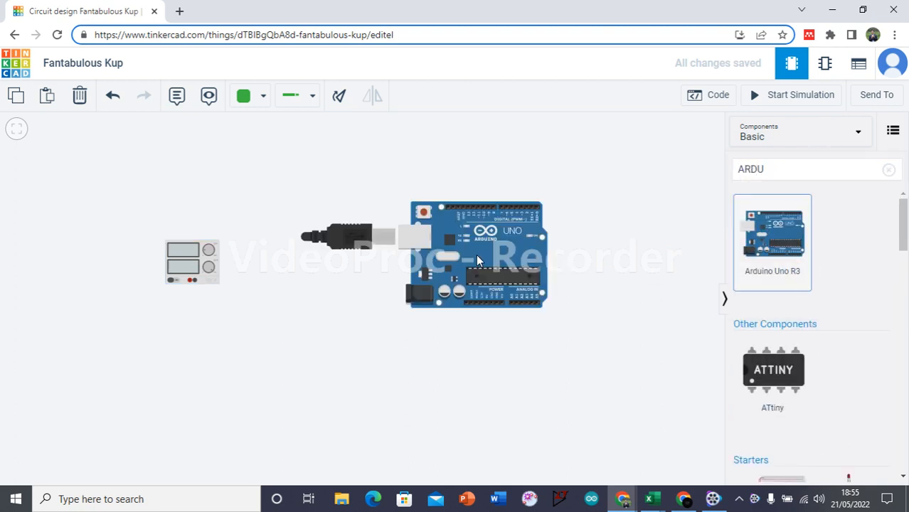
drag(478, 260, 515, 260)
click(514, 259)
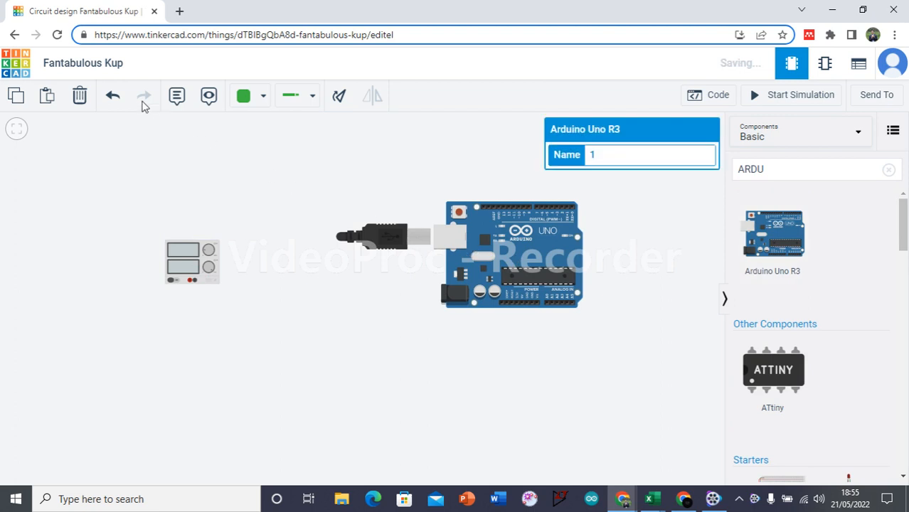
Step: Rotate the Arduino Uno 90 degrees clockwise so its analog pins face the power supply, and move it slightly closer to the supply
click(340, 97)
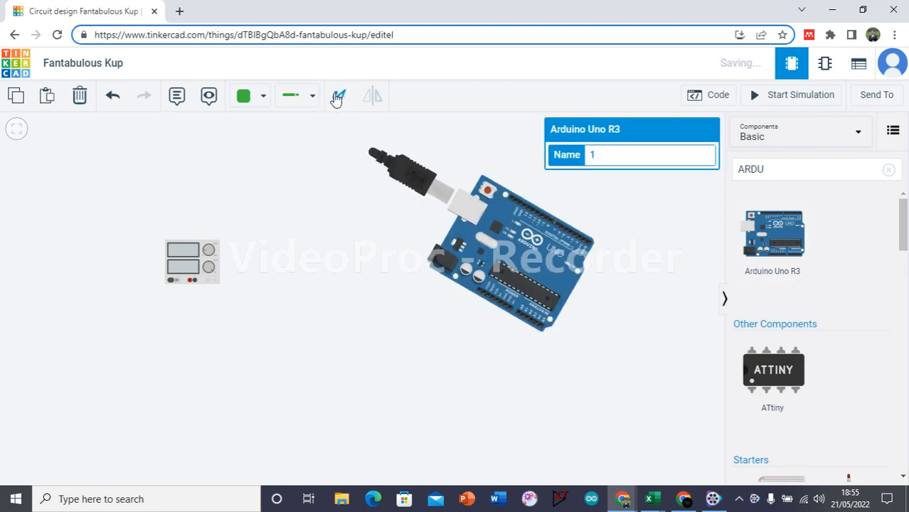
click(338, 97)
click(337, 98)
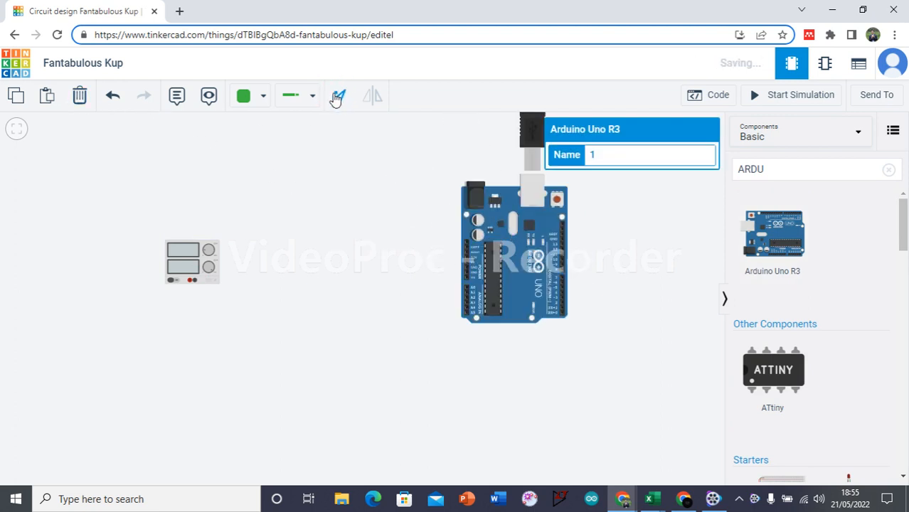
drag(513, 230, 431, 224)
scroll(313, 276, up, 3)
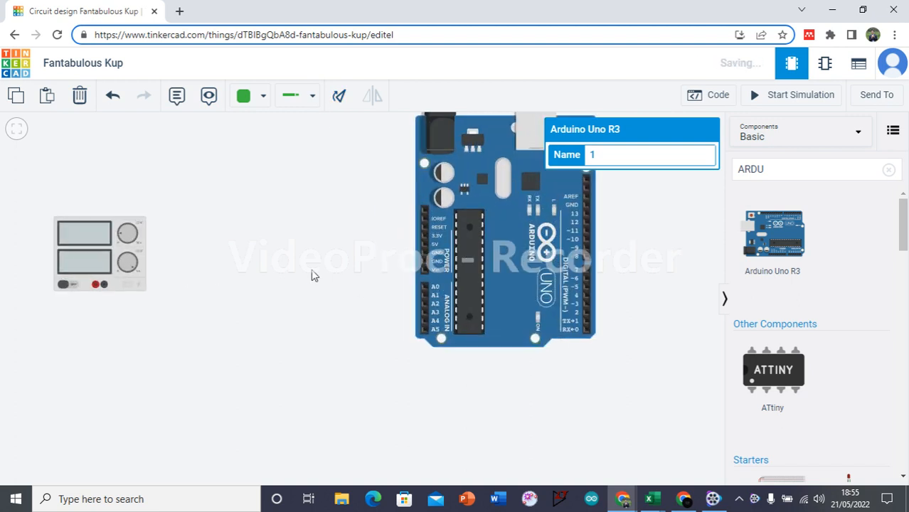
Step: Clear the component search and place two vertical resistors, one above the other, between the power supply and the Arduino
click(888, 170)
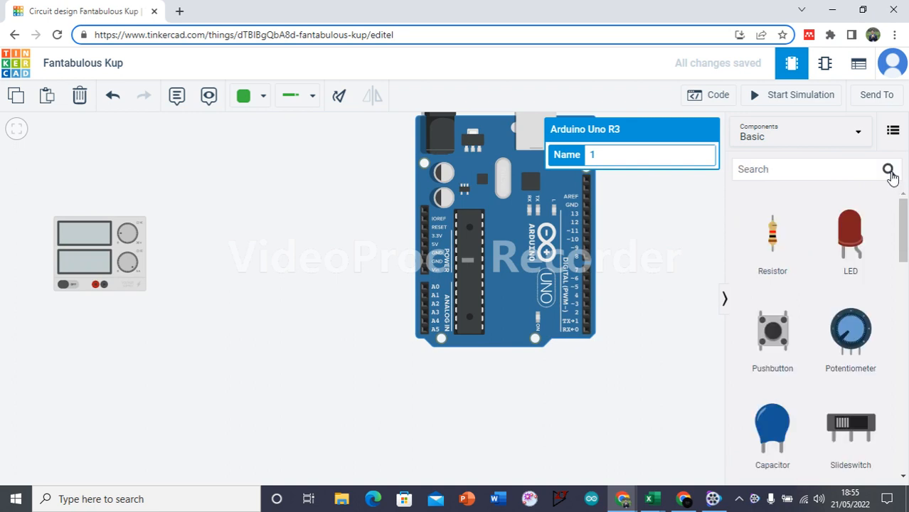
drag(768, 264, 227, 168)
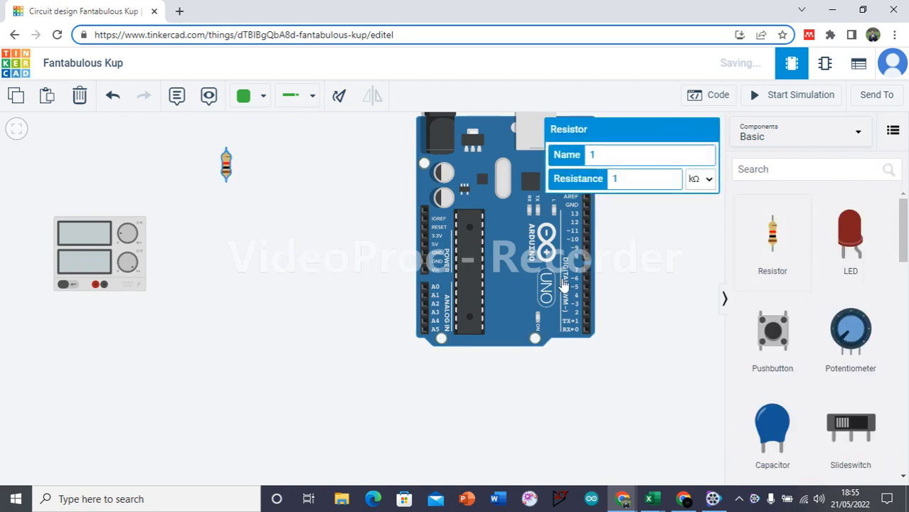
drag(244, 233, 224, 227)
Step: Raise the upper resistor slightly and set its resistance to 10 kΩ
click(226, 167)
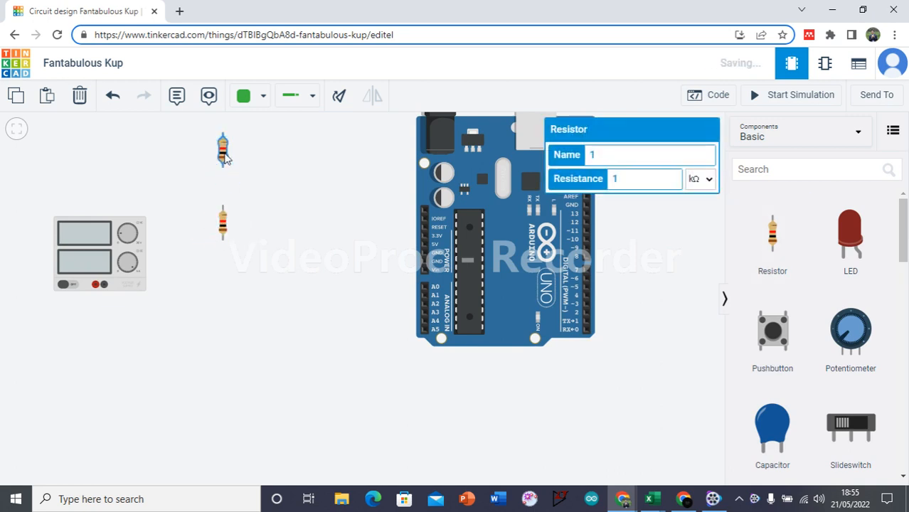
click(627, 175)
text(0)
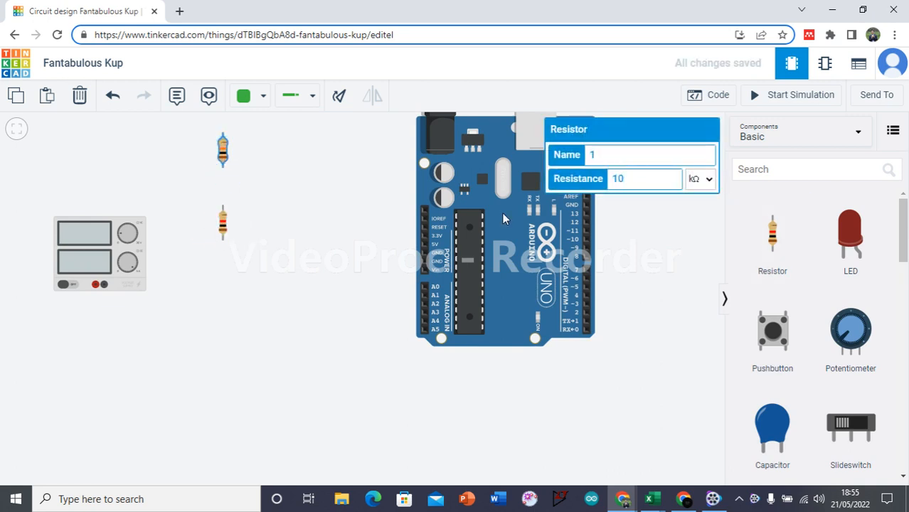
click(310, 225)
Step: Align the two resistors vertically and wire the upper resistor's lower terminal to the lower resistor's upper terminal
click(222, 225)
mouse_move(223, 229)
mouse_down()
mouse_move(212, 253)
mouse_move(212, 230)
mouse_move(227, 244)
mouse_move(222, 238)
mouse_up()
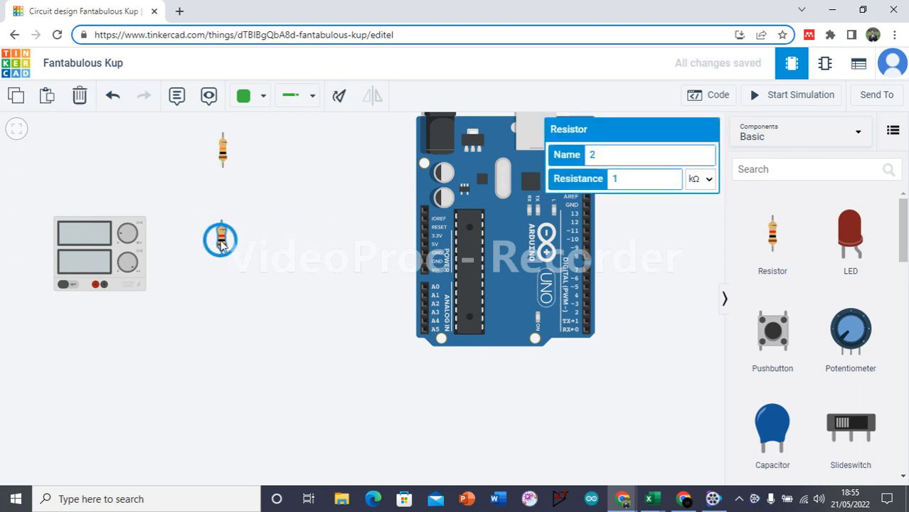
drag(222, 169, 222, 176)
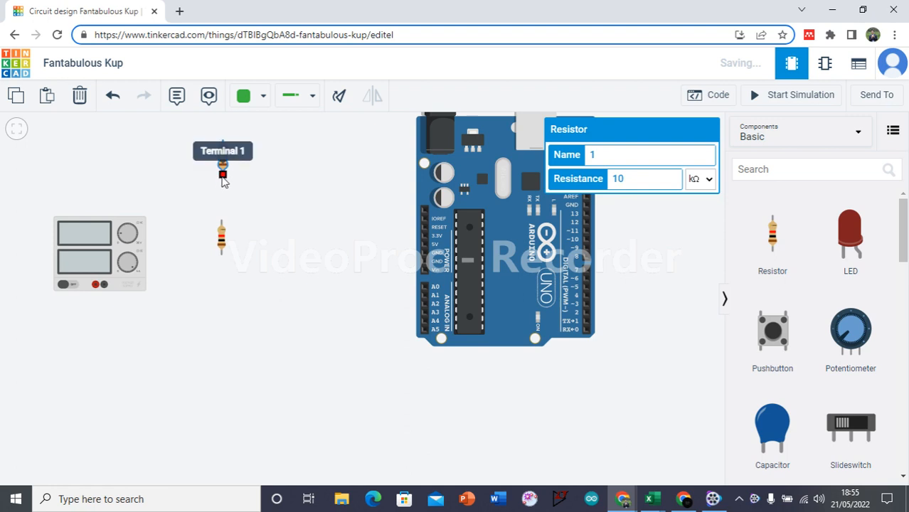
click(223, 175)
click(223, 174)
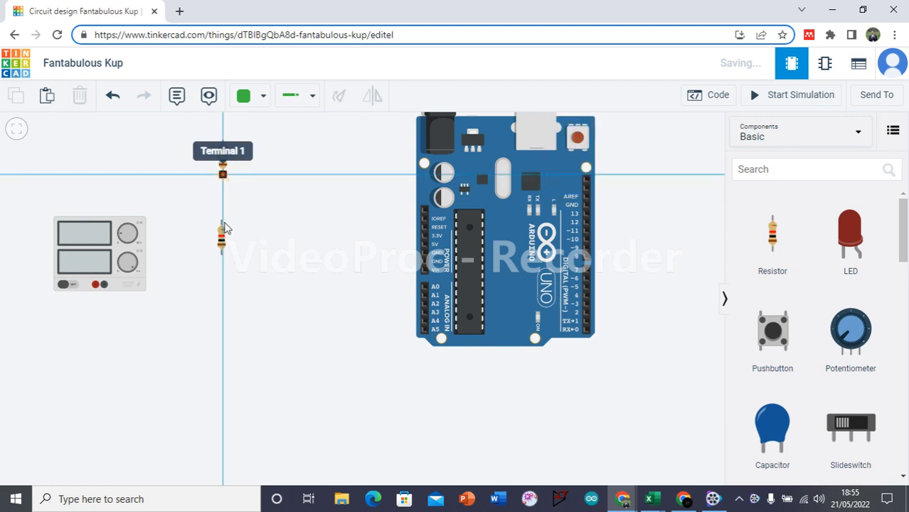
click(222, 220)
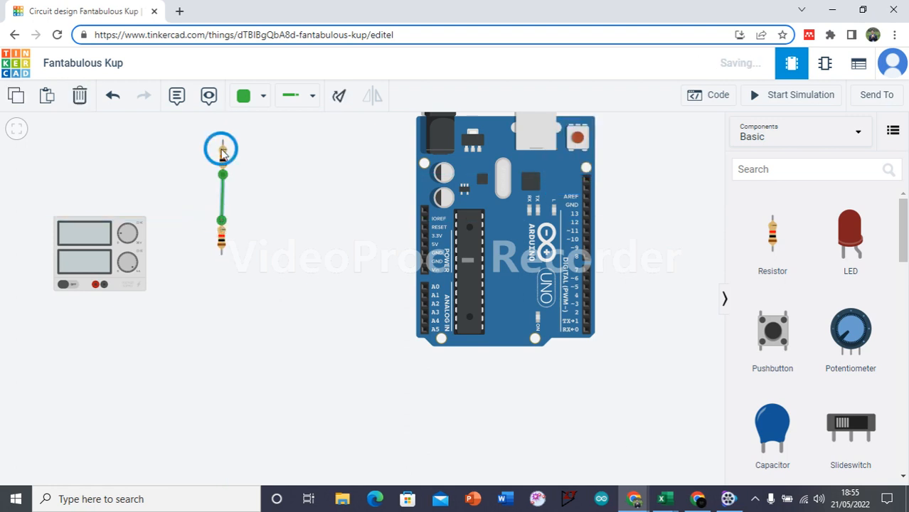
click(221, 152)
drag(221, 151, 221, 158)
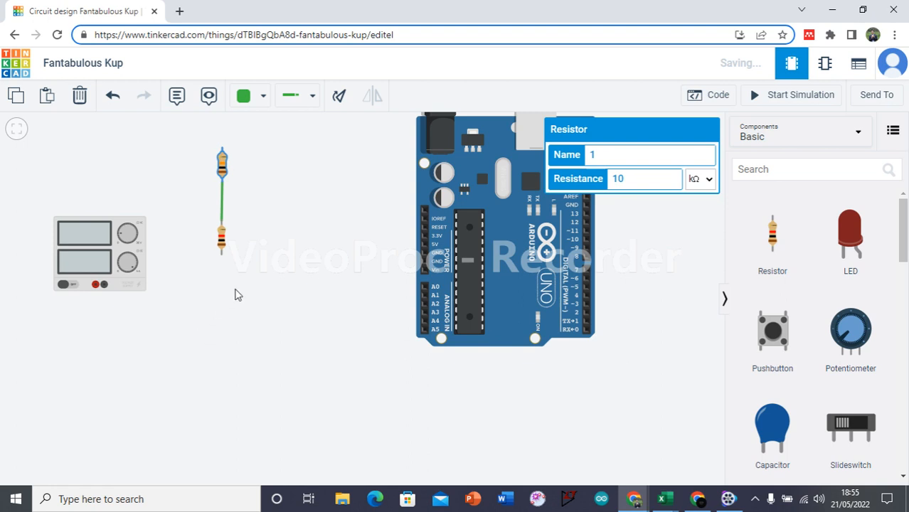
Step: Wire the lower resistor's bottom terminal to the power supply's negative terminal and shift the supply to straighten the wire
click(221, 255)
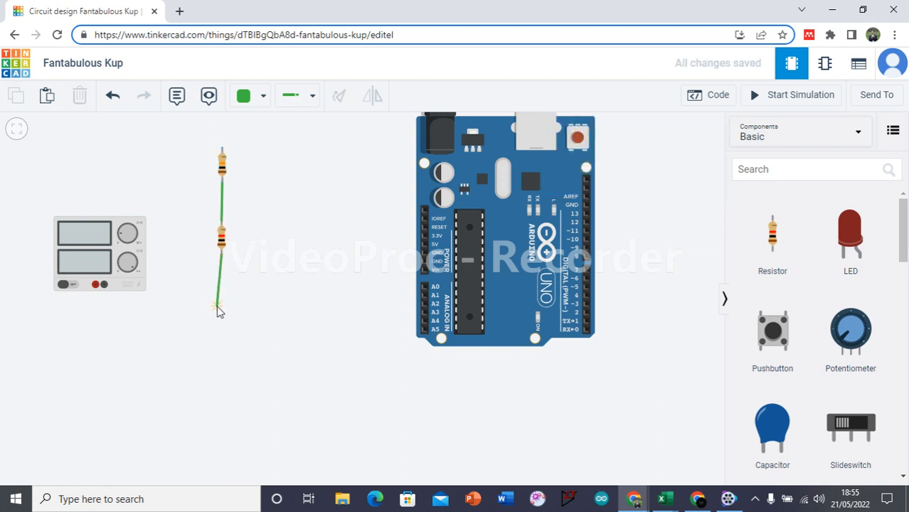
click(222, 306)
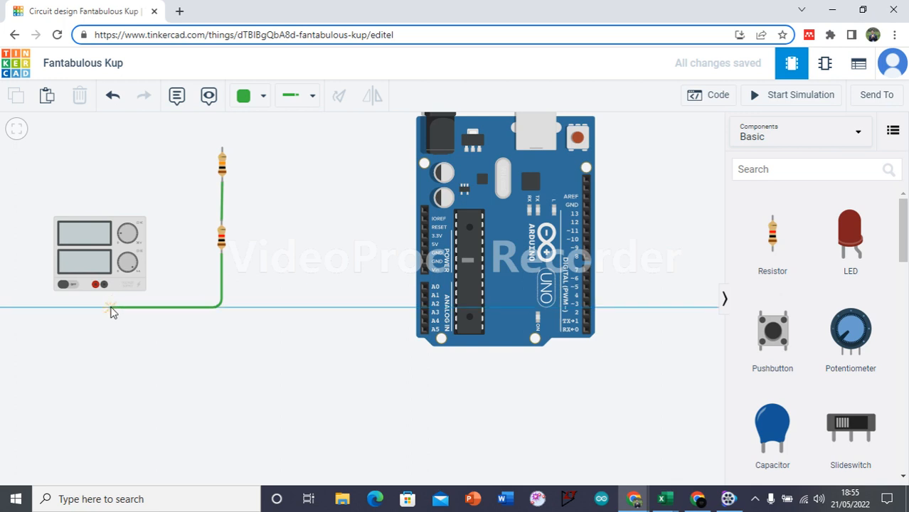
click(110, 307)
click(105, 284)
drag(124, 287, 130, 287)
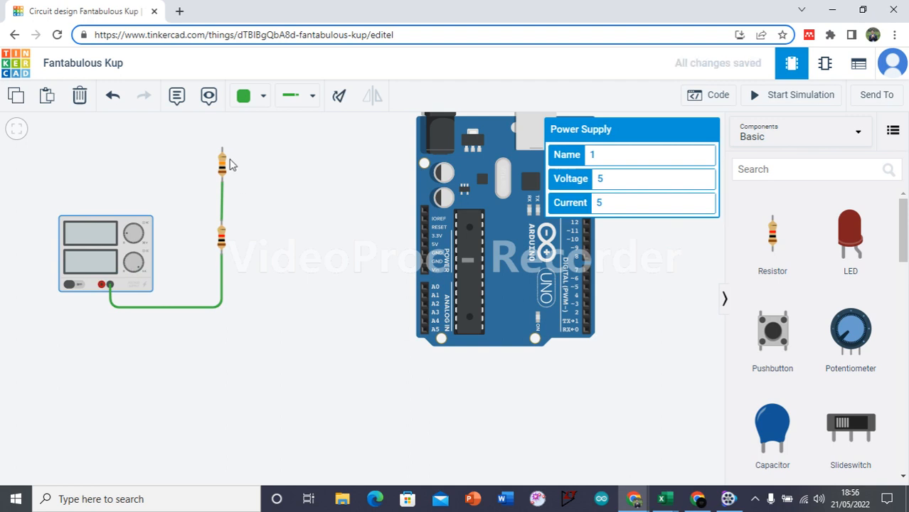
Step: Wire the upper resistor's top terminal around the outside of the power supply to its positive terminal
click(222, 151)
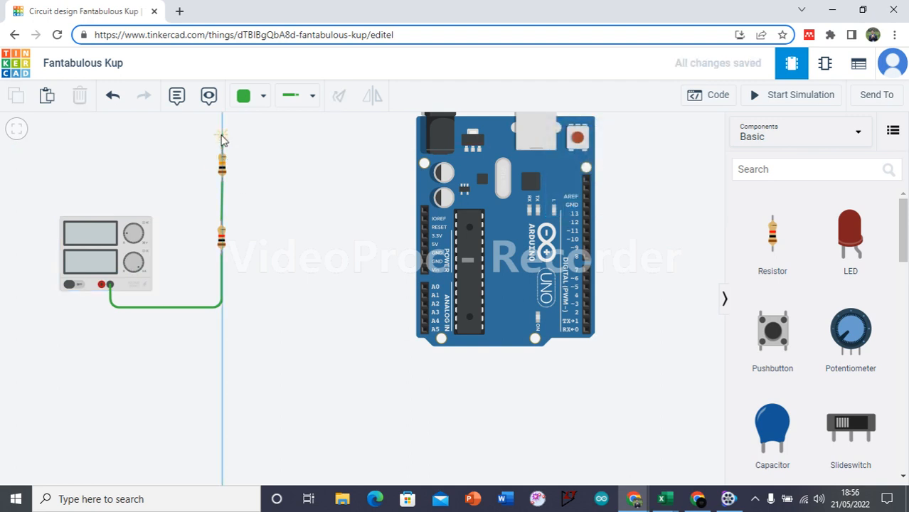
click(223, 135)
click(34, 135)
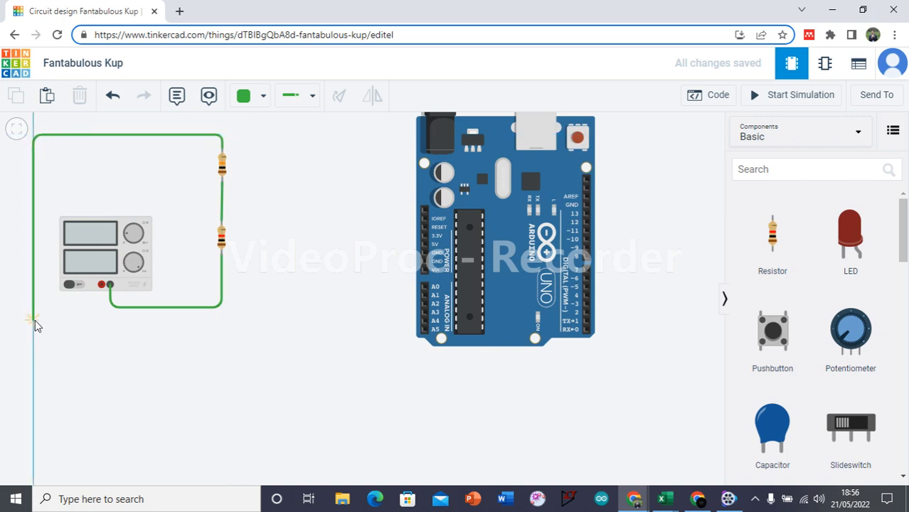
click(34, 318)
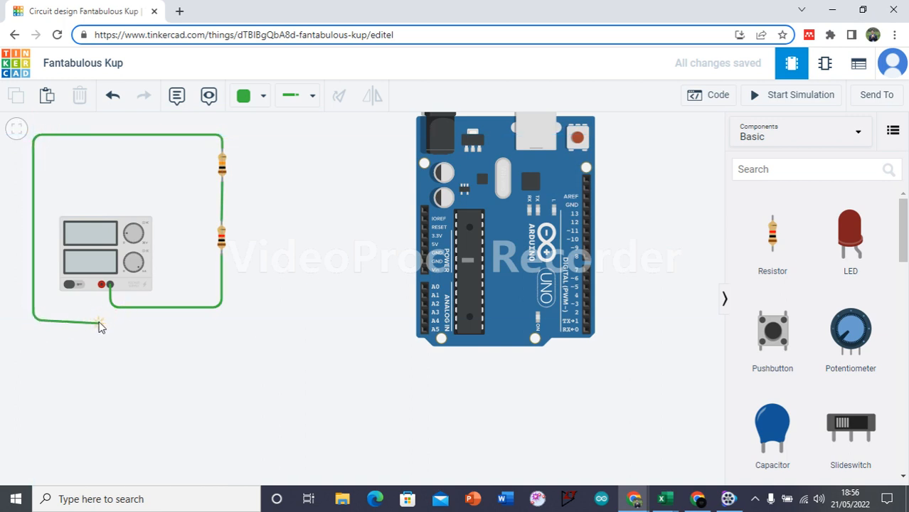
click(99, 321)
click(101, 285)
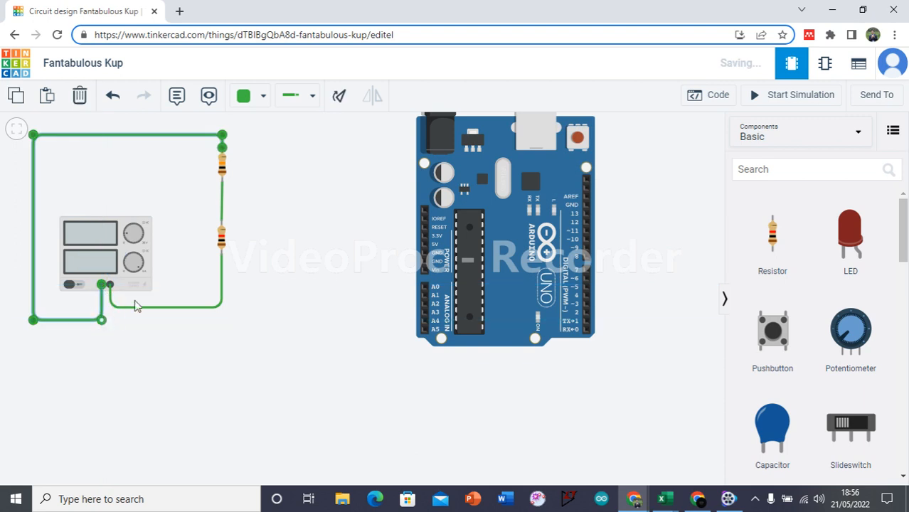
Step: Wire the junction between the two resistors to the Arduino's A0 pin and straighten the wire's lower bend
click(221, 242)
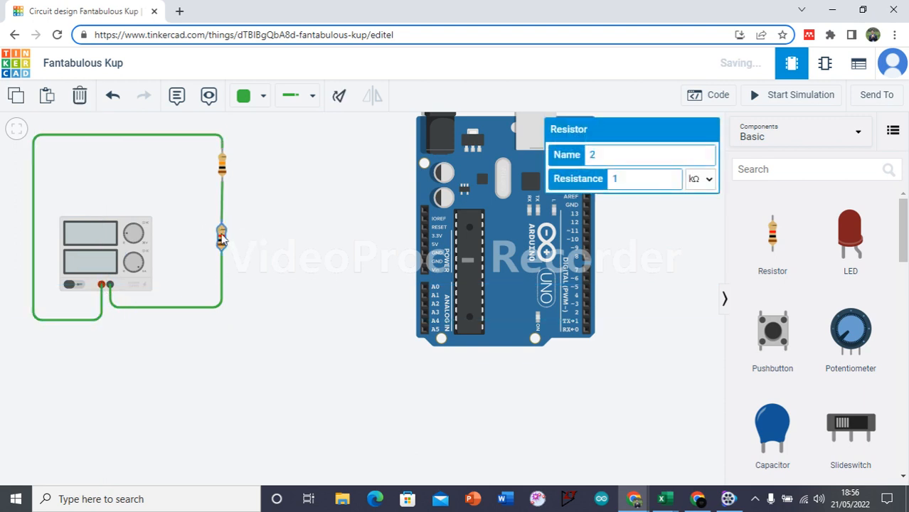
click(222, 169)
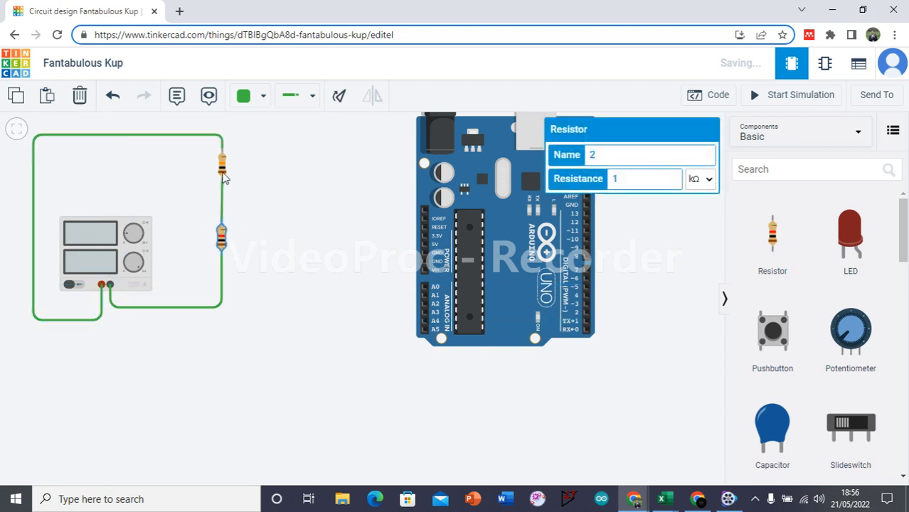
click(222, 222)
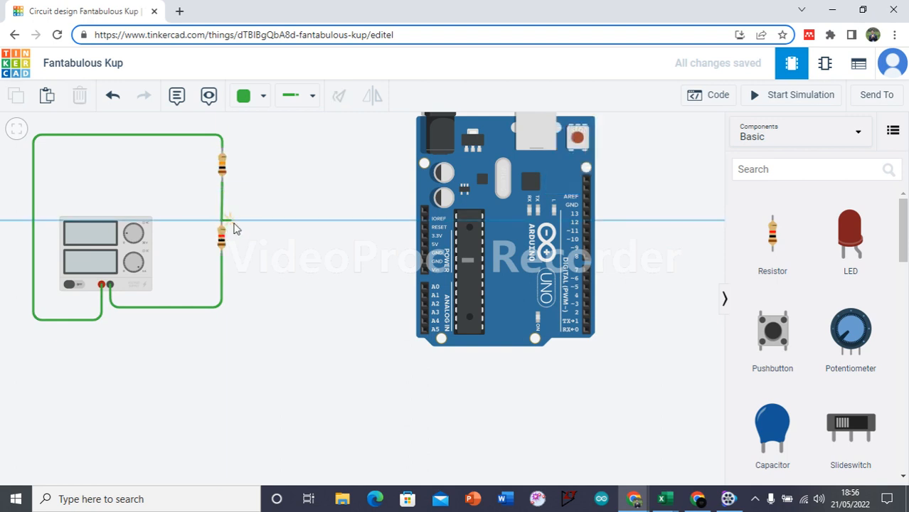
click(322, 221)
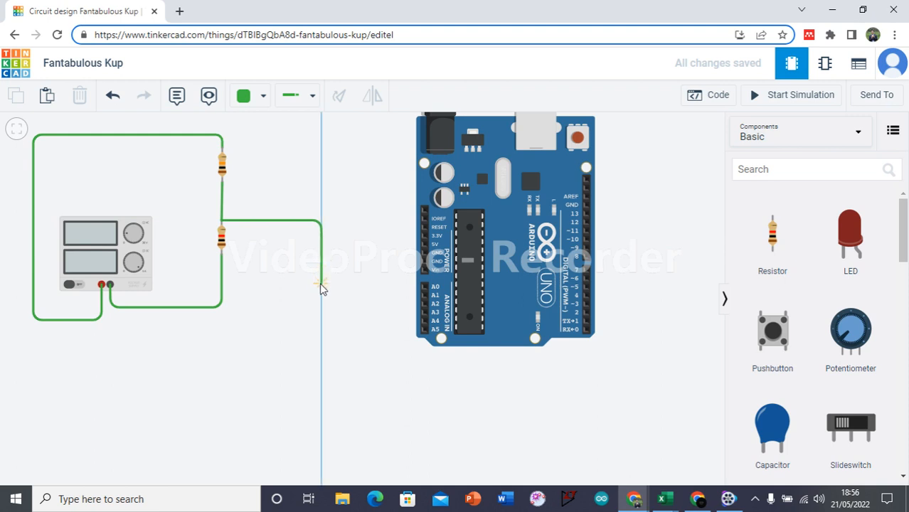
click(322, 284)
click(424, 290)
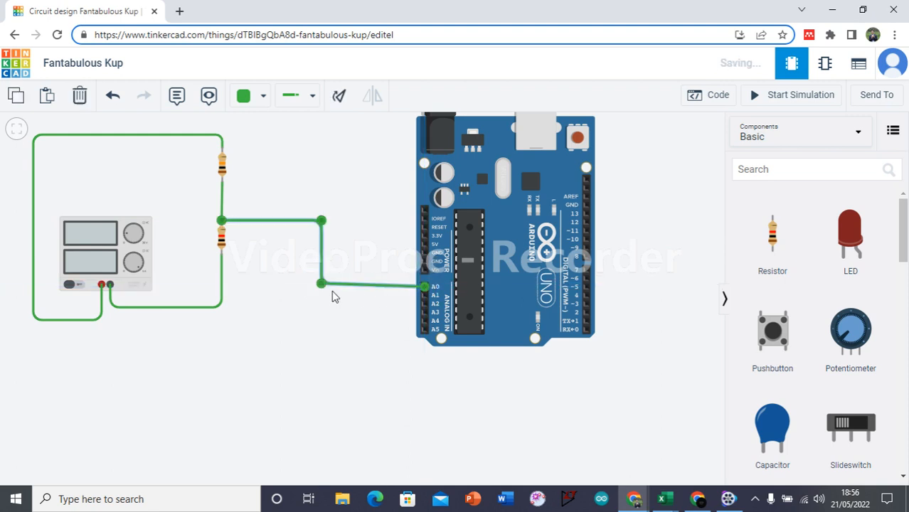
drag(320, 283, 321, 287)
click(381, 258)
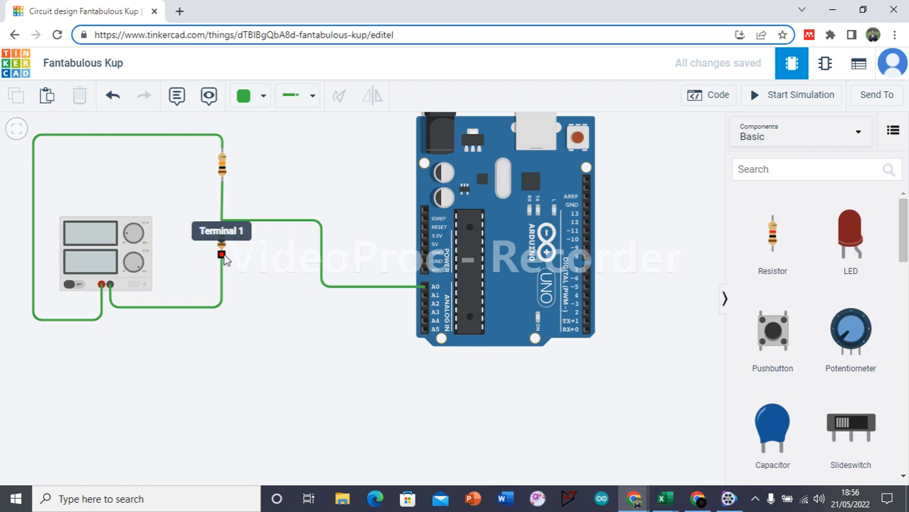
Step: Wire the lower resistor's bottom terminal to an Arduino GND pin and colour that wire black
click(222, 255)
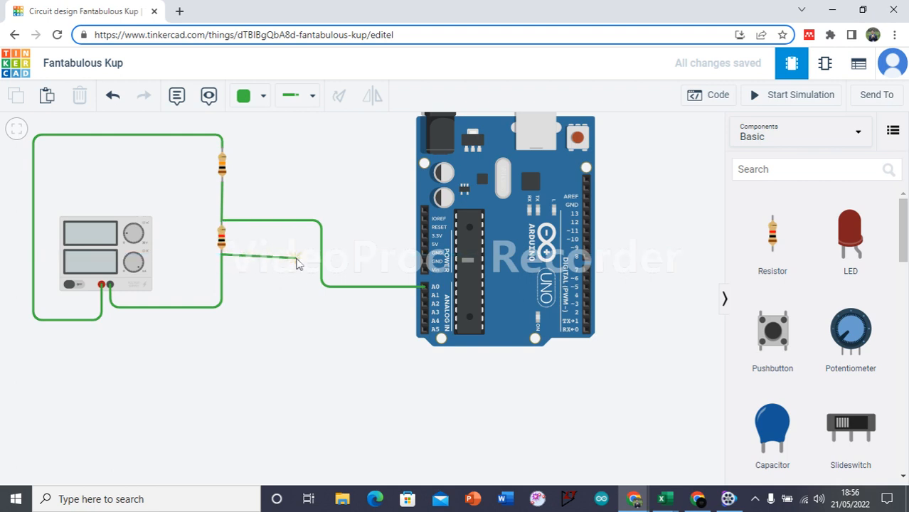
click(425, 253)
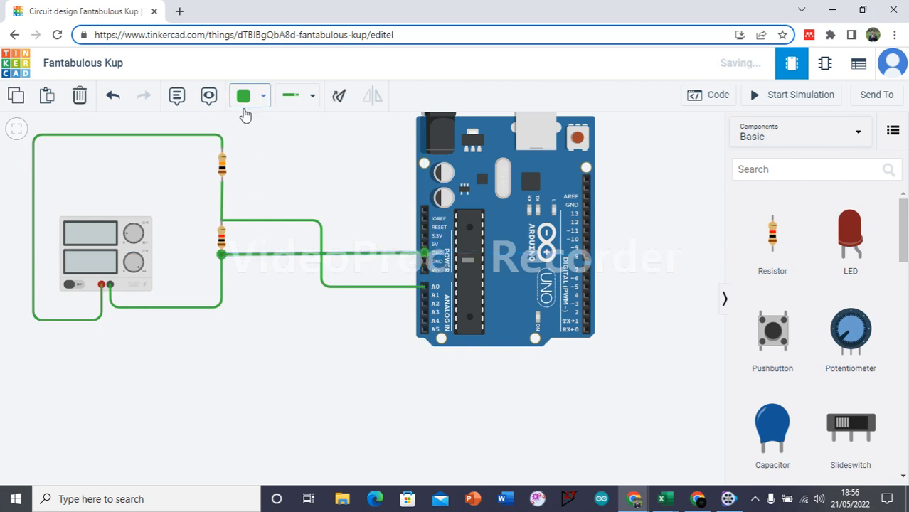
click(249, 97)
click(276, 138)
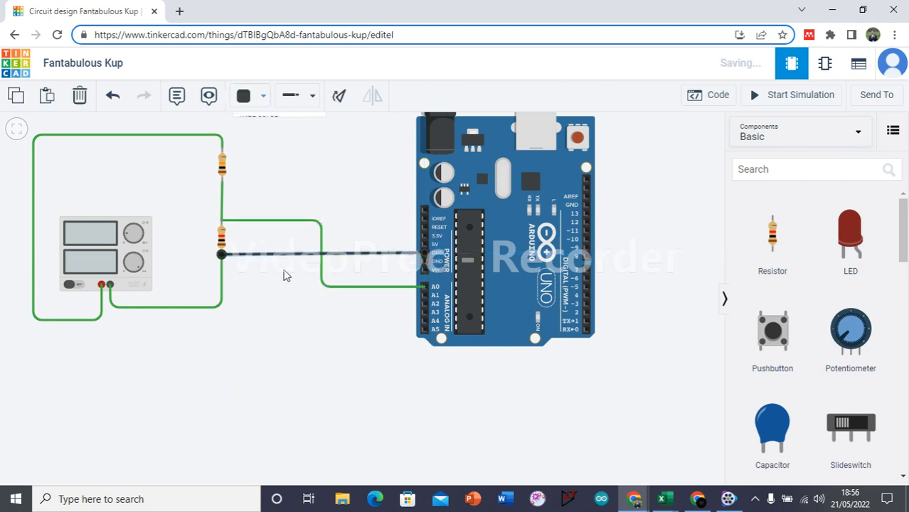
Step: Colour the A0 signal wire and the wire joining the two resistors yellow
click(274, 221)
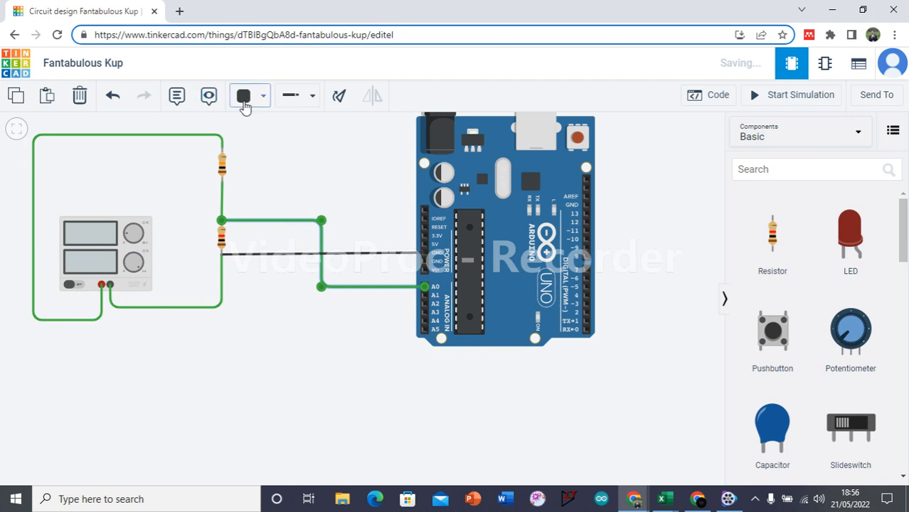
click(244, 104)
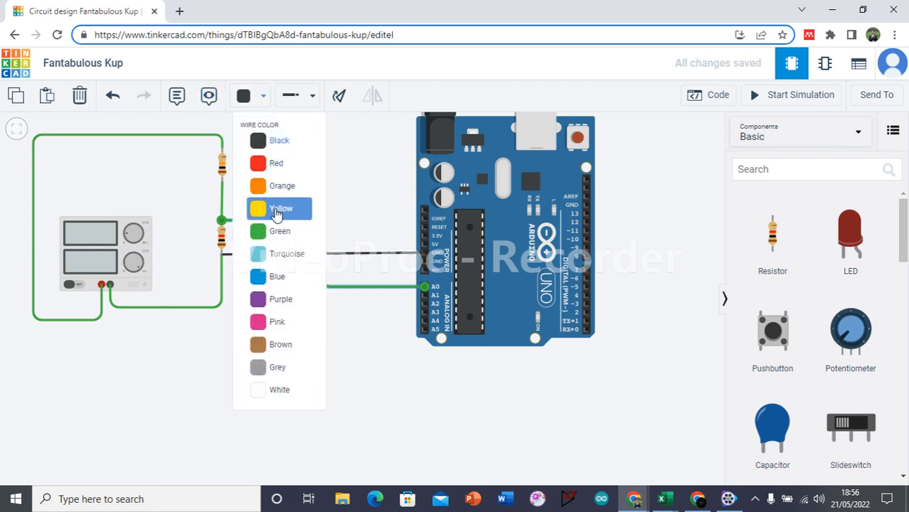
click(277, 212)
click(222, 203)
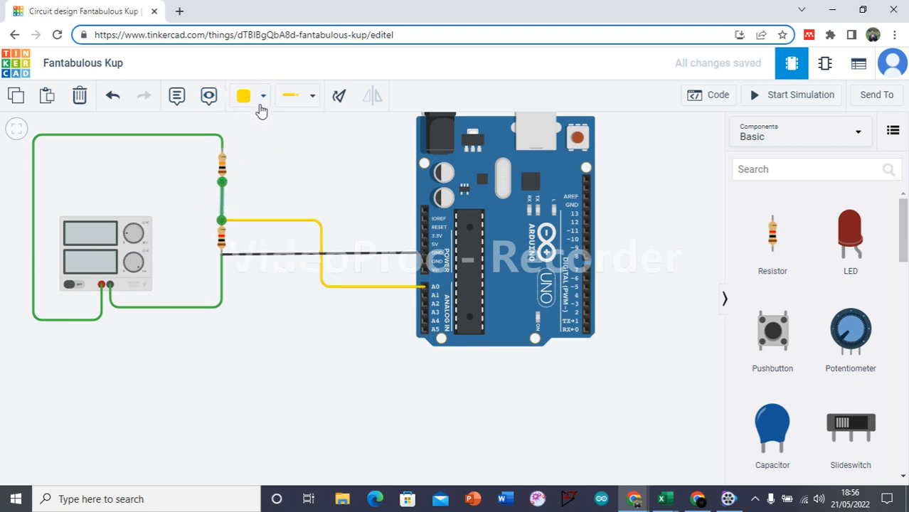
click(261, 104)
click(274, 202)
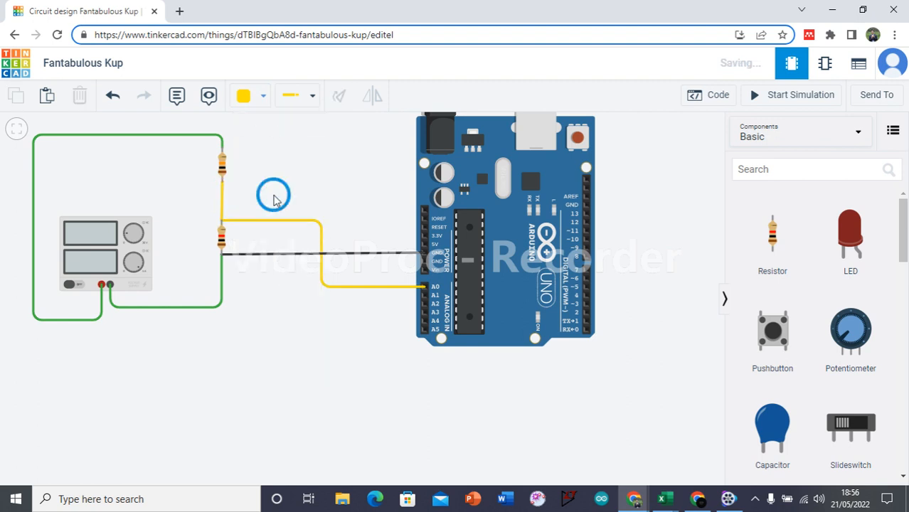
Step: Colour the power supply's positive wire red and the wire from its negative terminal to the lower resistor black
click(131, 136)
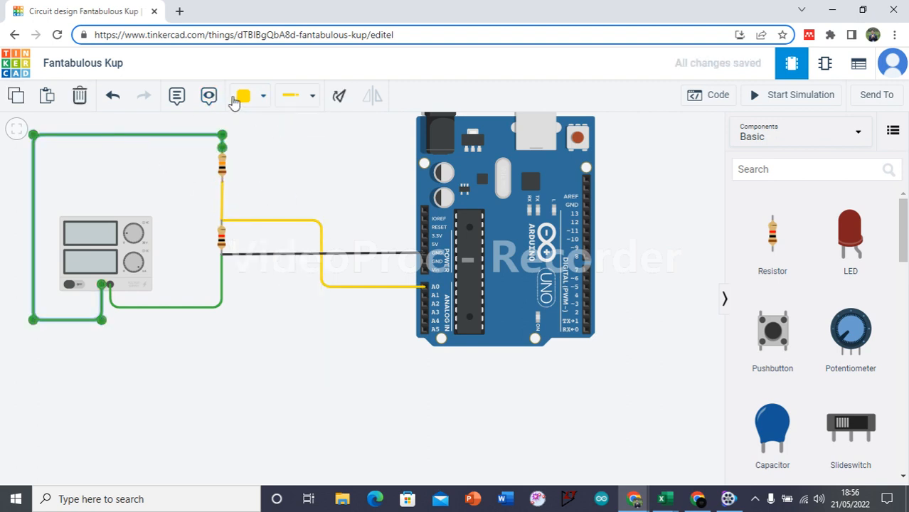
click(237, 99)
click(254, 158)
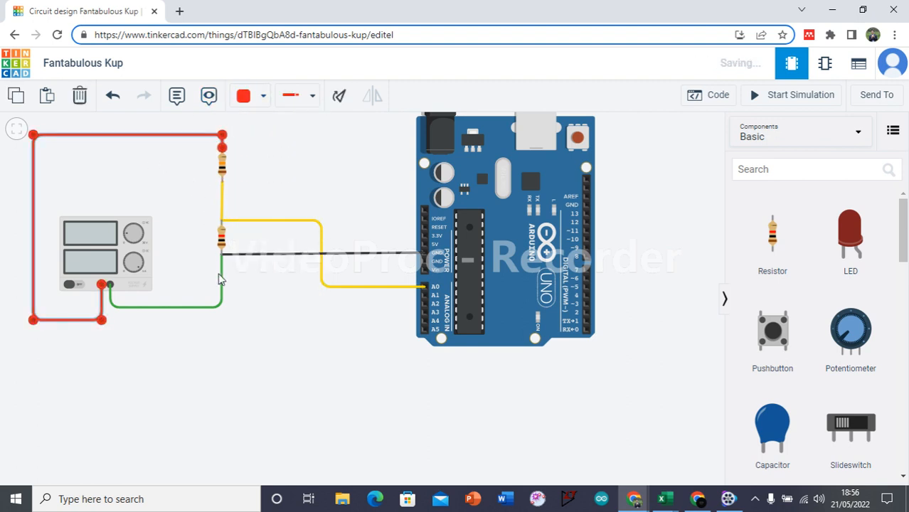
click(220, 279)
click(261, 96)
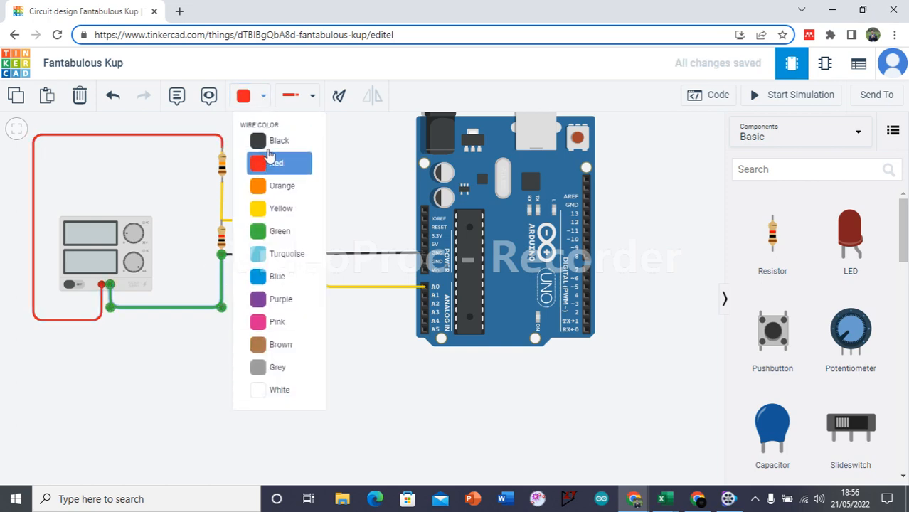
click(270, 142)
click(295, 205)
scroll(299, 199, down, 1)
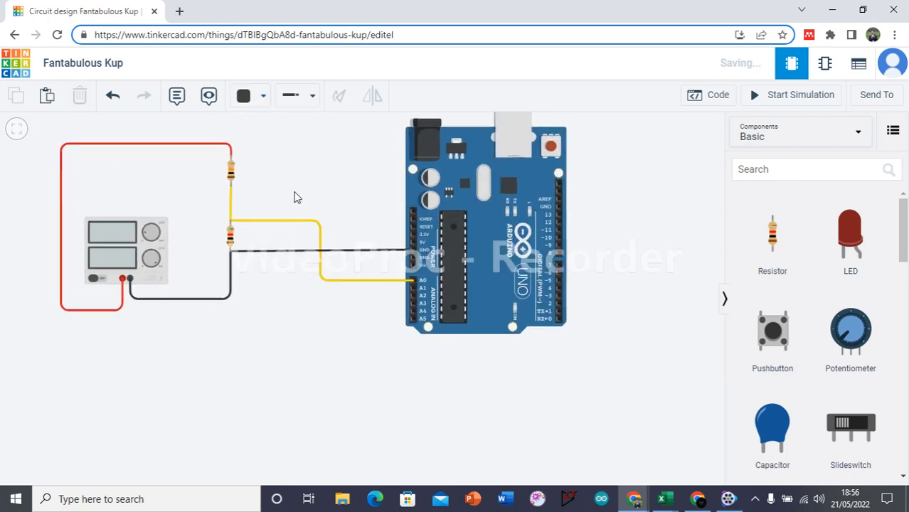
scroll(297, 196, up, 1)
scroll(305, 207, down, 2)
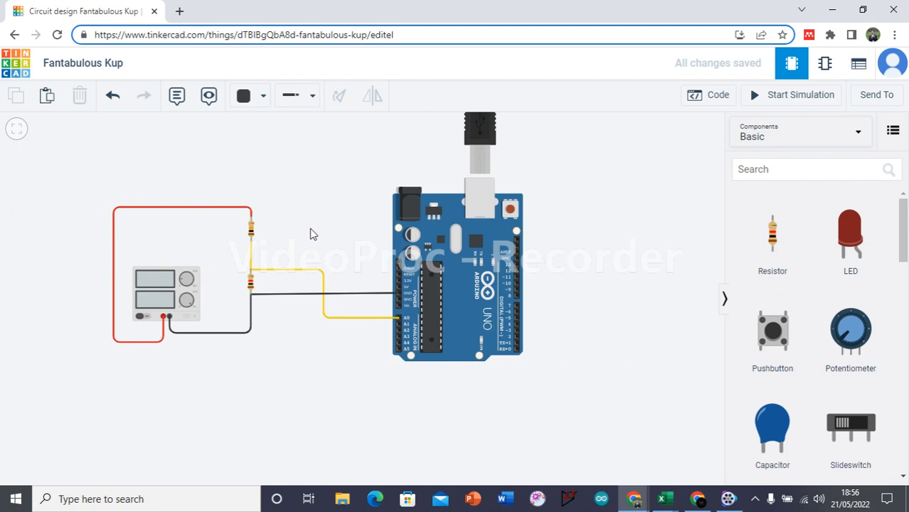
scroll(310, 234, up, 1)
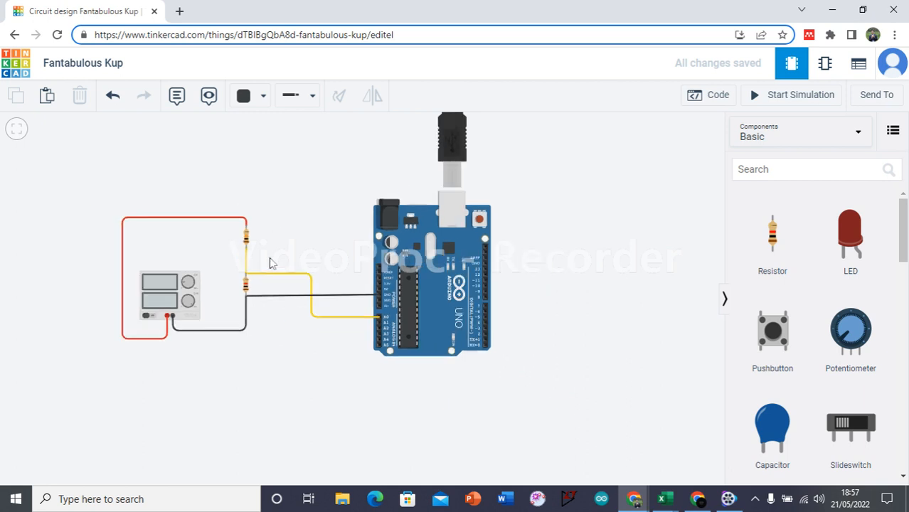
scroll(267, 261, up, 1)
scroll(280, 241, down, 1)
drag(310, 198, 342, 234)
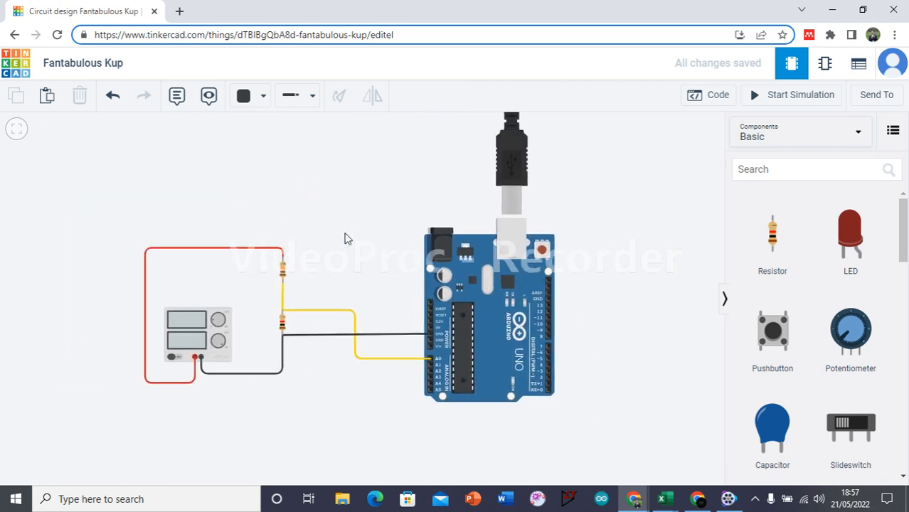
scroll(322, 238, up, 1)
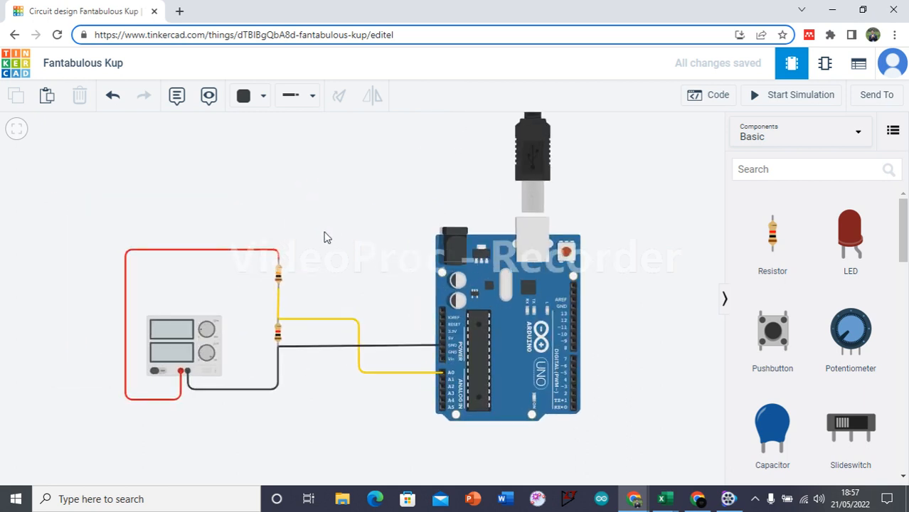
scroll(324, 237, down, 1)
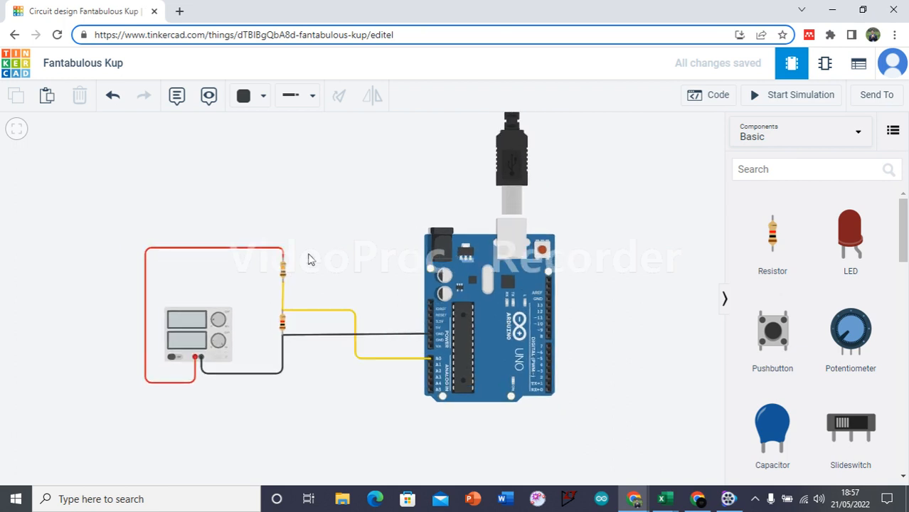
Step: Inspect the Arduino Uno and the name and resistance settings of the upper and lower resistors
click(232, 324)
click(482, 273)
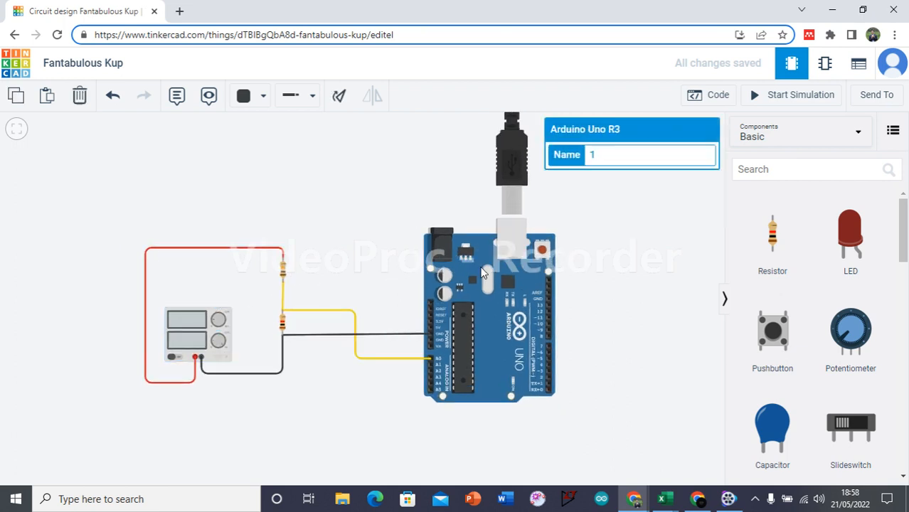
click(283, 270)
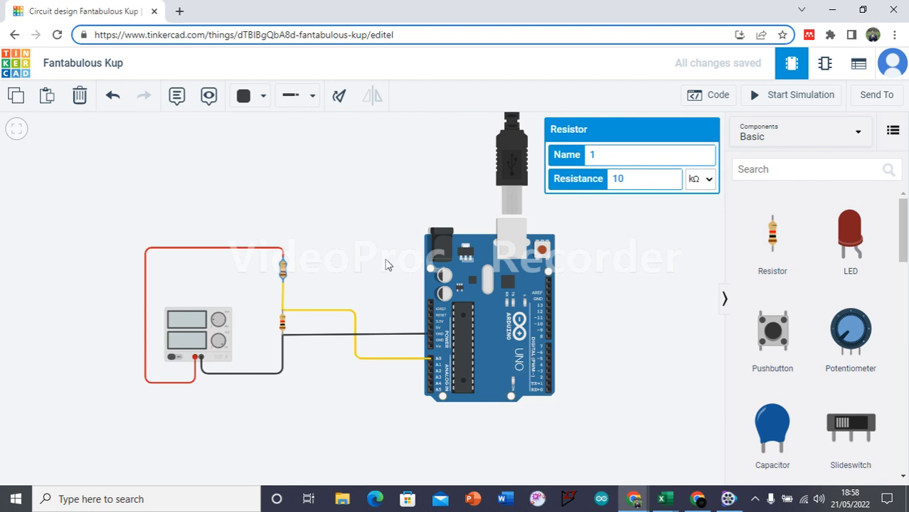
click(283, 324)
scroll(341, 275, up, 3)
scroll(336, 283, down, 3)
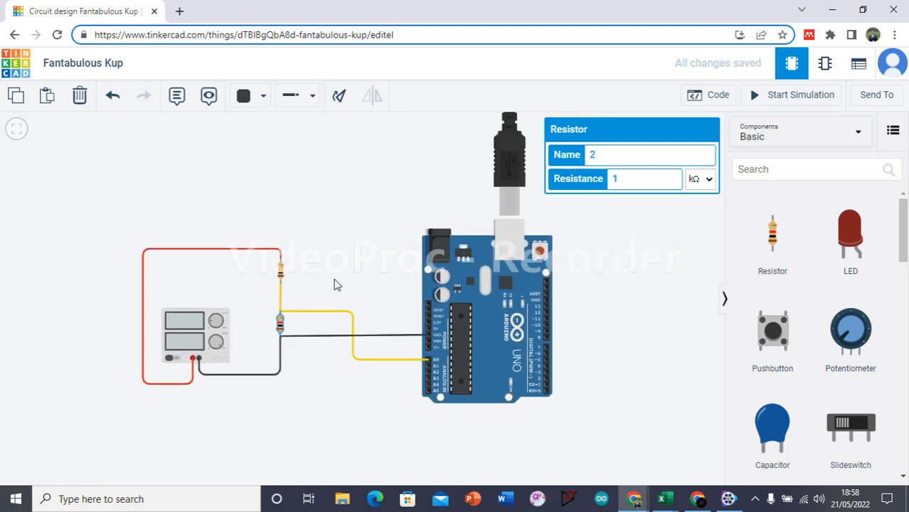
click(407, 260)
drag(390, 246, 371, 249)
Step: Switch to the Modul 9 PDF in Google Classroom and copy the complete voltmeter program under the circuit figure
click(700, 500)
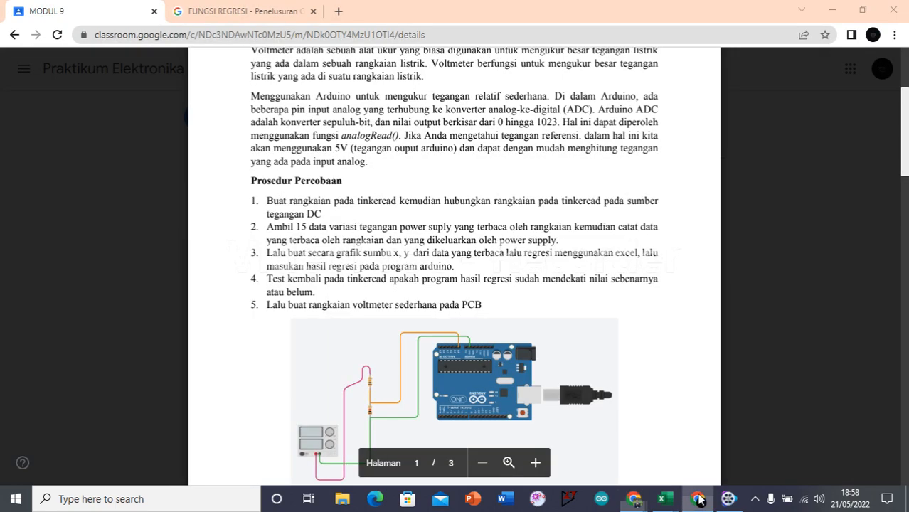
scroll(397, 299, down, 15)
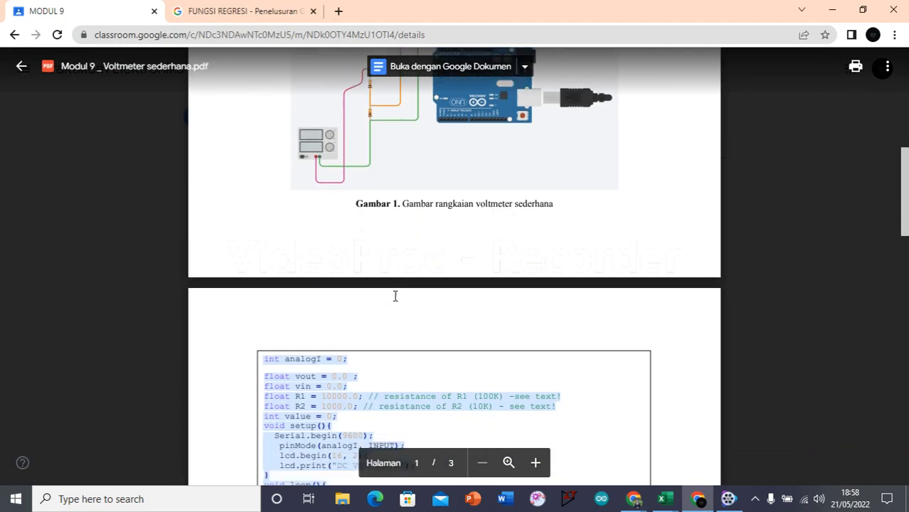
drag(264, 128, 289, 288)
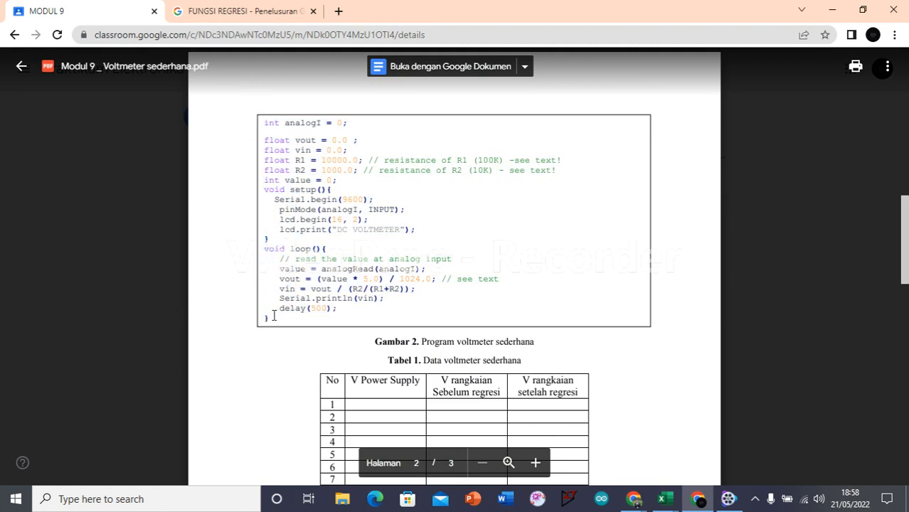
drag(282, 319, 257, 118)
key(ctrl+c)
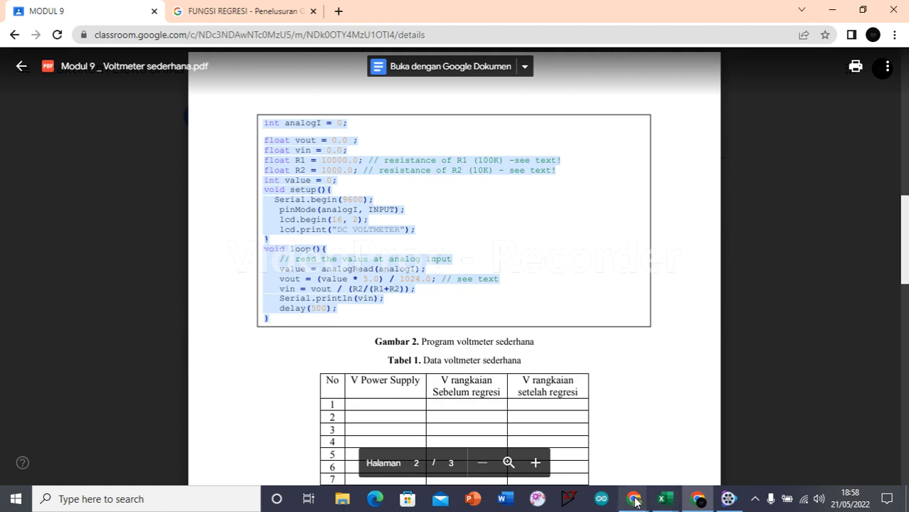
Step: Return to the Tinkercad circuit and show its Arduino code in Text mode
click(671, 454)
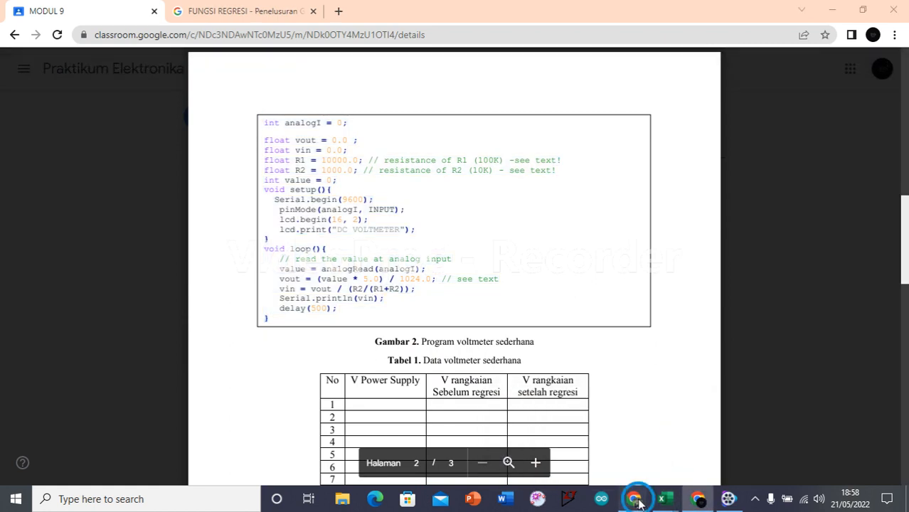
mouse_move(640, 498)
click(686, 459)
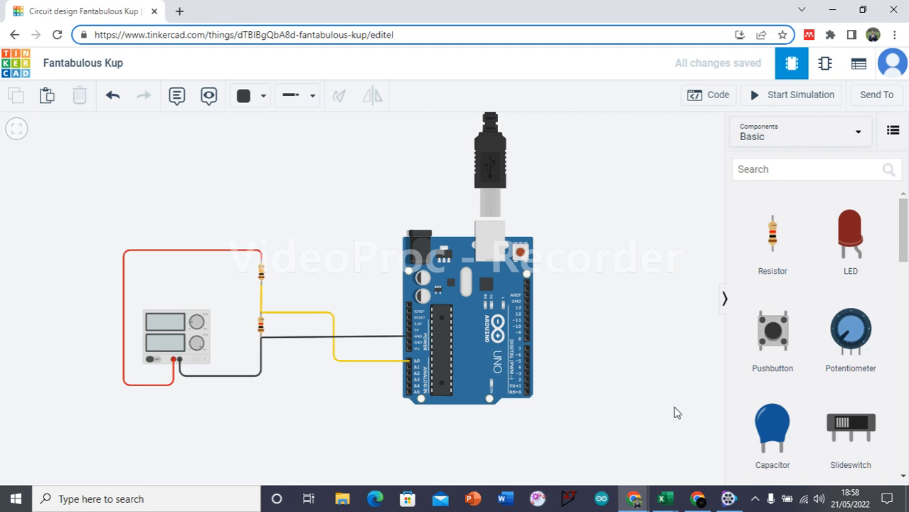
click(696, 95)
click(550, 133)
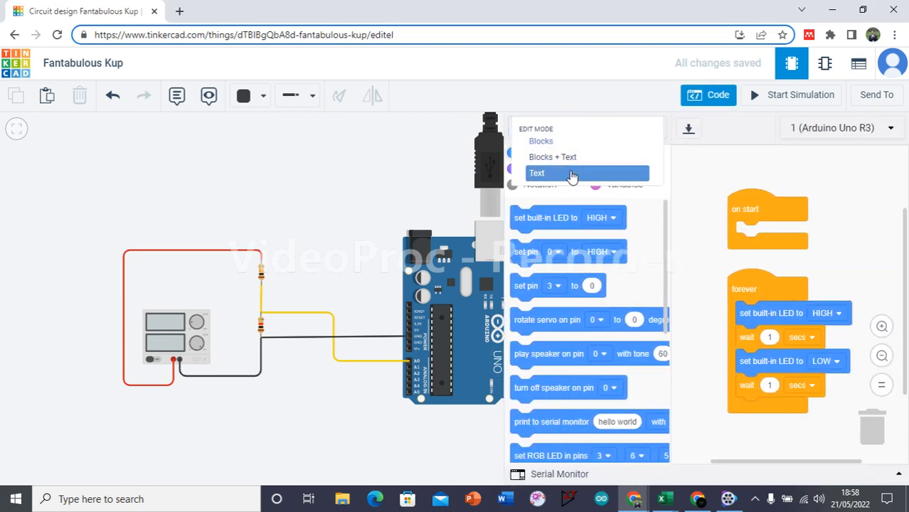
click(570, 171)
Step: Replace all of the default Arduino code with the copied voltmeter program
click(523, 293)
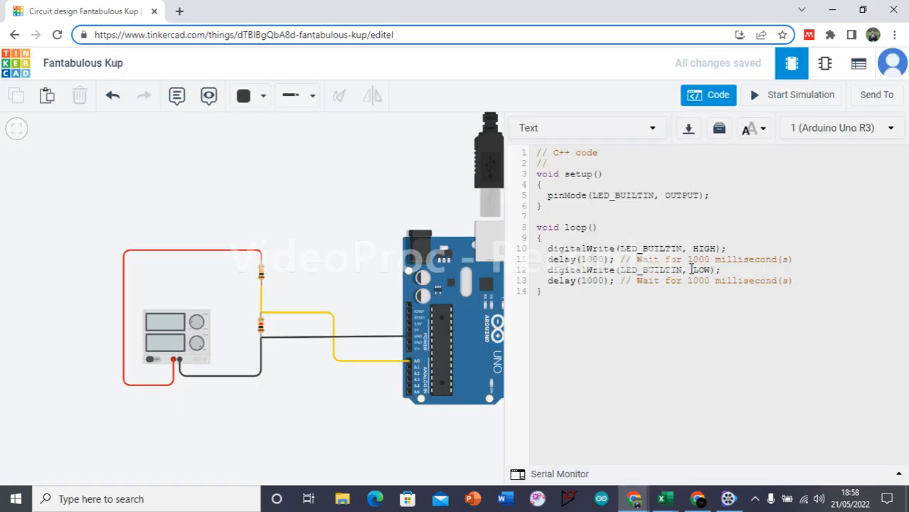
key(ctrl+a)
key(ctrl+v)
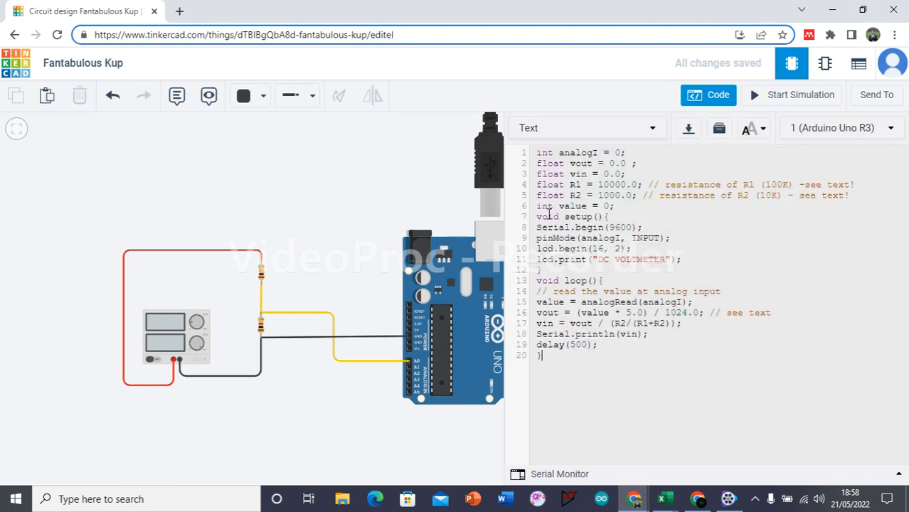
Step: Examine the variable declarations at the start of the program alongside the circuit
drag(410, 187, 349, 185)
click(535, 153)
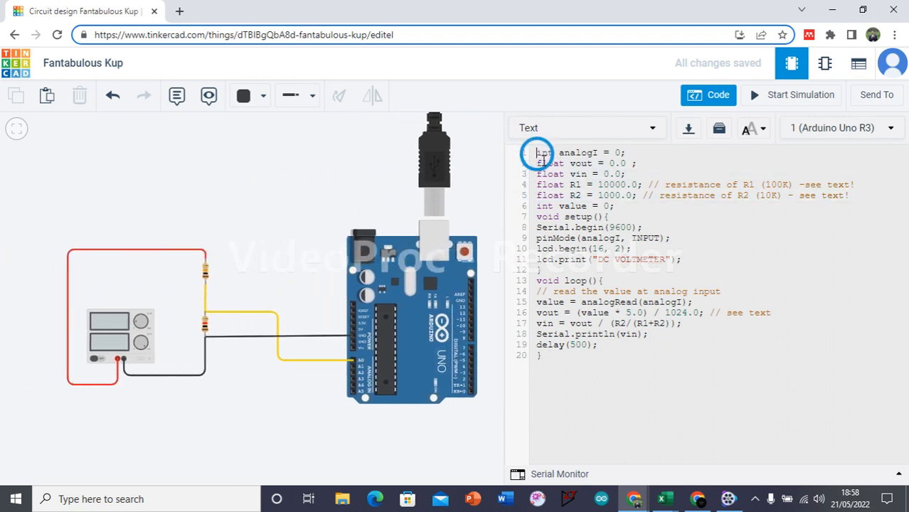
drag(537, 153, 567, 201)
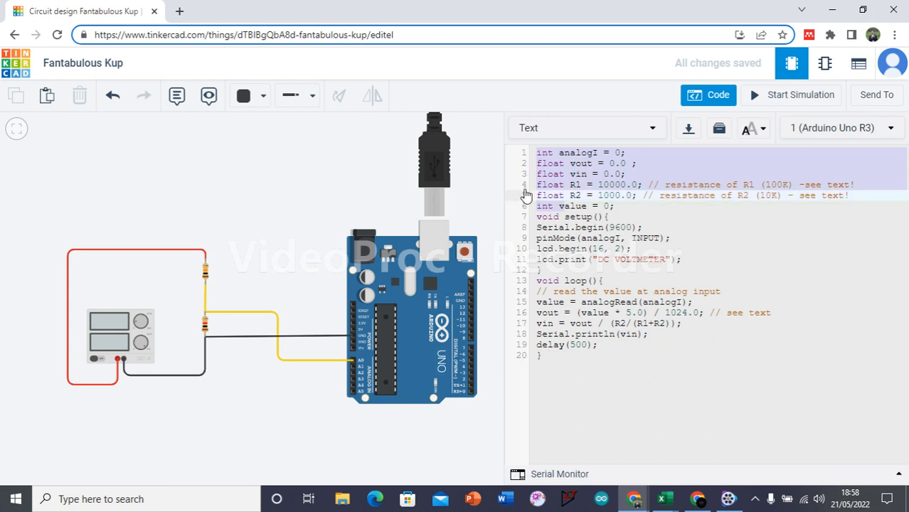
click(557, 162)
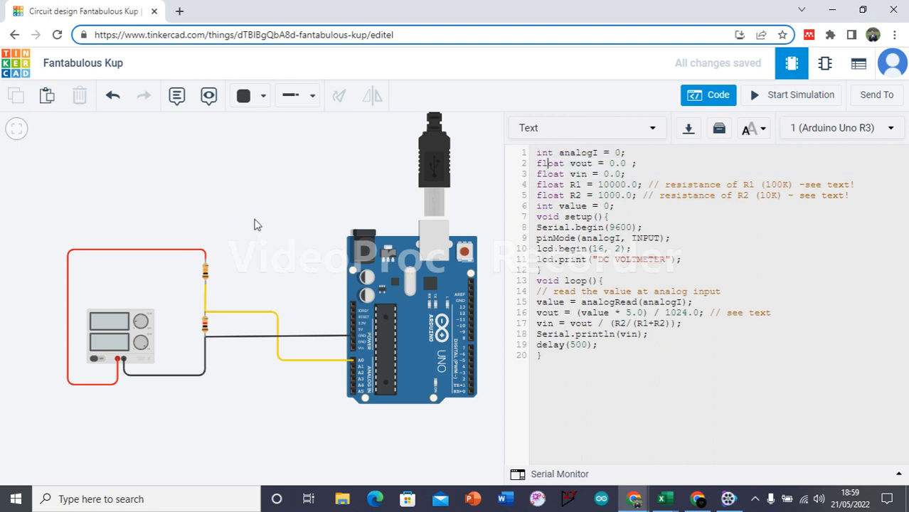
drag(254, 220, 290, 204)
scroll(322, 259, up, 4)
scroll(319, 251, down, 3)
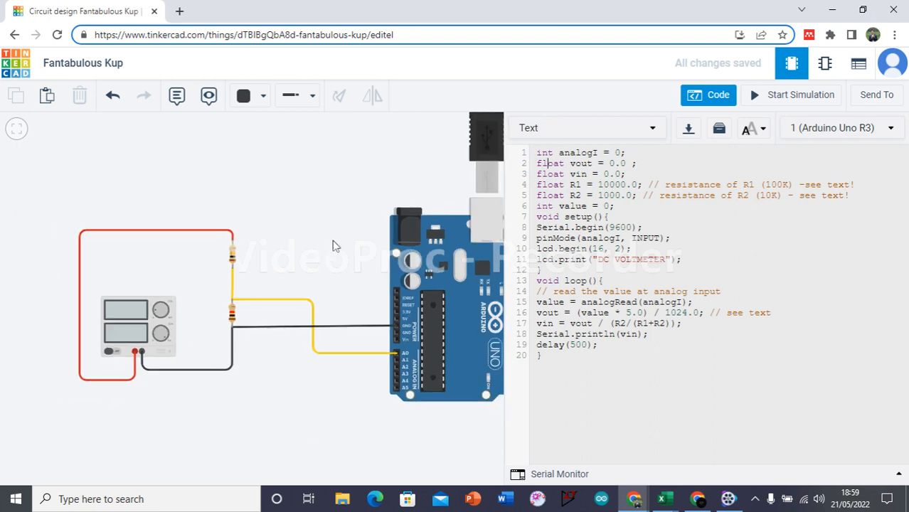
drag(339, 234, 314, 229)
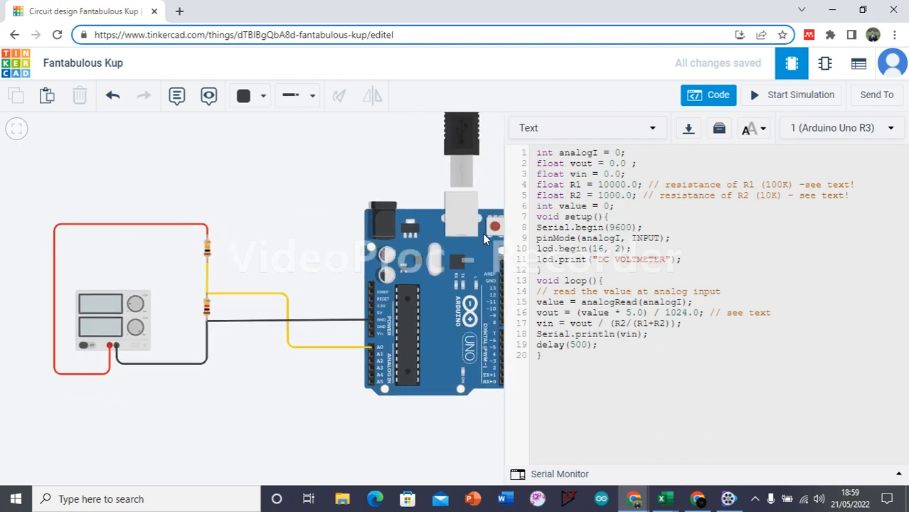
Step: Show and hide the serial monitor, and examine the pinMode line that sets analogI as an input
click(569, 176)
click(659, 475)
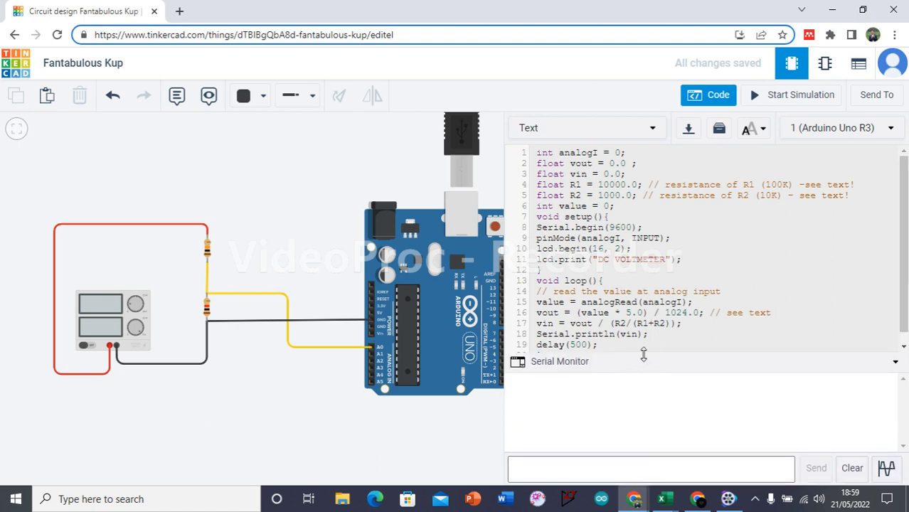
click(578, 364)
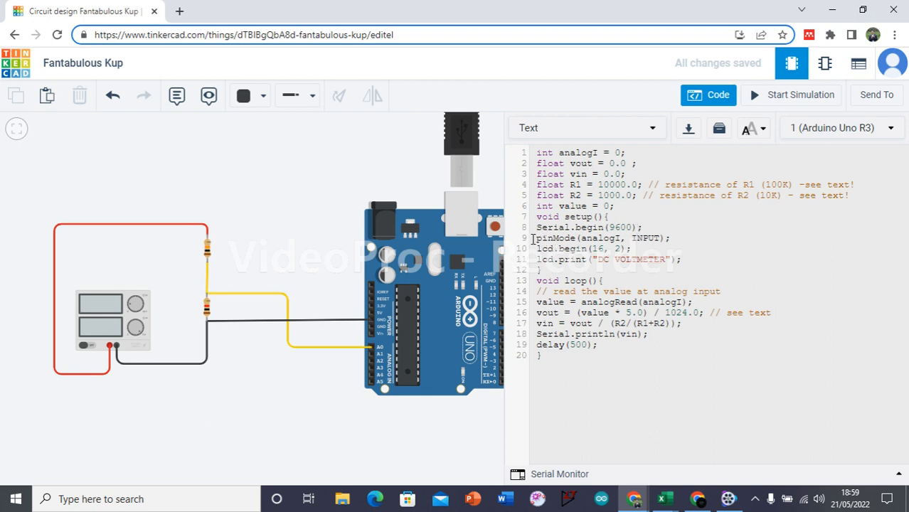
drag(533, 238, 670, 238)
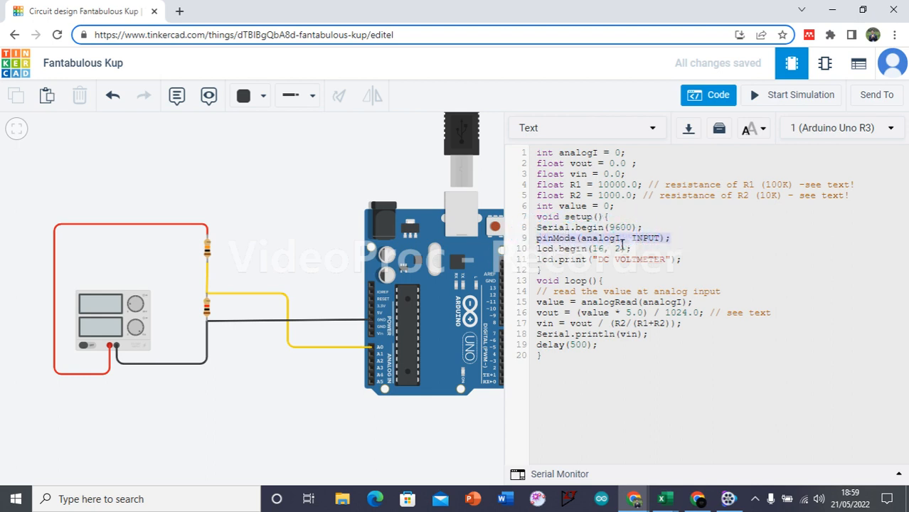
click(623, 243)
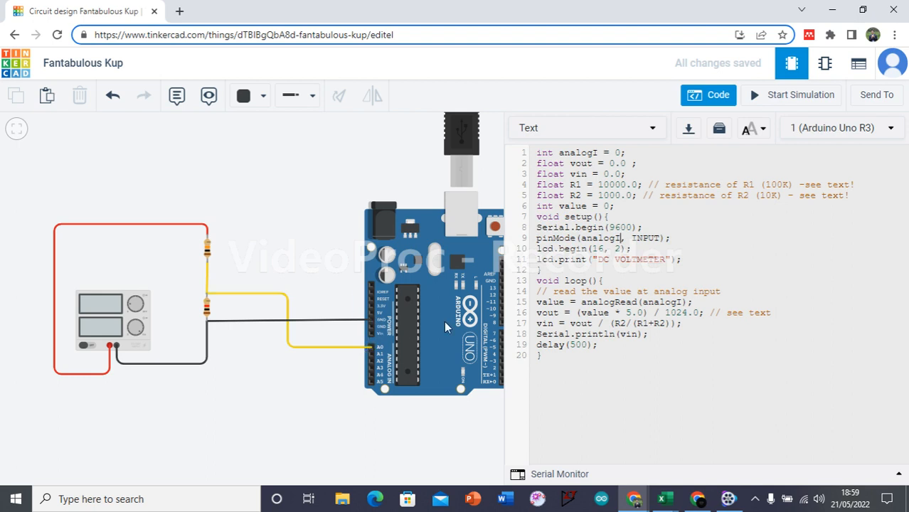
Step: Delete the lcd.begin and lcd.print lines from the setup function
click(530, 243)
drag(537, 246, 699, 261)
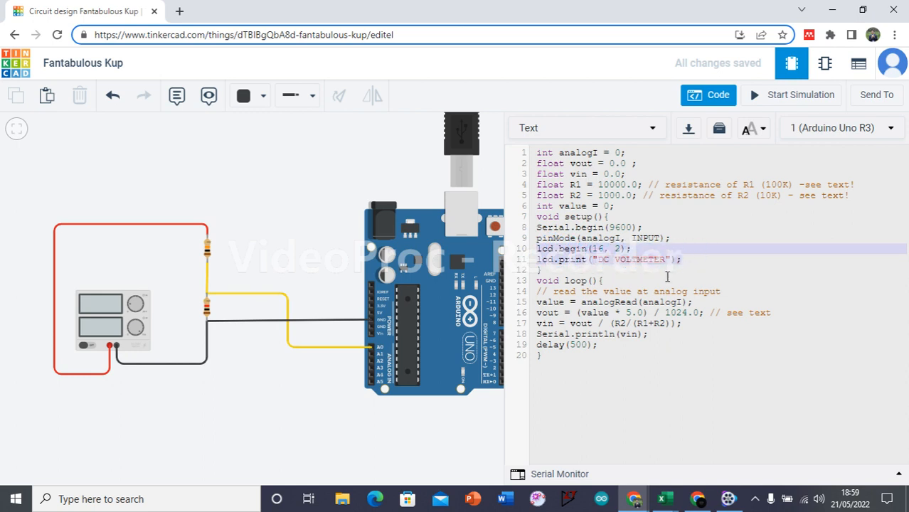
key(BackSpace)
key(BackSpace)
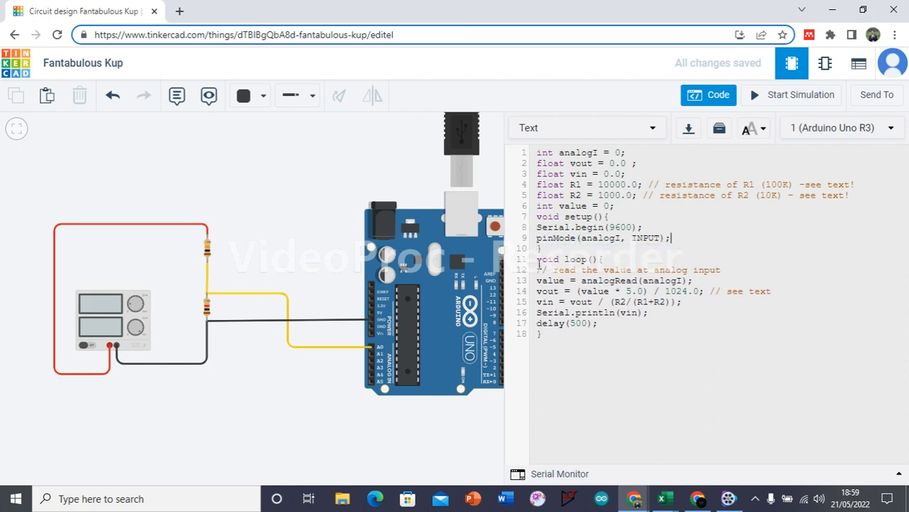
Step: Examine the loop function's vout calculation against the Arduino's A0 connection and the lower resistor's settings
drag(538, 260, 637, 260)
drag(539, 291, 589, 291)
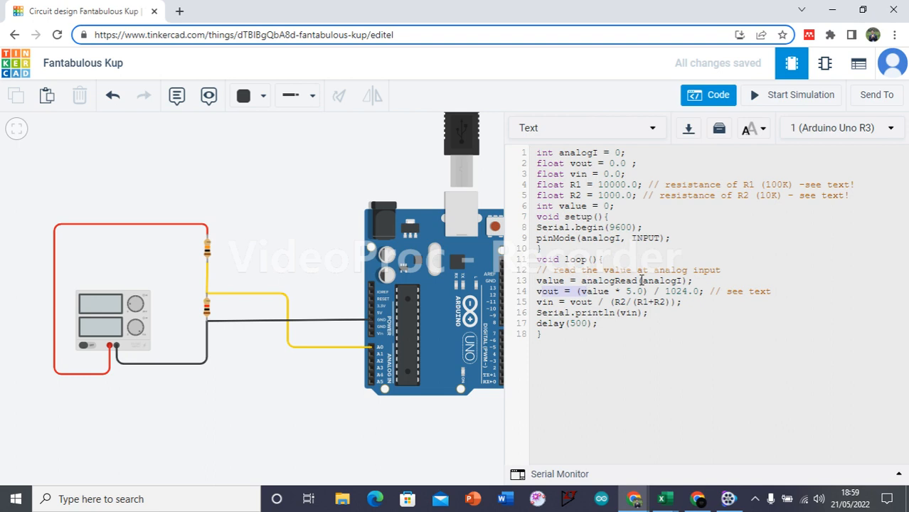
click(371, 350)
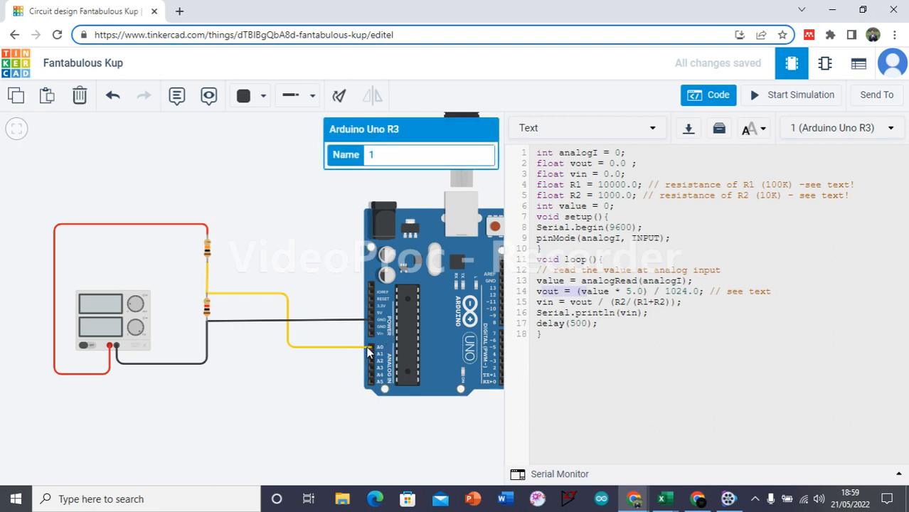
click(207, 308)
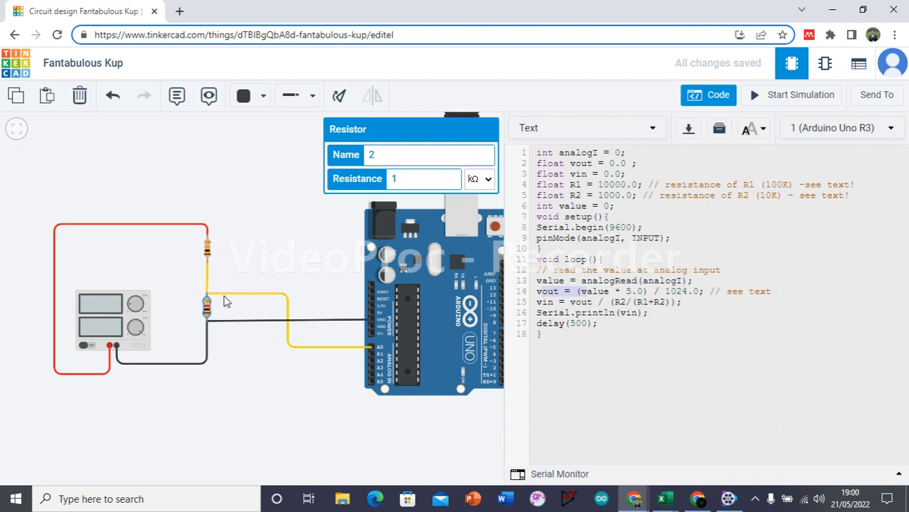
Step: Examine the divider's wires to A0 and ground together with the vout, vin and Serial.println lines of the loop function
click(223, 293)
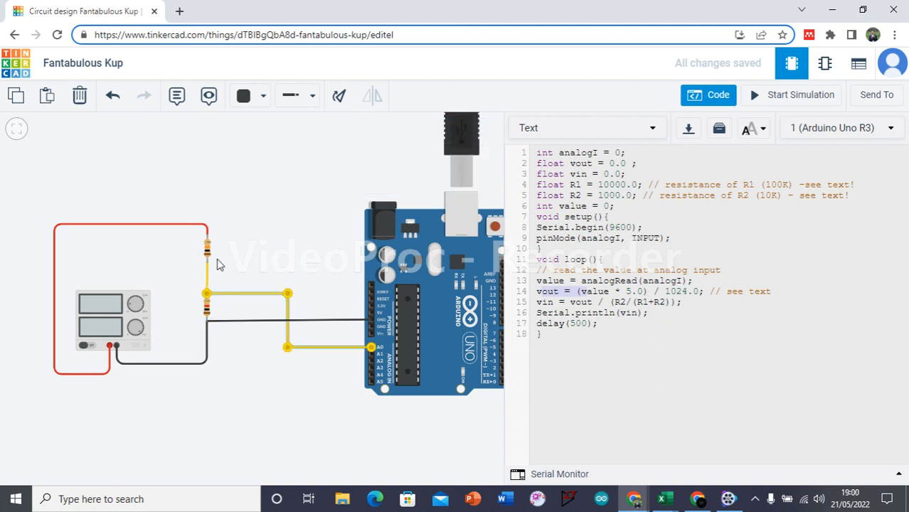
click(357, 314)
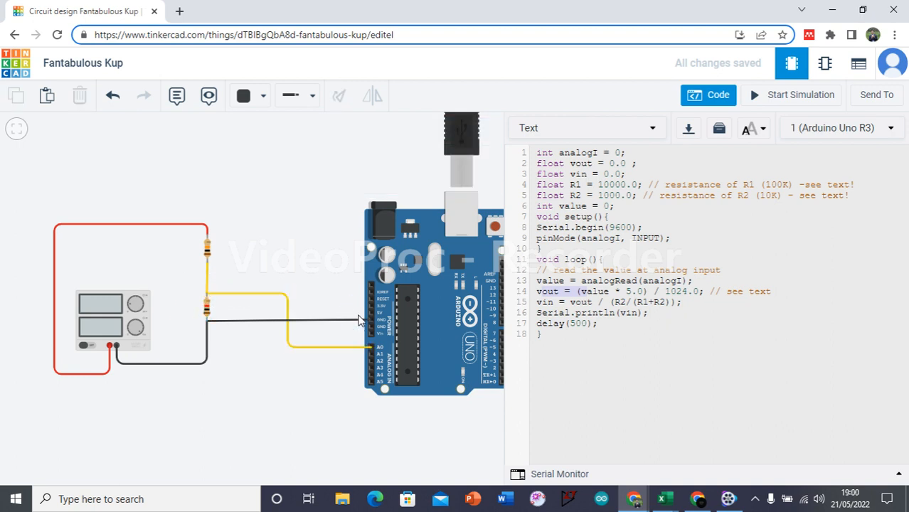
click(710, 96)
scroll(420, 327, up, 4)
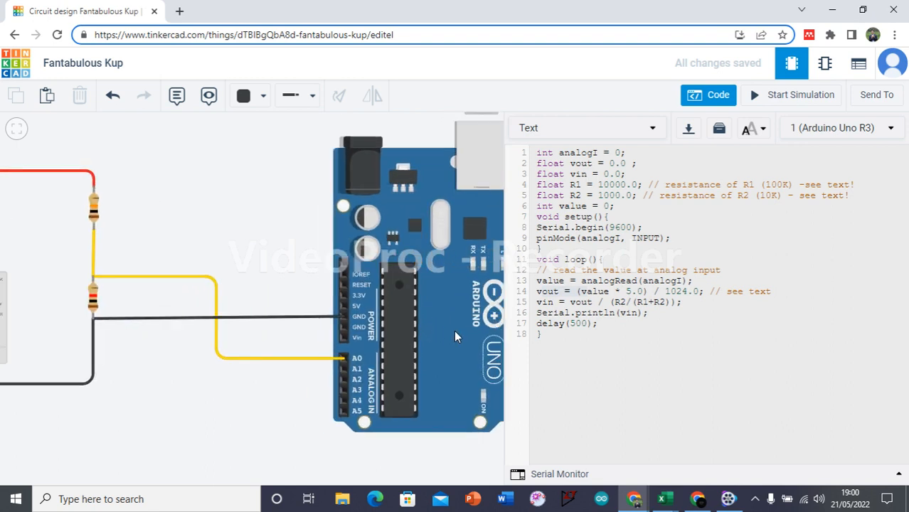
scroll(456, 330, down, 1)
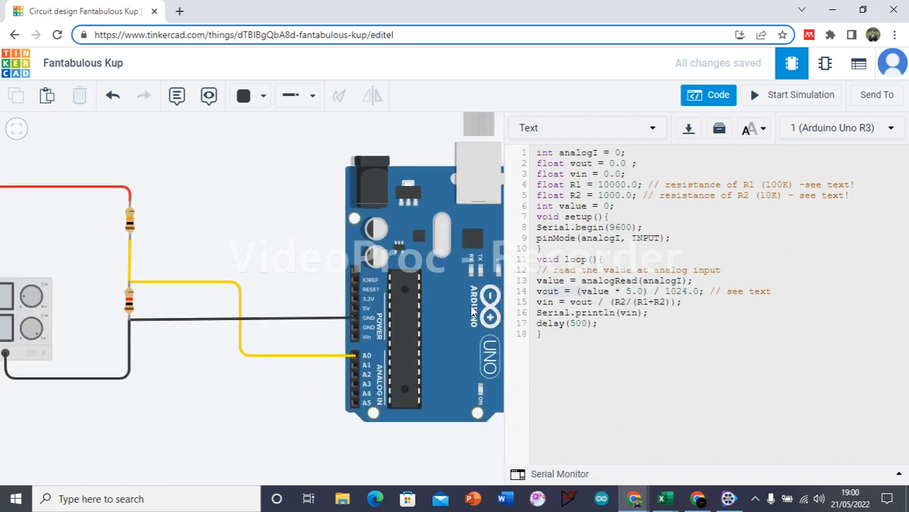
click(667, 291)
click(562, 302)
drag(701, 294, 666, 293)
click(572, 307)
click(591, 310)
Step: Start the simulation and show the serial monitor with the power supply's settings open
scroll(289, 283, down, 3)
scroll(228, 262, up, 3)
mouse_move(228, 259)
mouse_down()
mouse_move(275, 258)
mouse_move(231, 266)
mouse_up()
scroll(274, 262, down, 2)
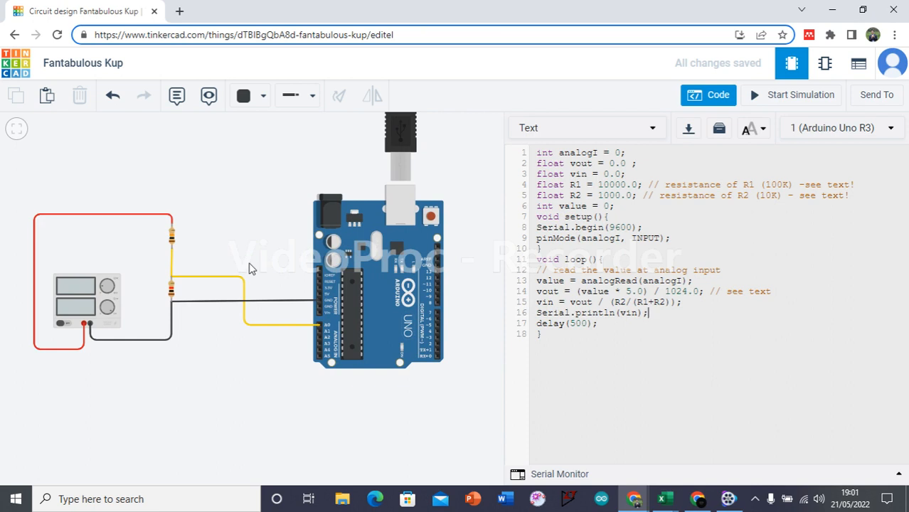
drag(270, 398, 325, 407)
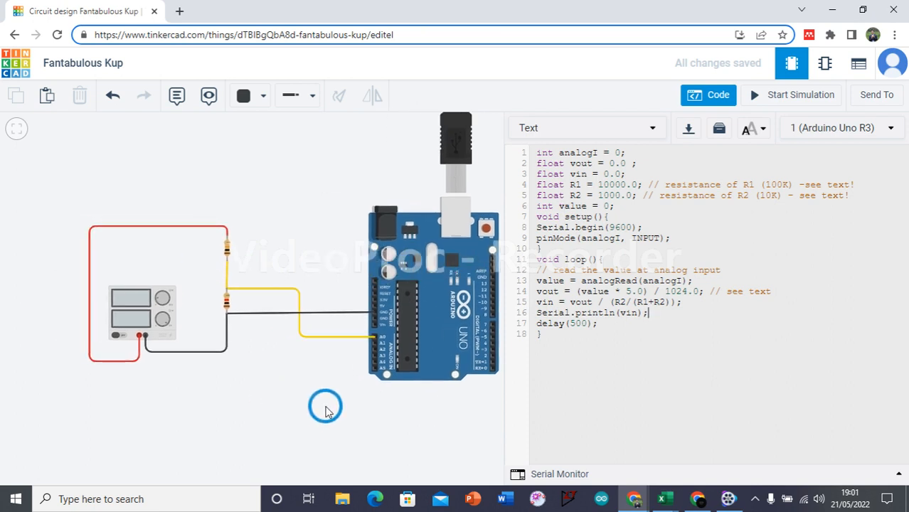
scroll(353, 399, up, 1)
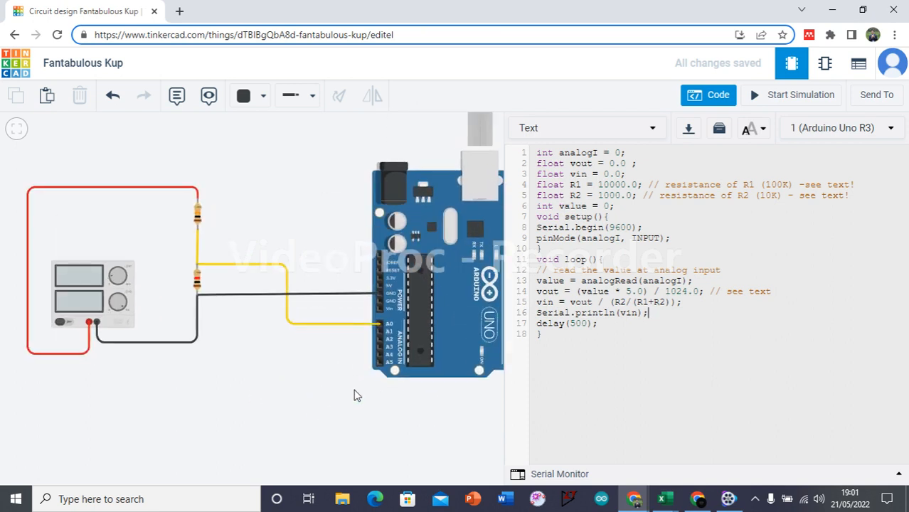
click(787, 95)
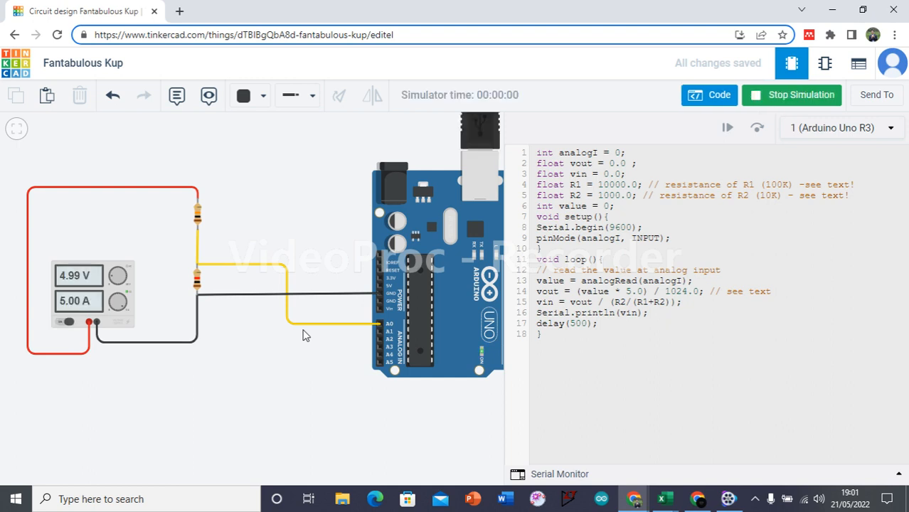
click(89, 280)
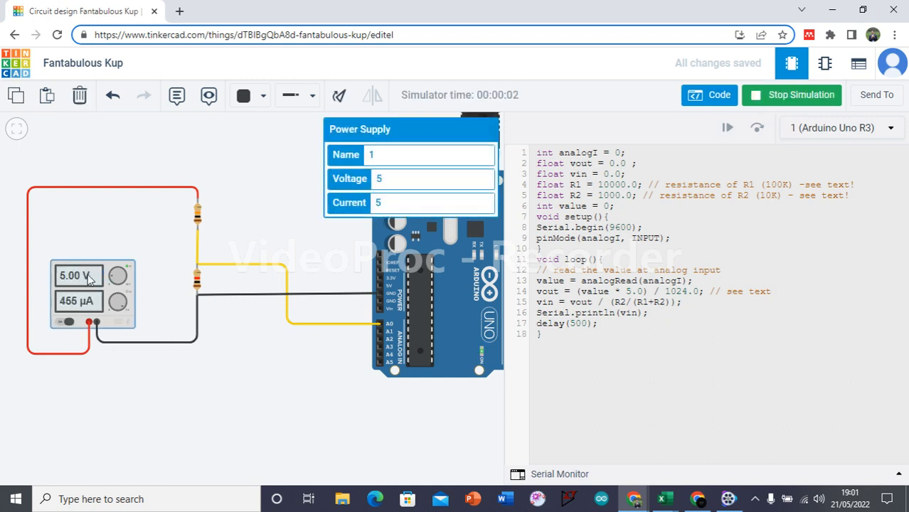
click(621, 474)
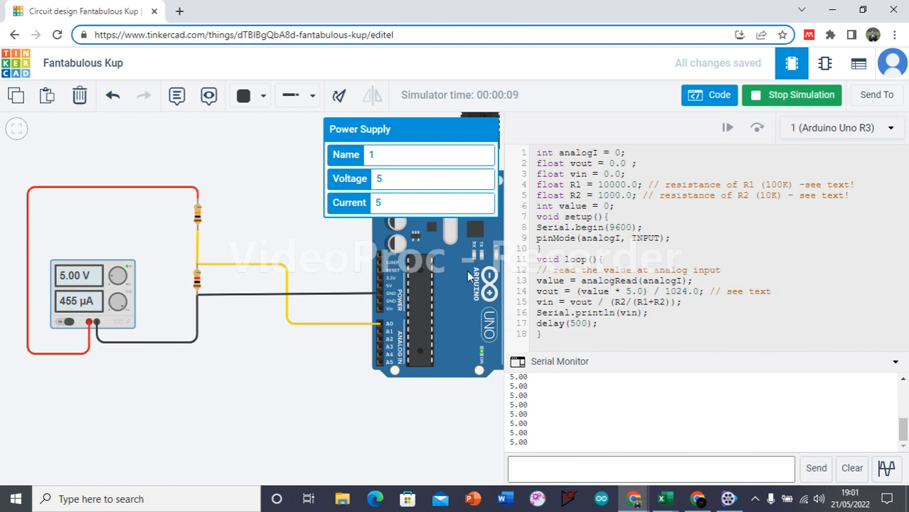
Step: Test the voltmeter by setting the power supply's voltage to 2 V and after that to 4 V
click(439, 182)
text(2)
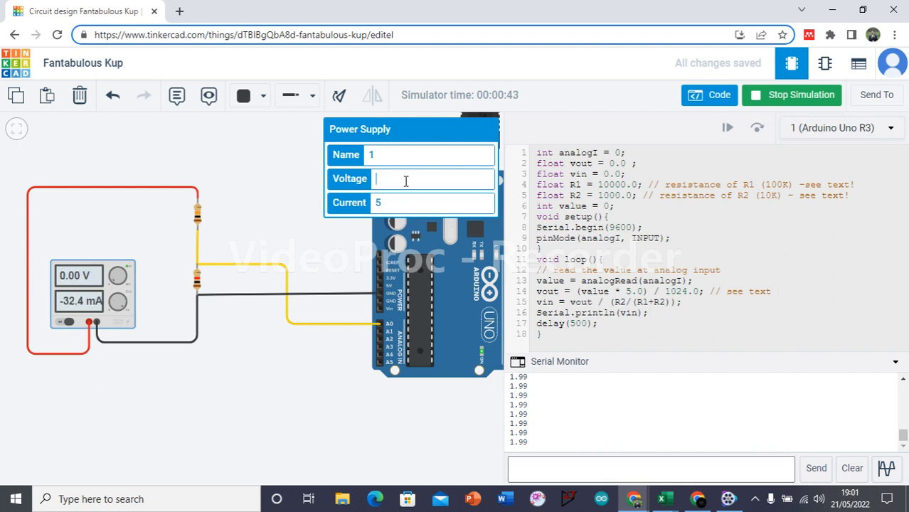
text(4)
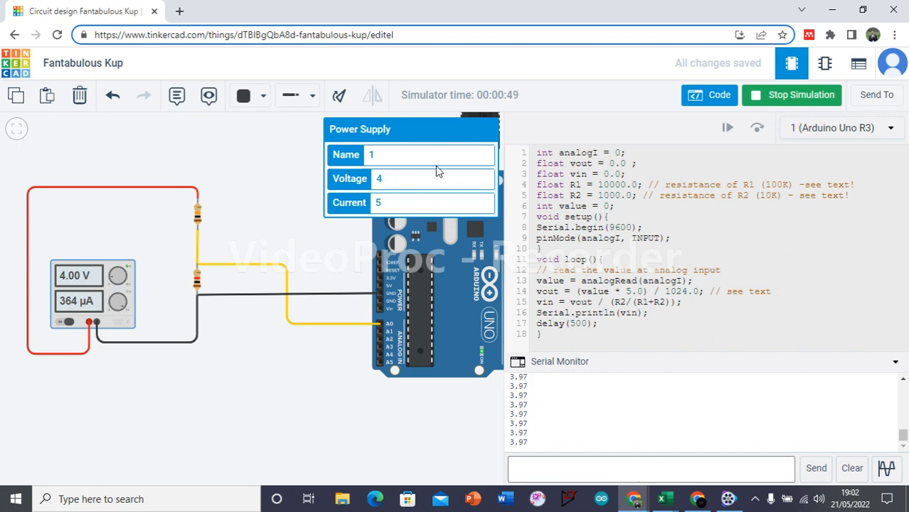
click(520, 425)
key(Delete)
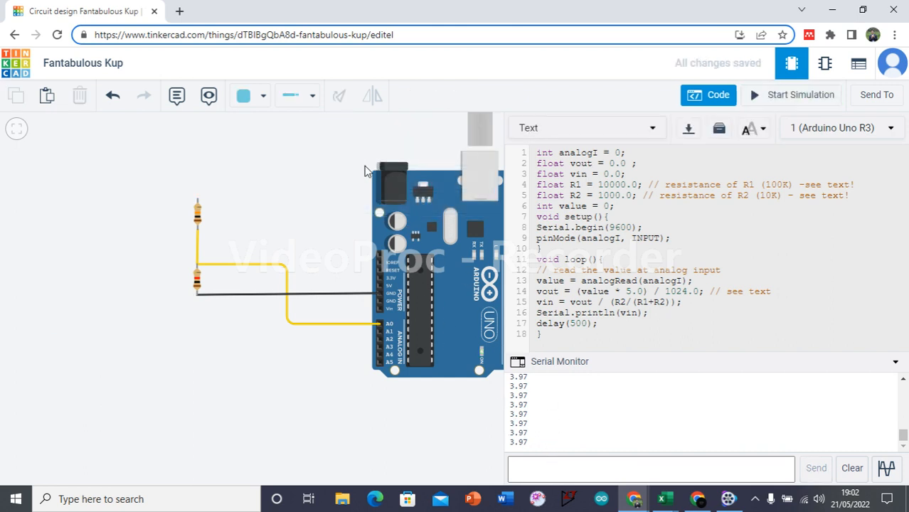
key(ctrl+z)
Step: Restart the simulation and test the voltmeter with the power supply's voltage set to 6 V, followed by 8 V
click(768, 94)
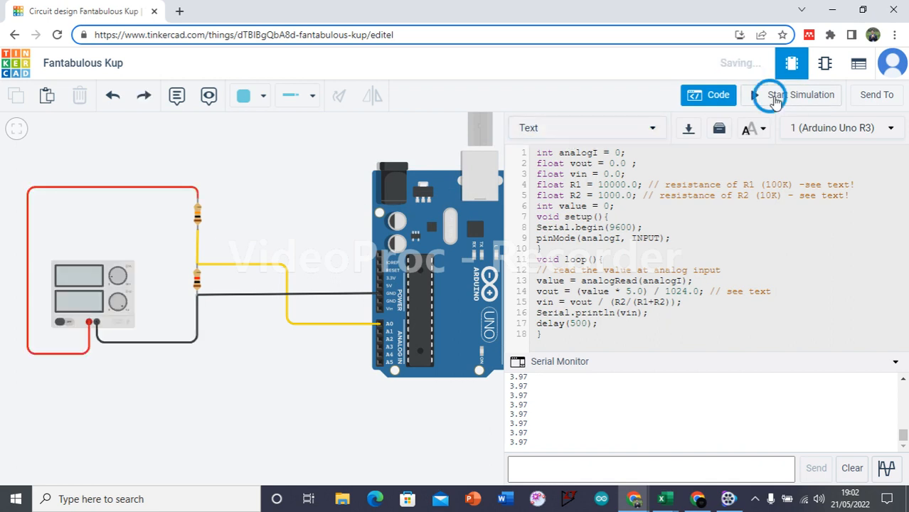
click(96, 288)
click(445, 178)
key(BackSpace)
text(6)
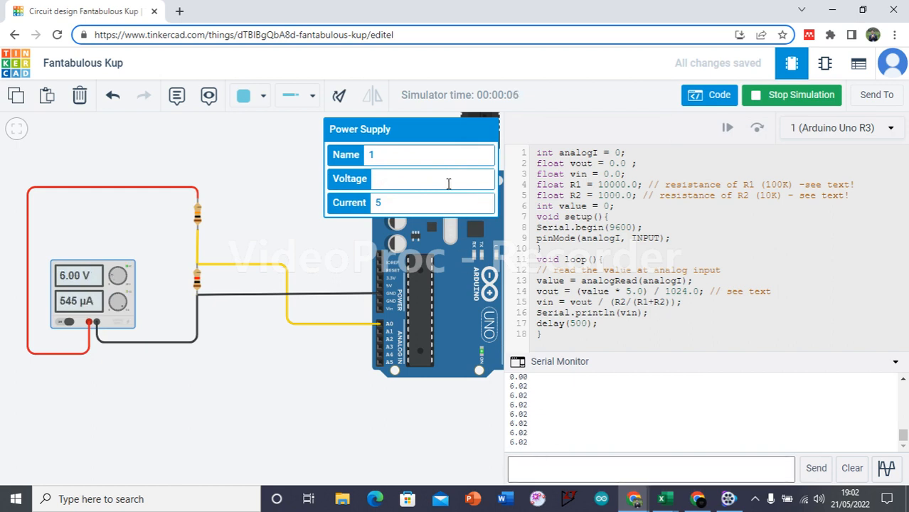
text(8)
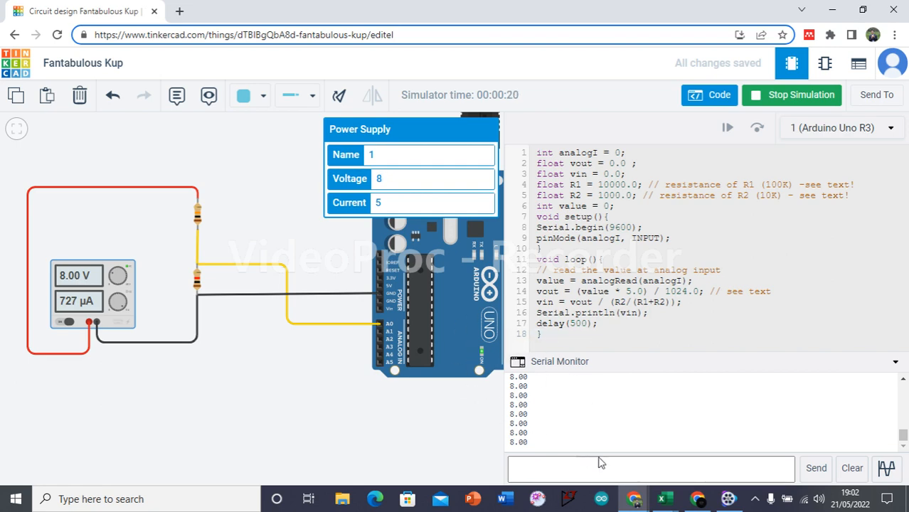
Step: Switch to the modul 9 workbook in Excel and examine the V Power Supply and Sebelum Regresi columns on Sheet2
mouse_move(663, 499)
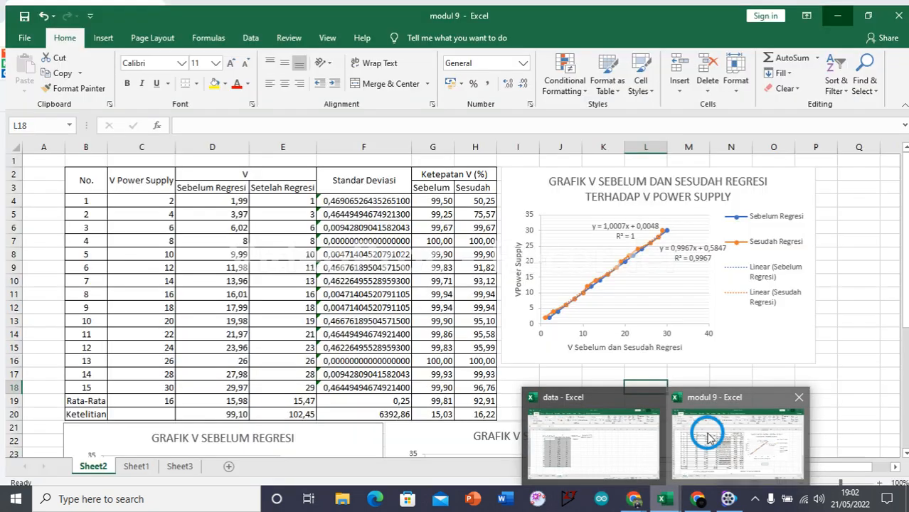
click(704, 430)
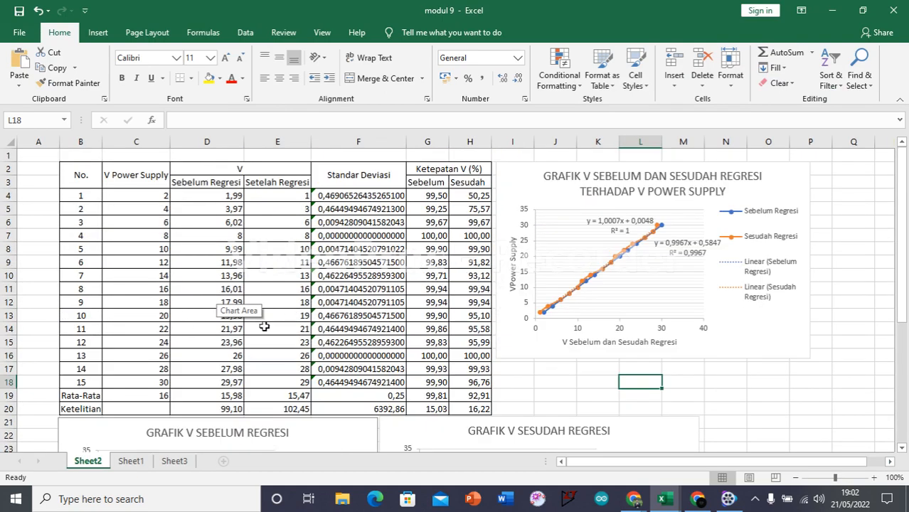
click(173, 275)
drag(145, 201, 154, 382)
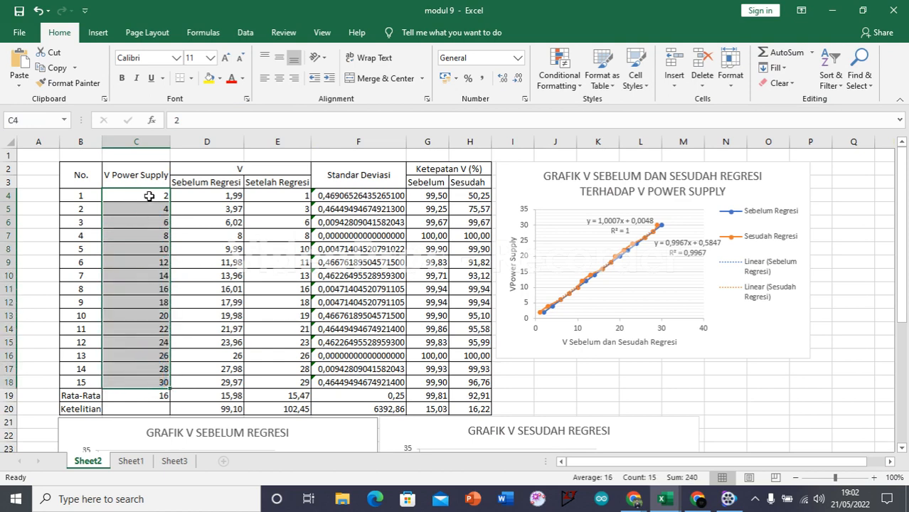
click(143, 368)
click(217, 195)
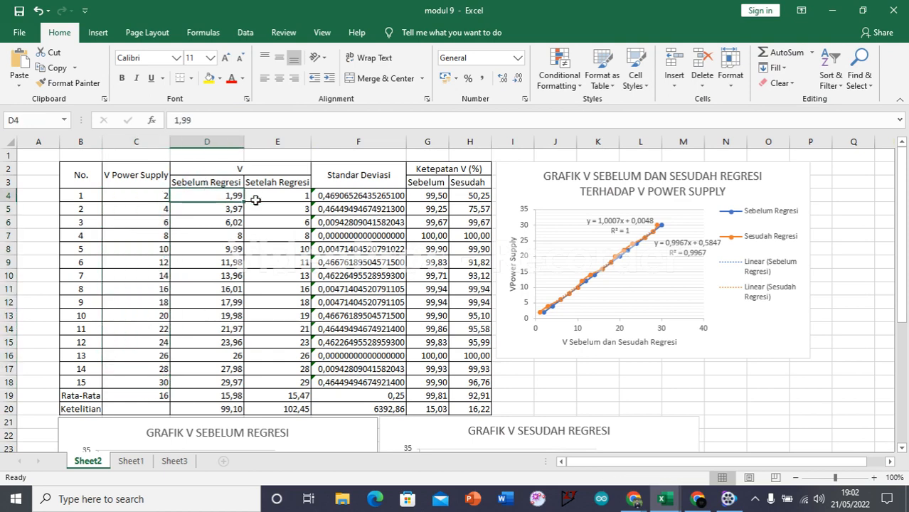
drag(220, 195, 211, 380)
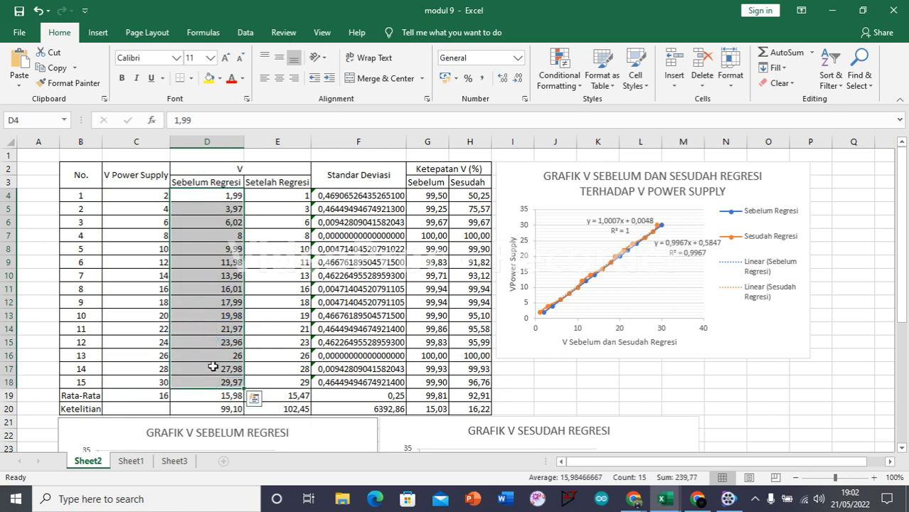
click(217, 194)
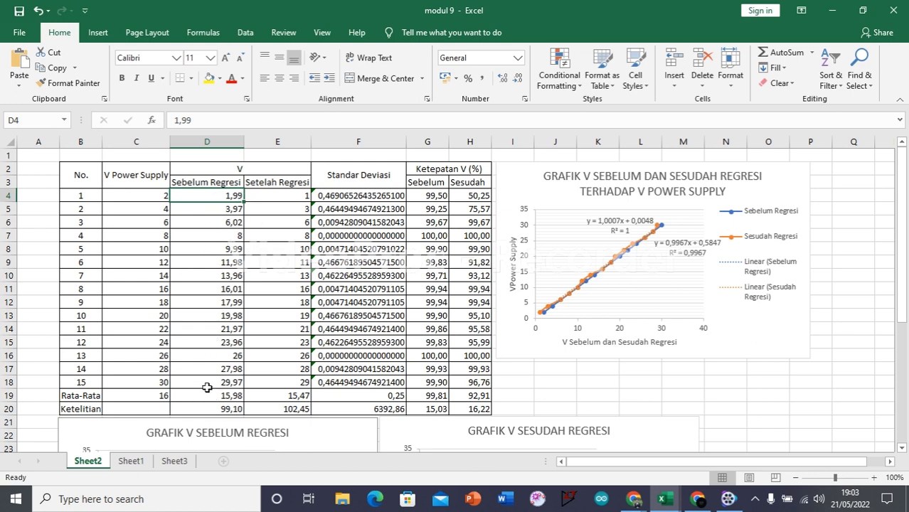
Step: Examine the Grafik V Sebelum Regresi chart and its regression equation against the data table above it
scroll(230, 420, down, 1)
scroll(209, 285, up, 1)
scroll(210, 256, down, 2)
scroll(206, 262, down, 5)
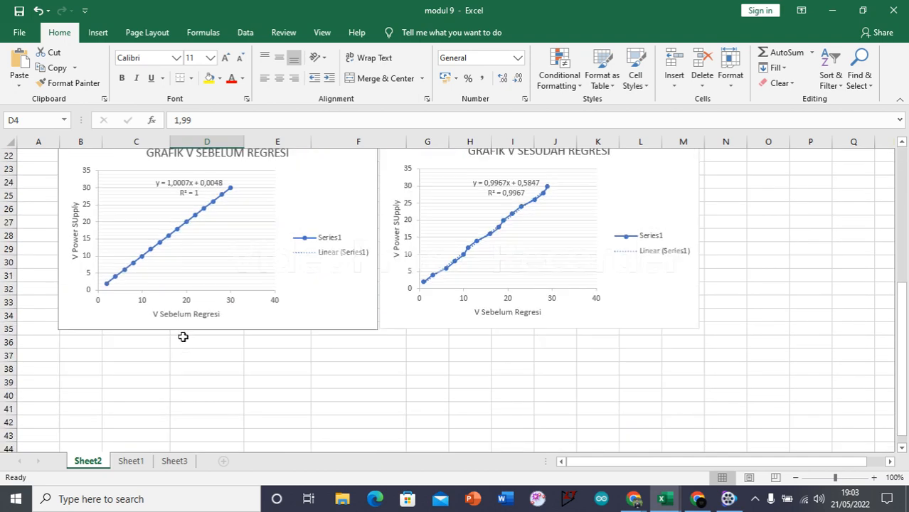
scroll(213, 280, up, 2)
scroll(182, 320, up, 2)
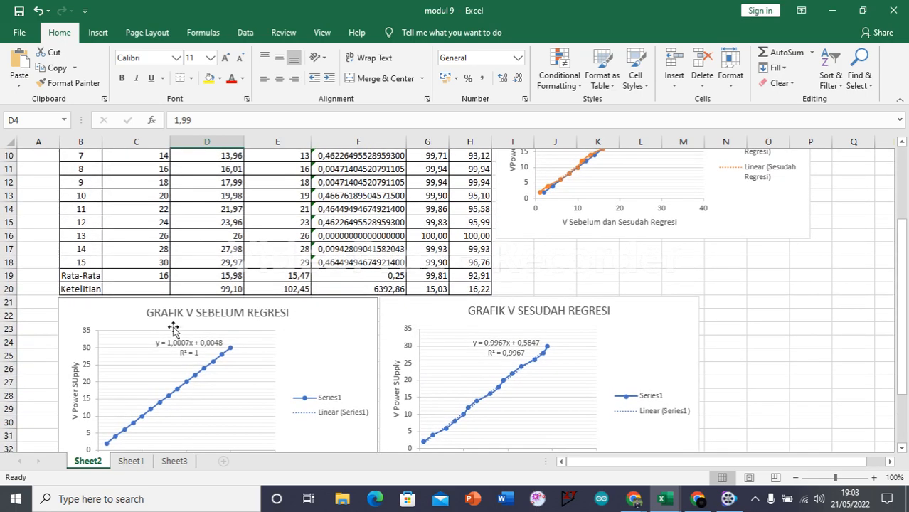
click(180, 328)
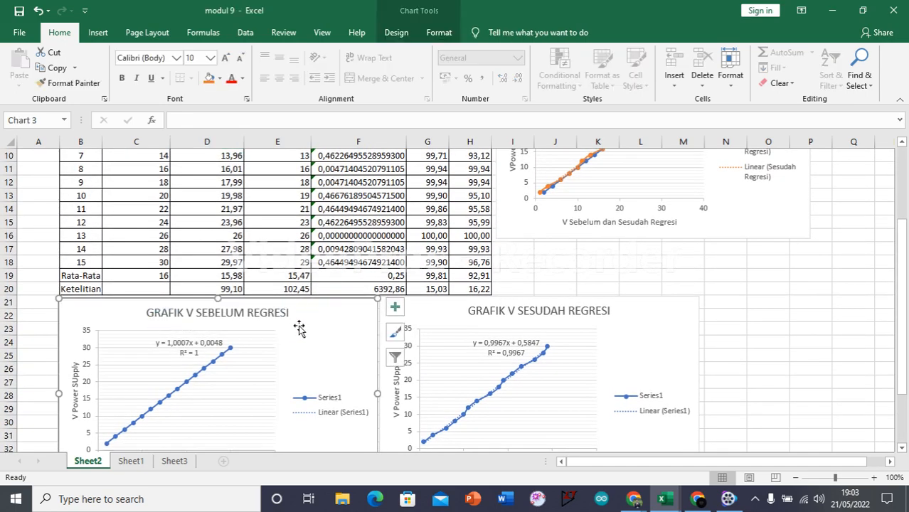
scroll(266, 341, up, 3)
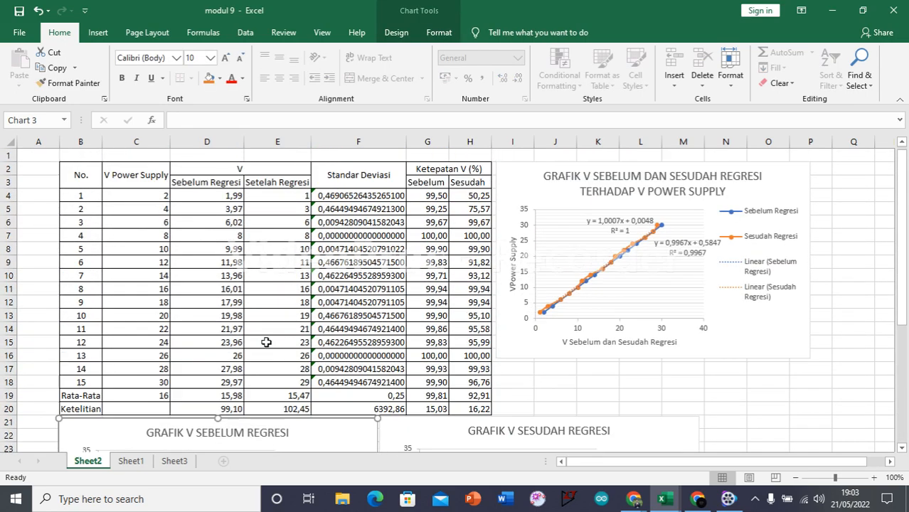
scroll(213, 334, down, 4)
scroll(142, 359, up, 1)
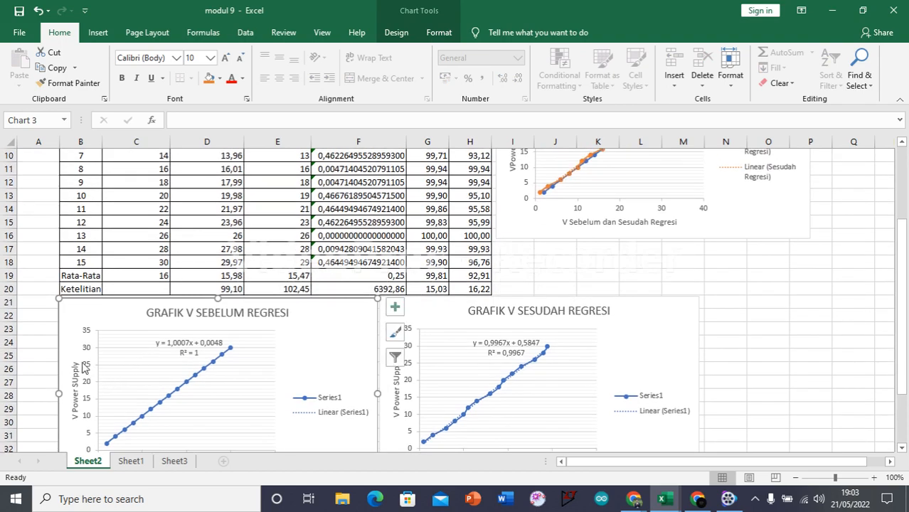
scroll(180, 350, down, 2)
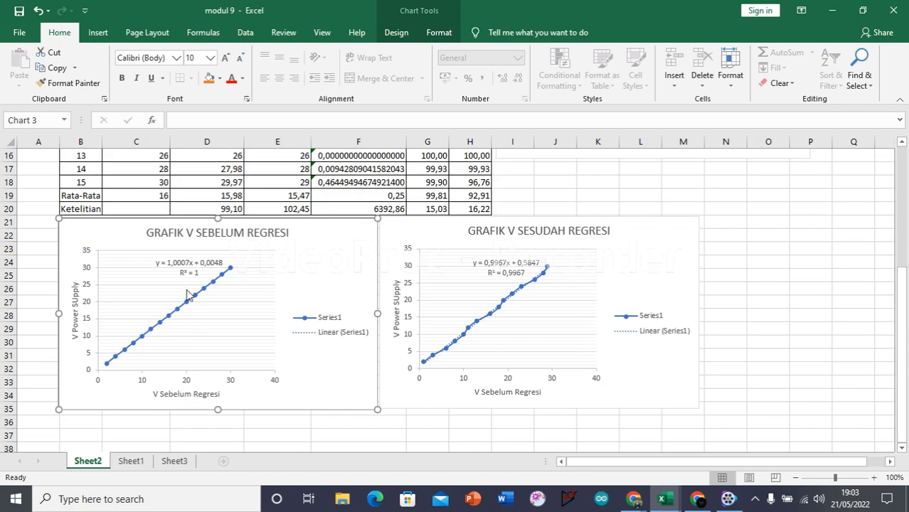
scroll(195, 241, up, 5)
scroll(204, 226, up, 1)
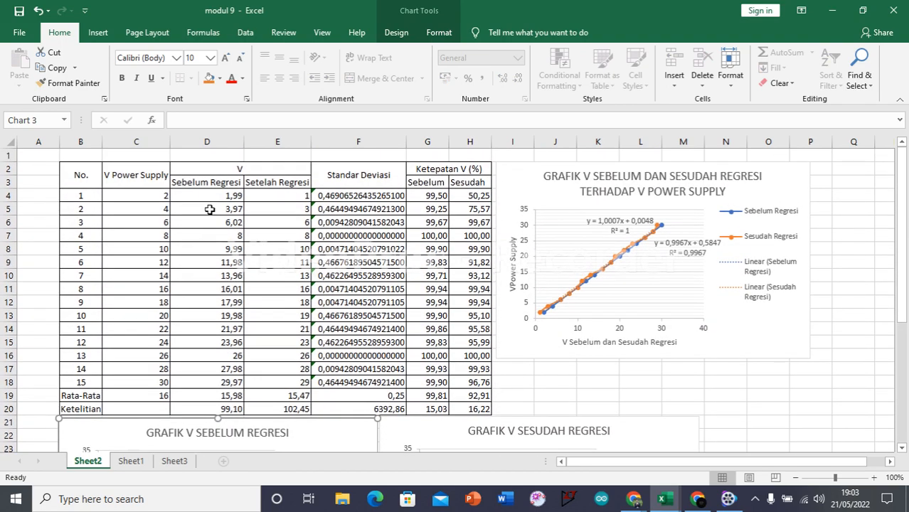
Step: Compare the V Power Supply values in C4:C18 with the Sebelum Regresi readings in D4:D18 and the chart's regression equation
drag(211, 200, 228, 383)
scroll(206, 355, down, 3)
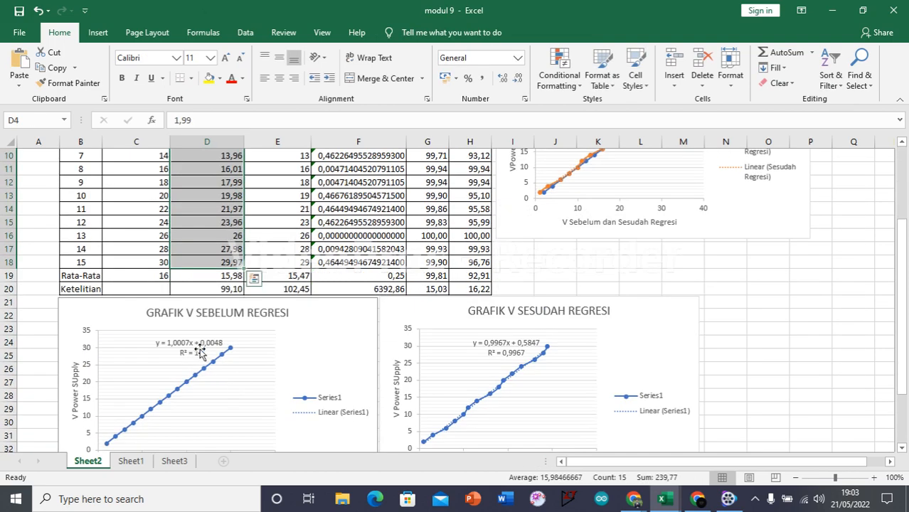
scroll(147, 293, up, 3)
drag(135, 197, 157, 388)
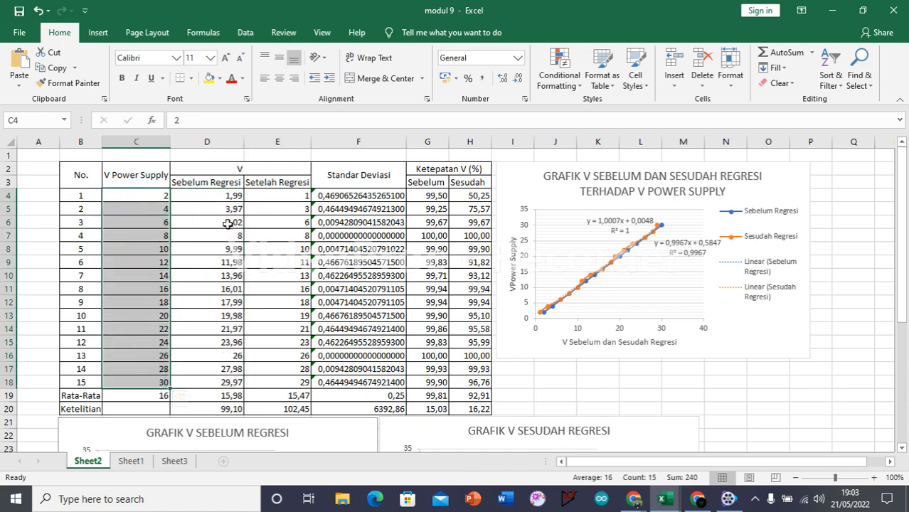
drag(224, 199, 233, 383)
scroll(233, 377, down, 2)
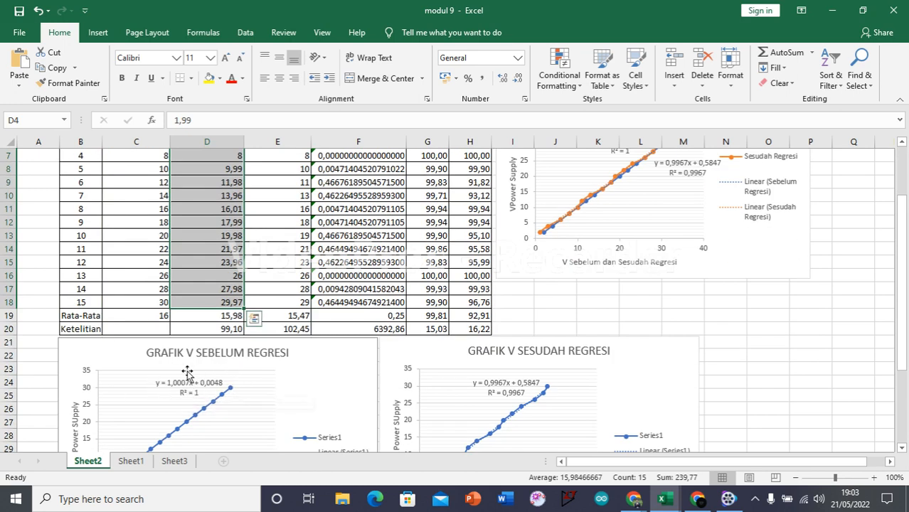
scroll(193, 367, up, 2)
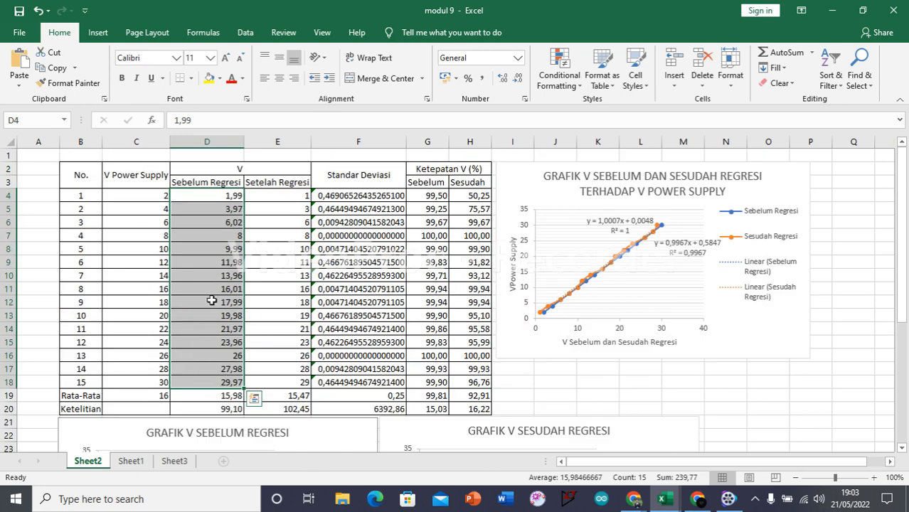
click(159, 205)
drag(157, 195, 162, 383)
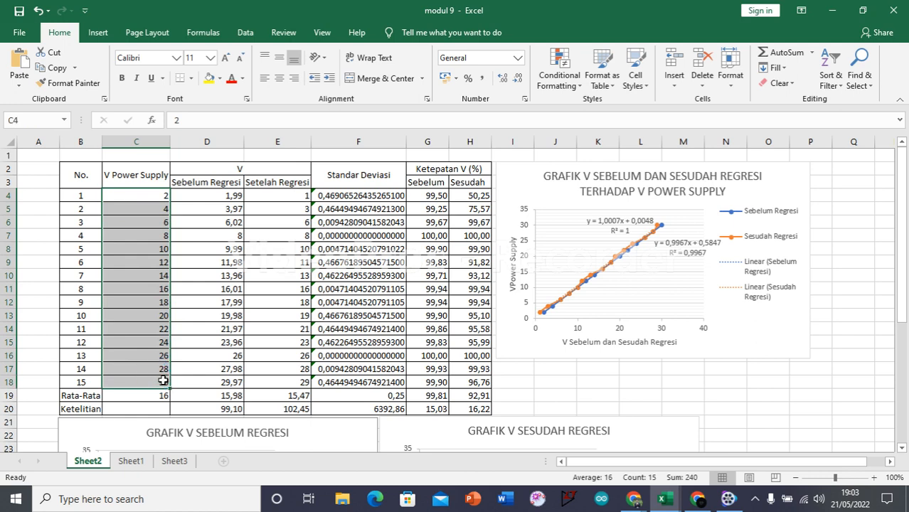
drag(211, 196, 232, 378)
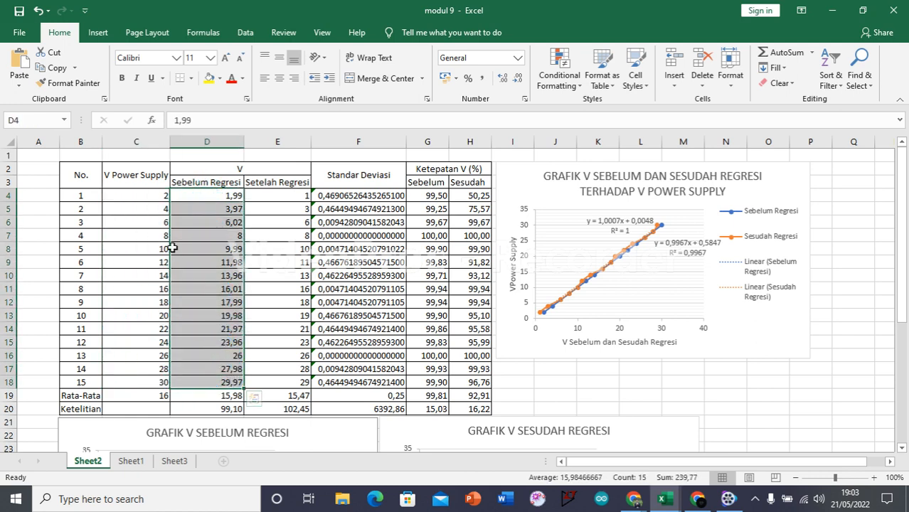
Step: Examine the Sebelum Regresi readings on Sheet2 together with the Grafik V Sebelum Regresi and Grafik V Sesudah Regresi charts
scroll(140, 233, down, 3)
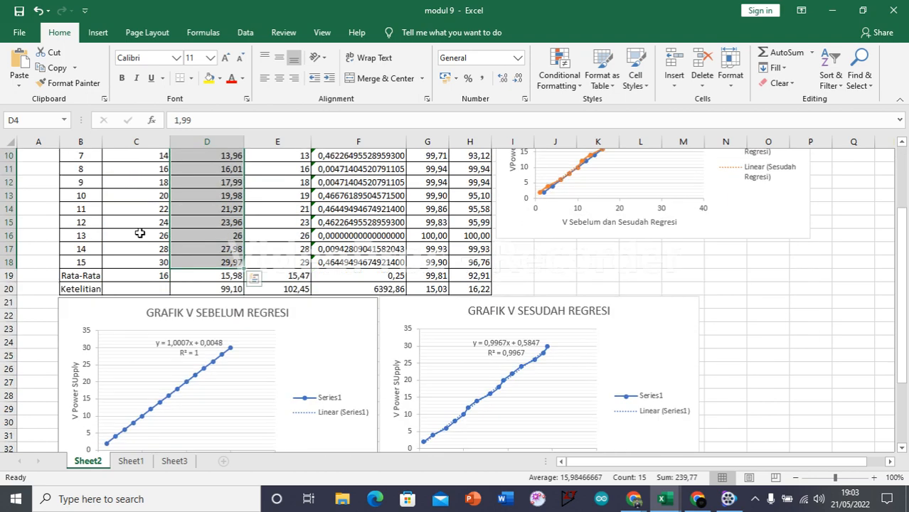
scroll(190, 221, up, 2)
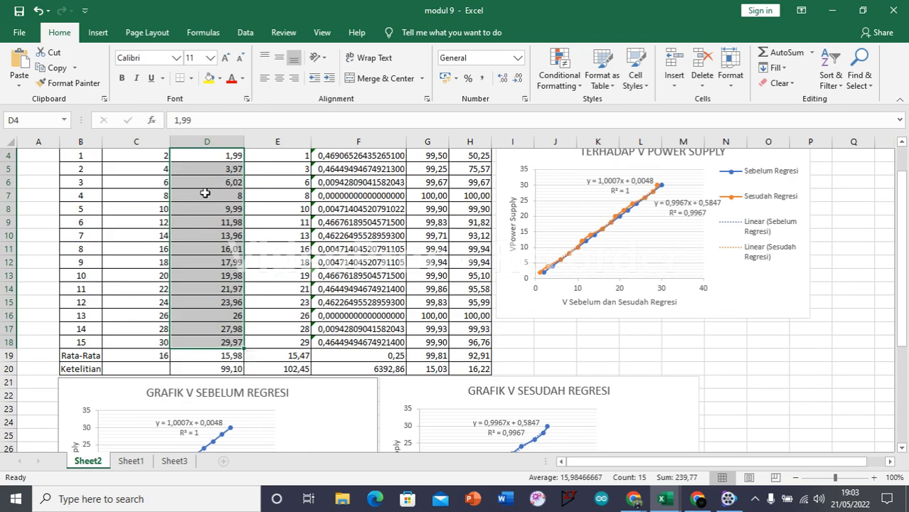
scroll(201, 217, up, 1)
scroll(201, 199, down, 5)
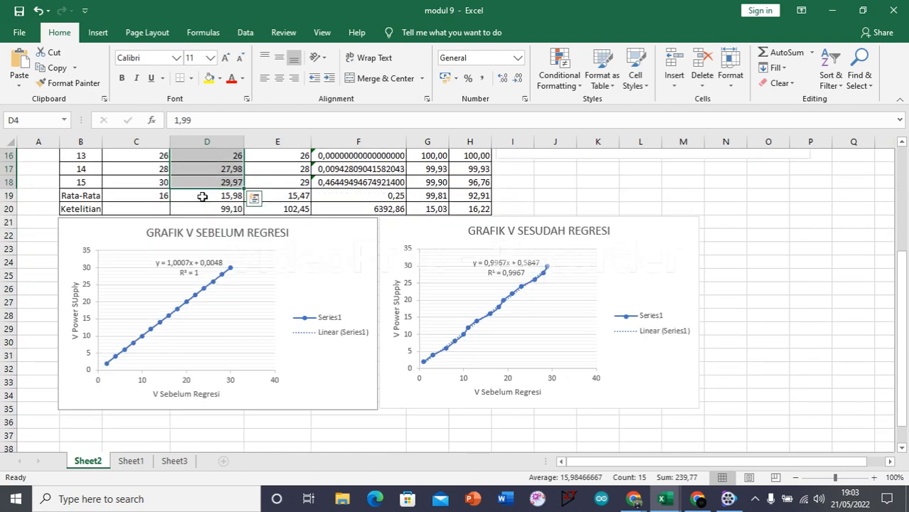
scroll(213, 242, up, 5)
scroll(169, 263, down, 6)
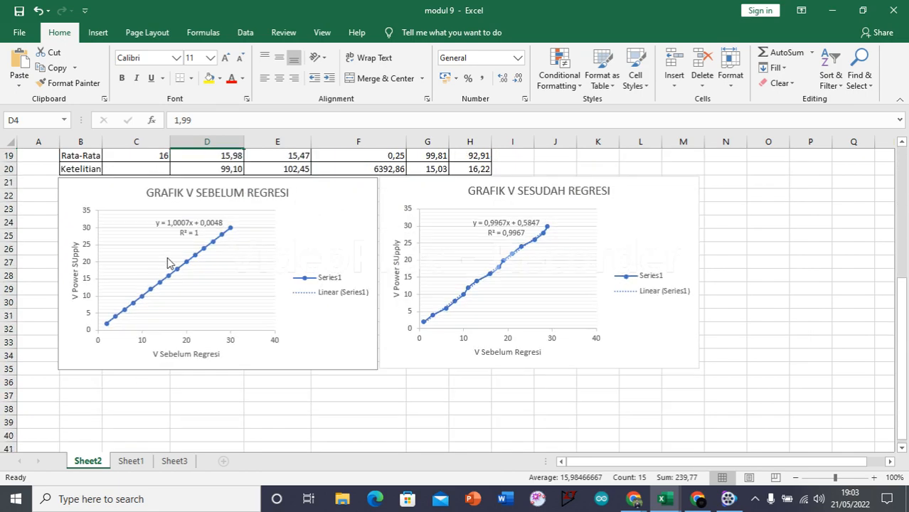
scroll(169, 263, up, 1)
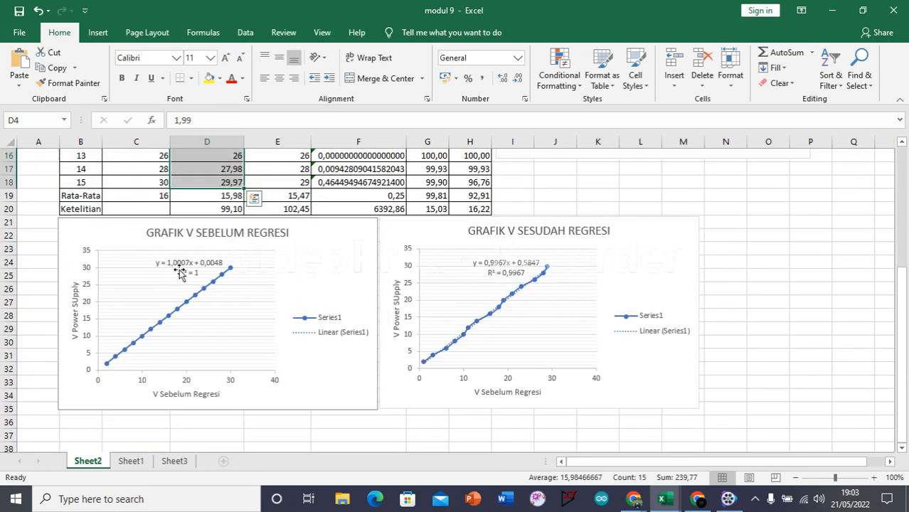
scroll(300, 263, up, 4)
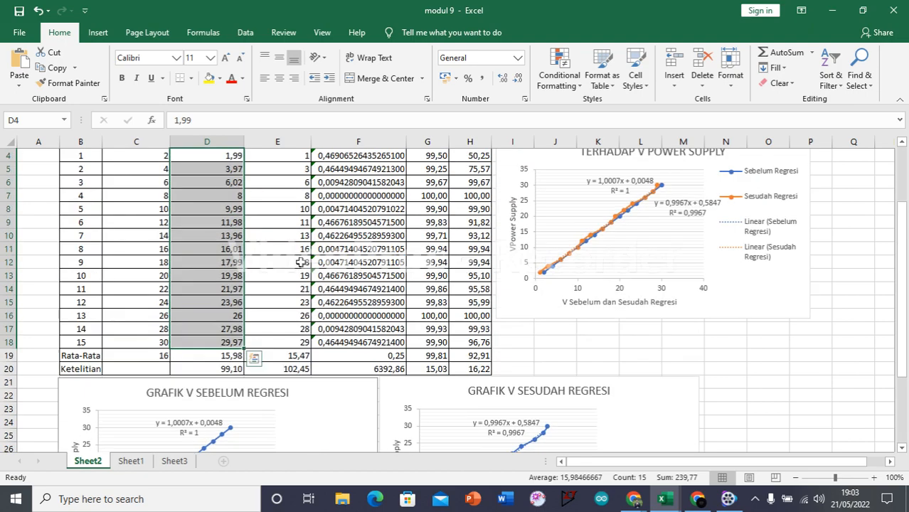
scroll(300, 263, up, 1)
Step: Insert an empty scatter chart with smooth lines and markers on Sheet2, with a blank cell outside the data table selected
click(641, 368)
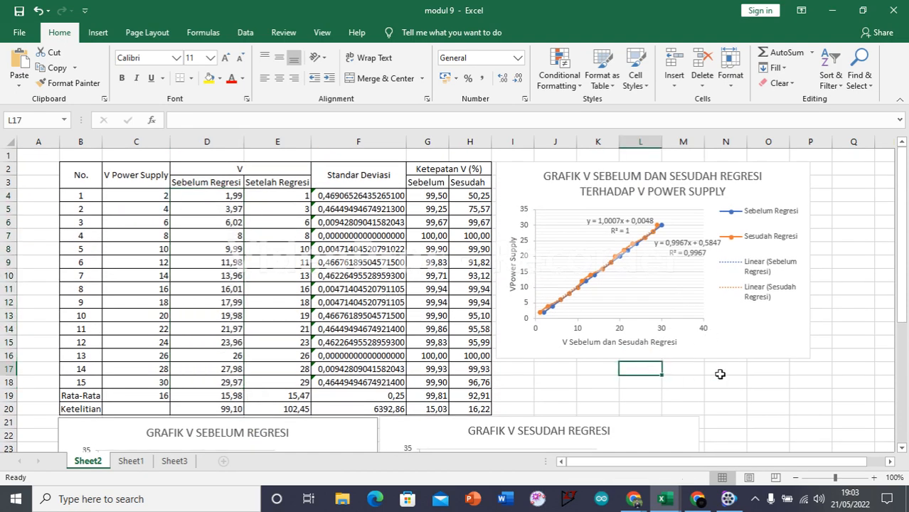
click(732, 382)
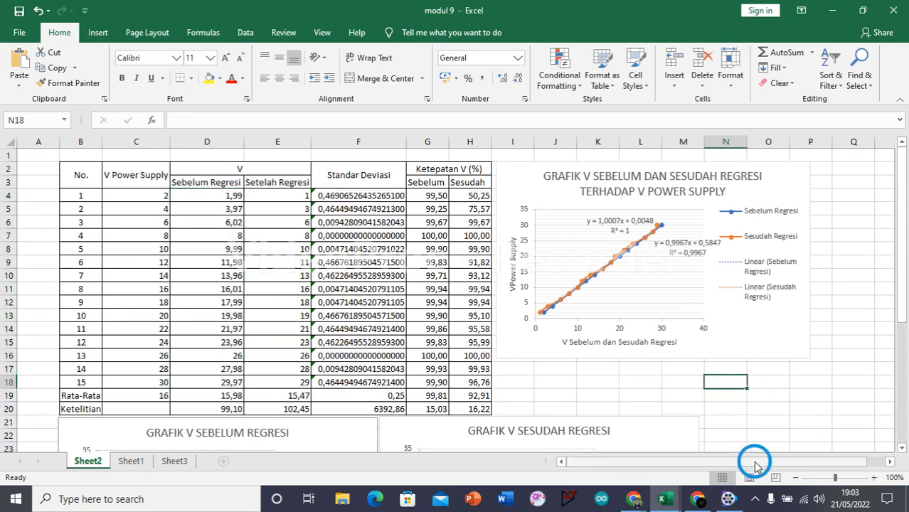
drag(755, 461, 771, 461)
click(699, 408)
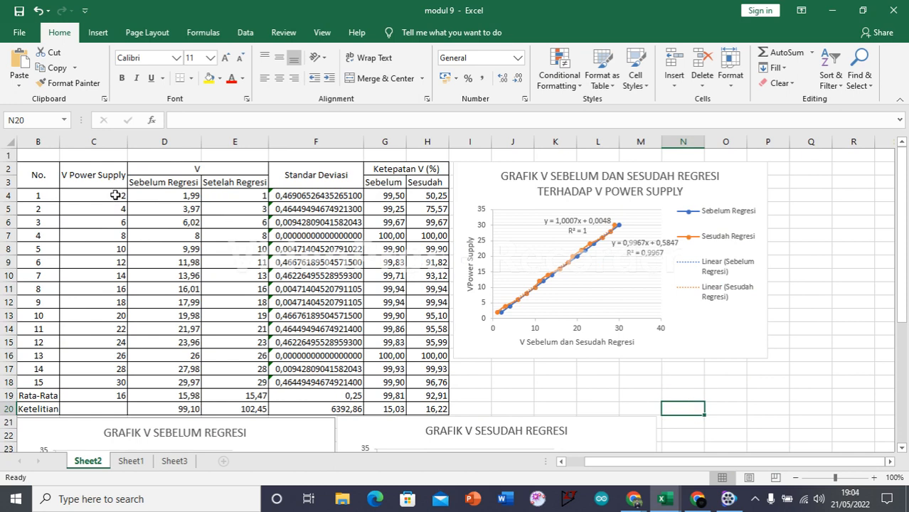
click(100, 33)
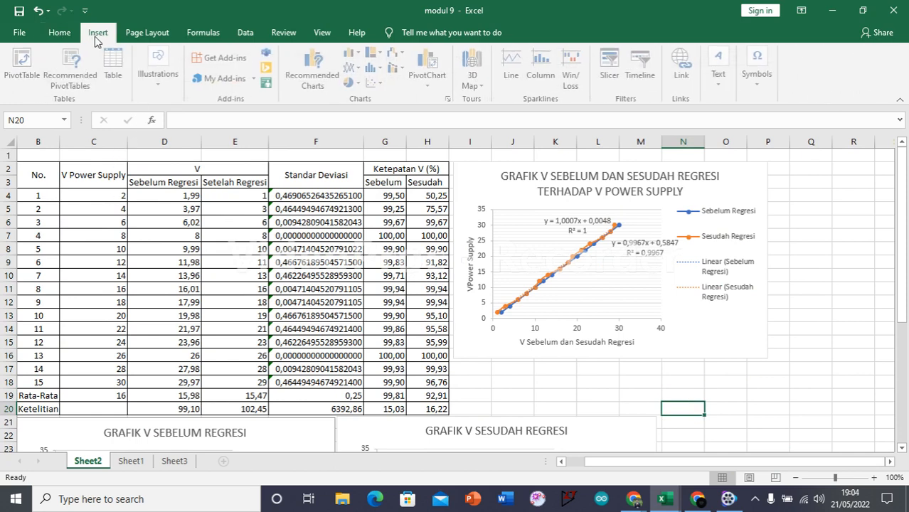
click(375, 83)
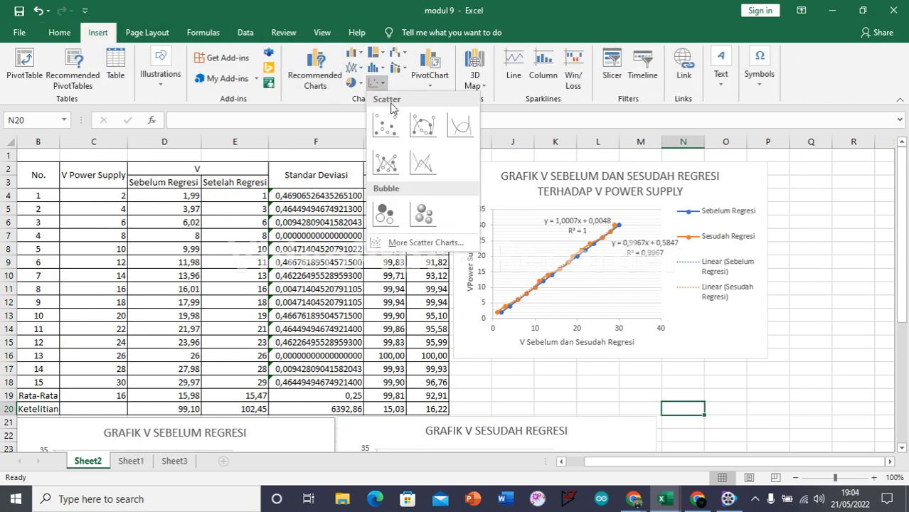
click(429, 128)
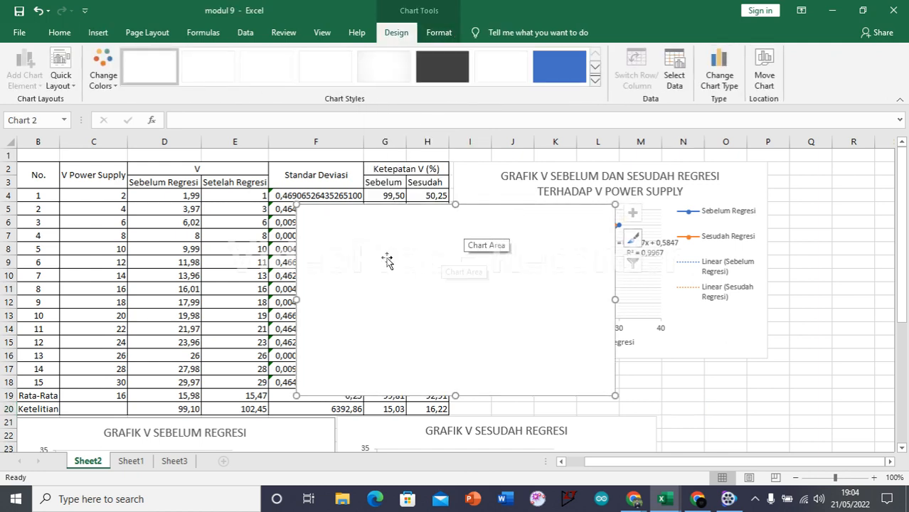
Step: Add a series to the empty chart with X values from Sheet2 C4:C18 and Y values from D4:D18
right_click(398, 261)
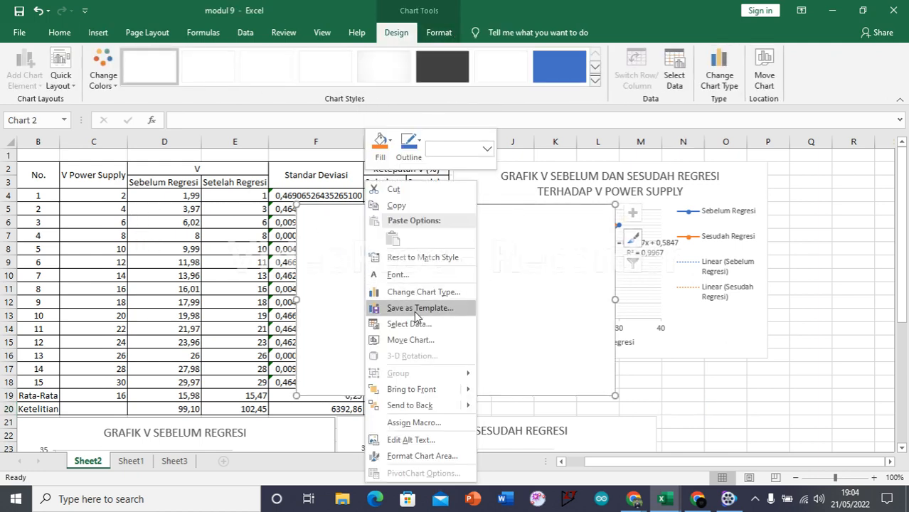
click(414, 323)
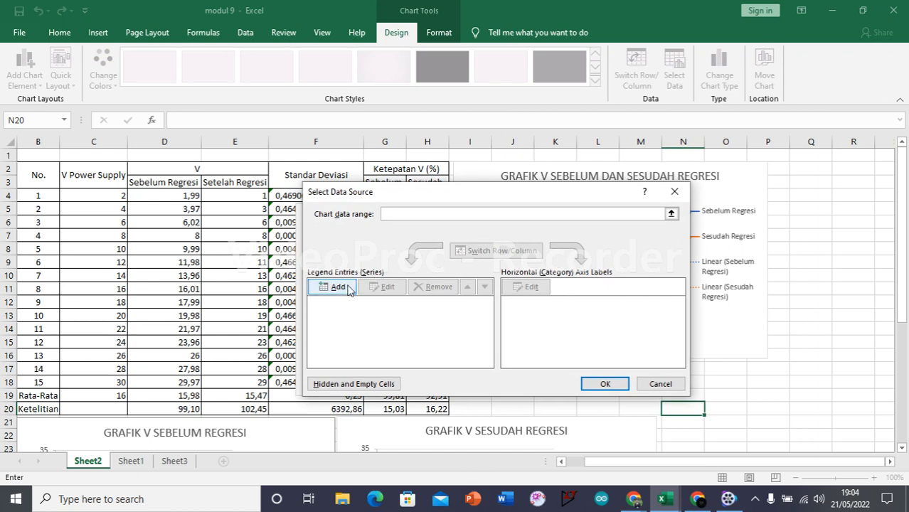
click(328, 288)
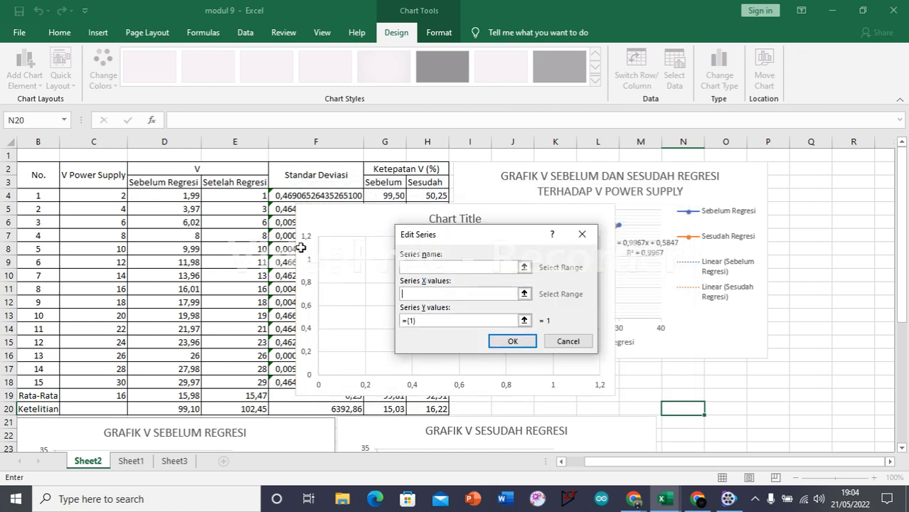
drag(90, 196, 106, 375)
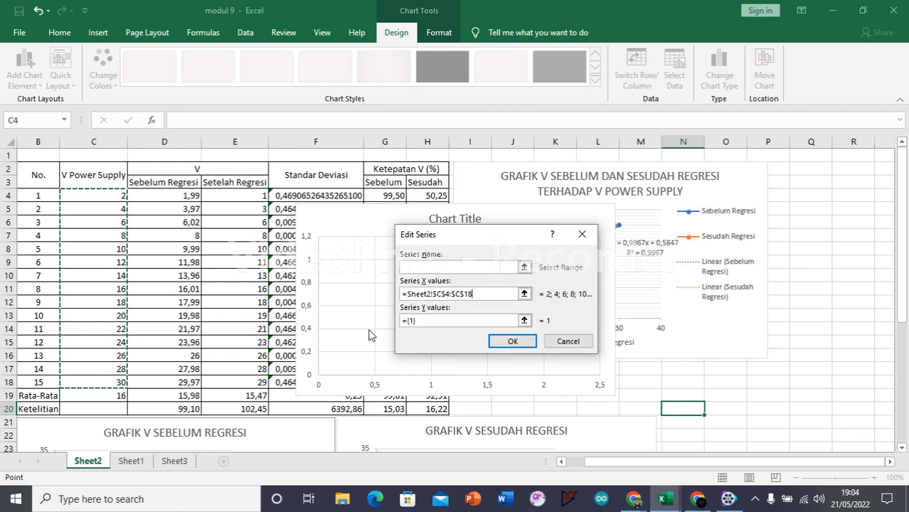
click(418, 320)
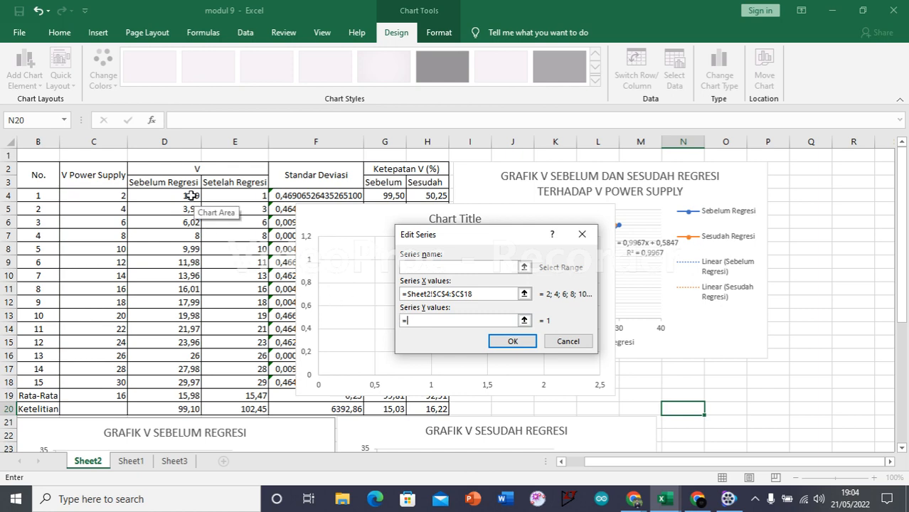
drag(187, 196, 187, 381)
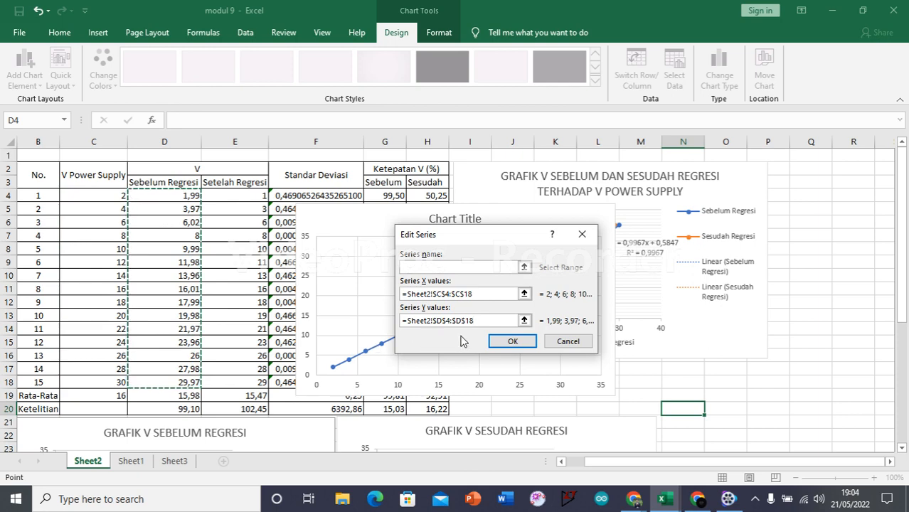
click(527, 343)
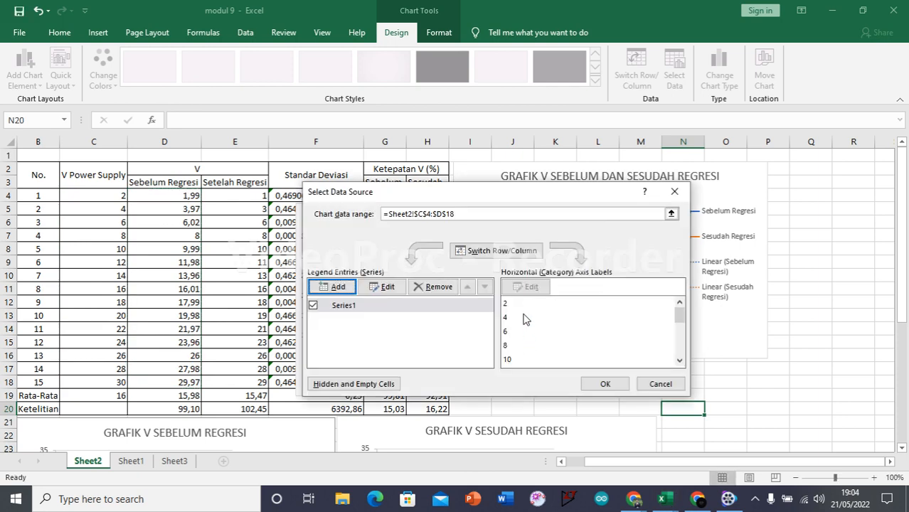
click(605, 384)
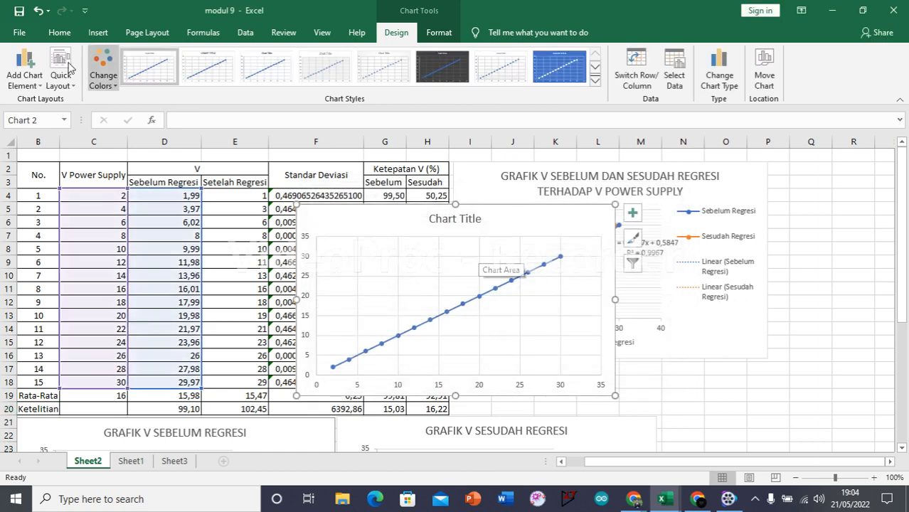
Step: Apply the quick layout with axis titles, a linear trendline, its equation and R² to the new chart, and move the chart beside column D
click(62, 77)
click(149, 187)
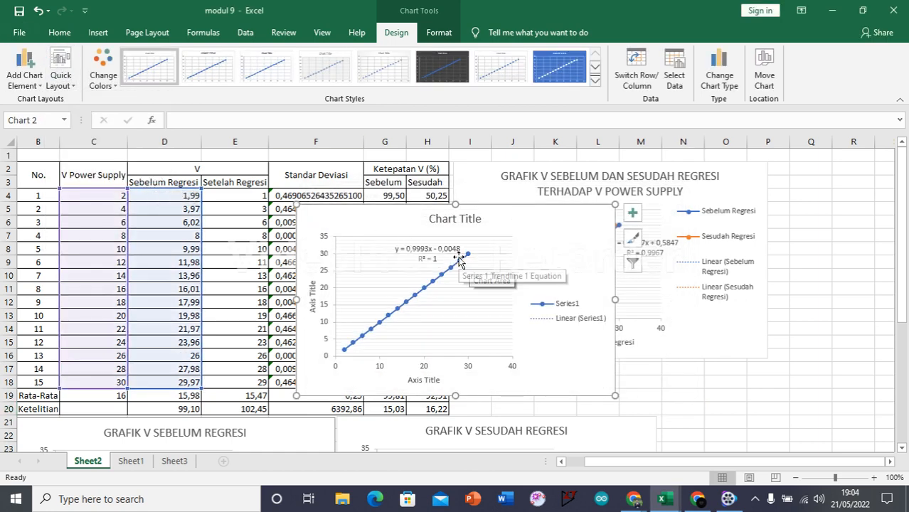
drag(390, 221, 295, 197)
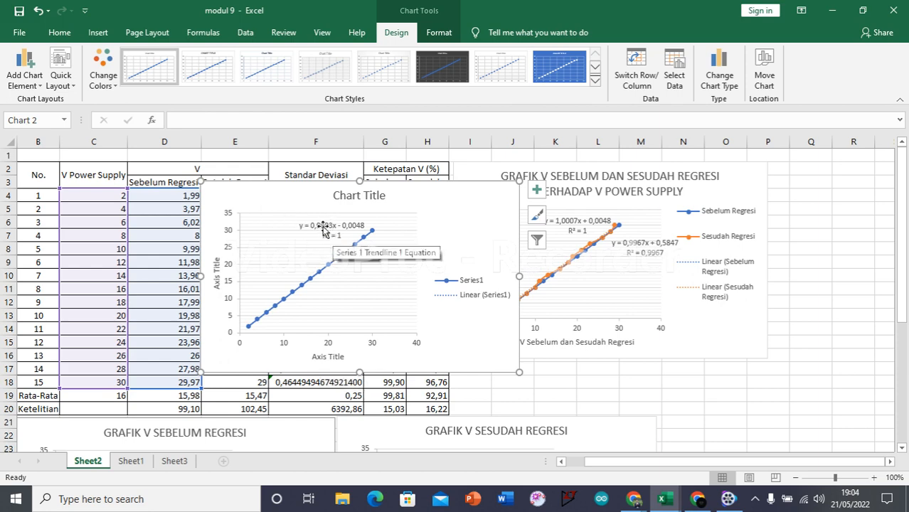
drag(443, 210, 474, 213)
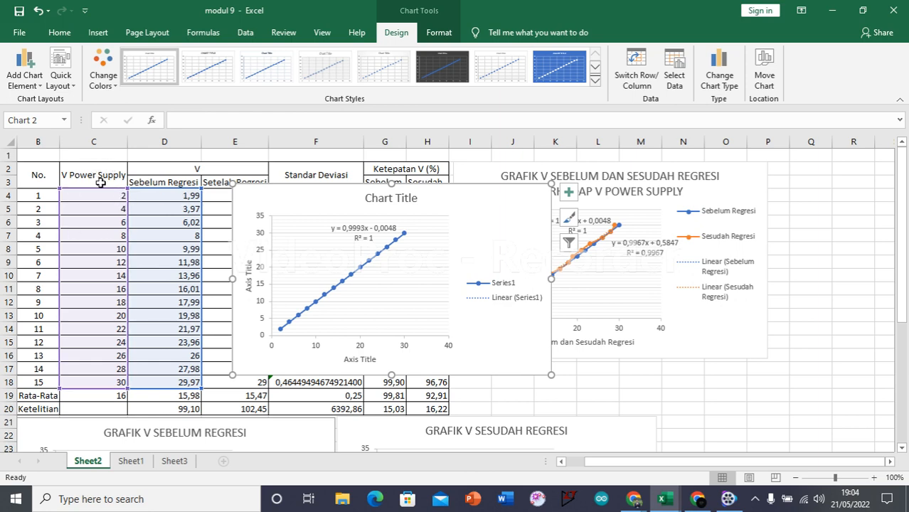
Step: Compare the new chart's trendline equation with the one in Grafik V Sebelum Regresi, and delete the new chart
scroll(368, 306, down, 5)
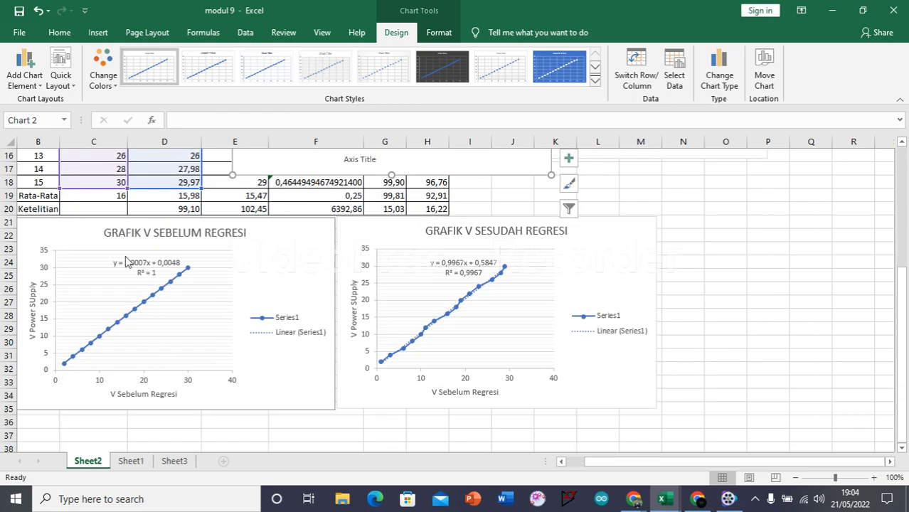
scroll(196, 284, up, 5)
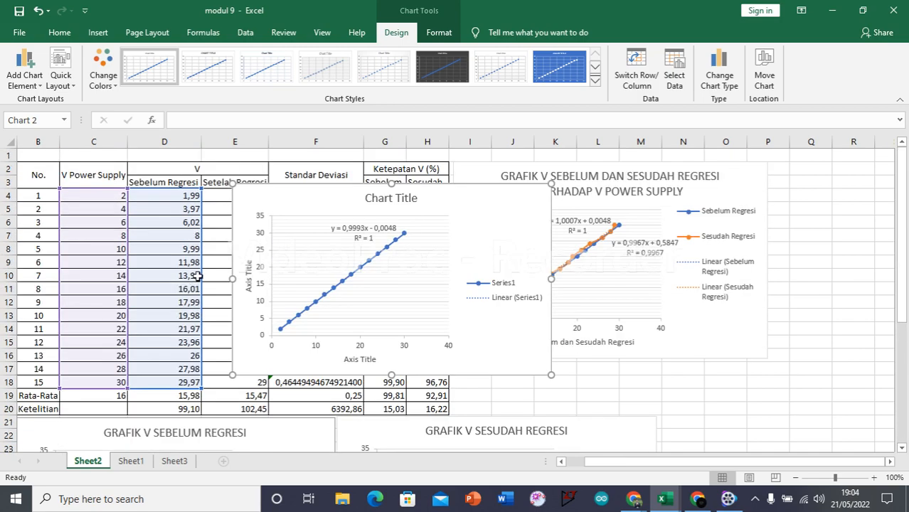
key(Delete)
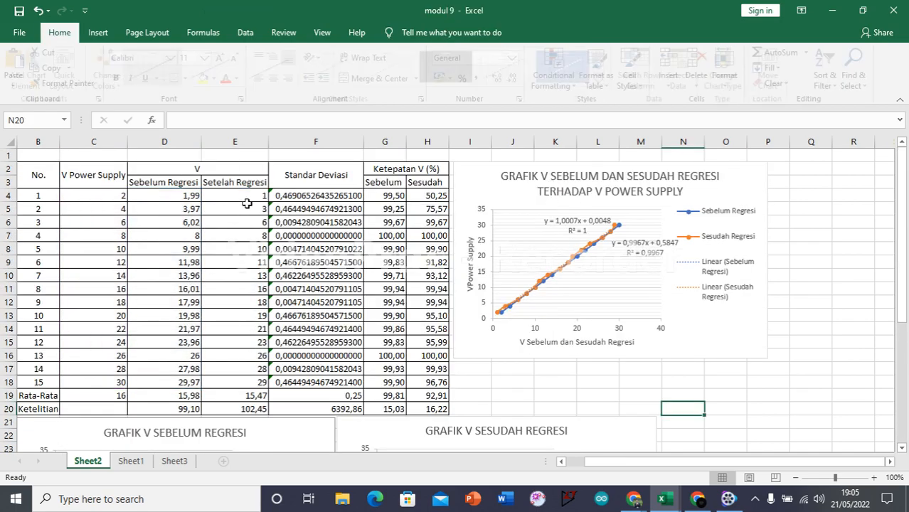
Step: Check the Grafik V Sebelum Regresi chart's equation against the Sebelum Regresi readings in D4:D18
scroll(213, 242, down, 5)
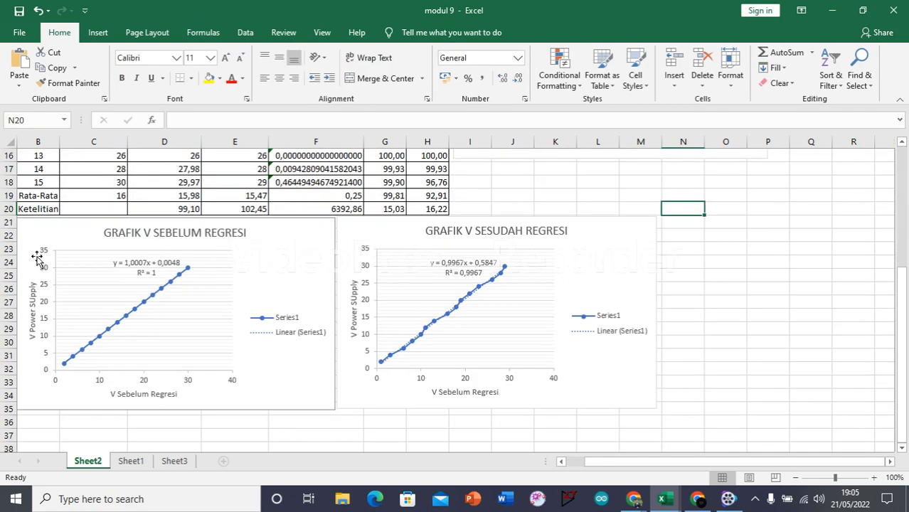
click(54, 244)
scroll(93, 255, up, 2)
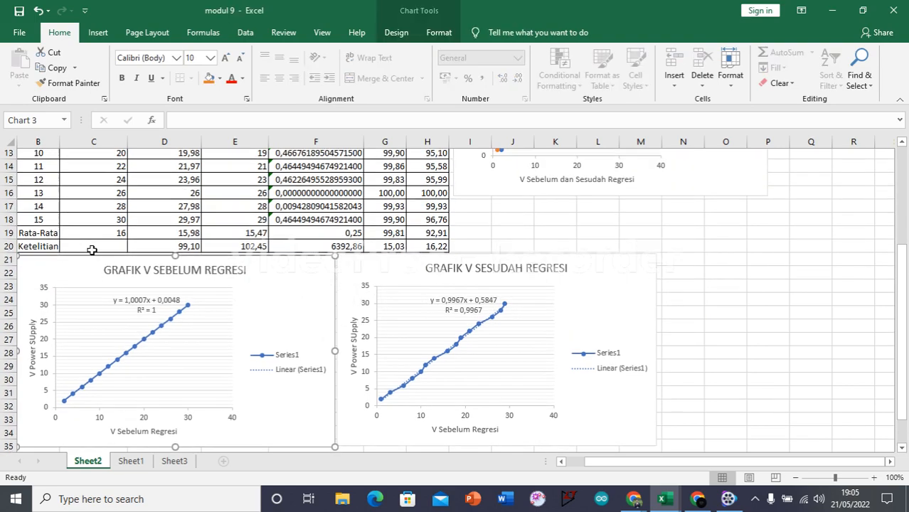
scroll(108, 274, down, 2)
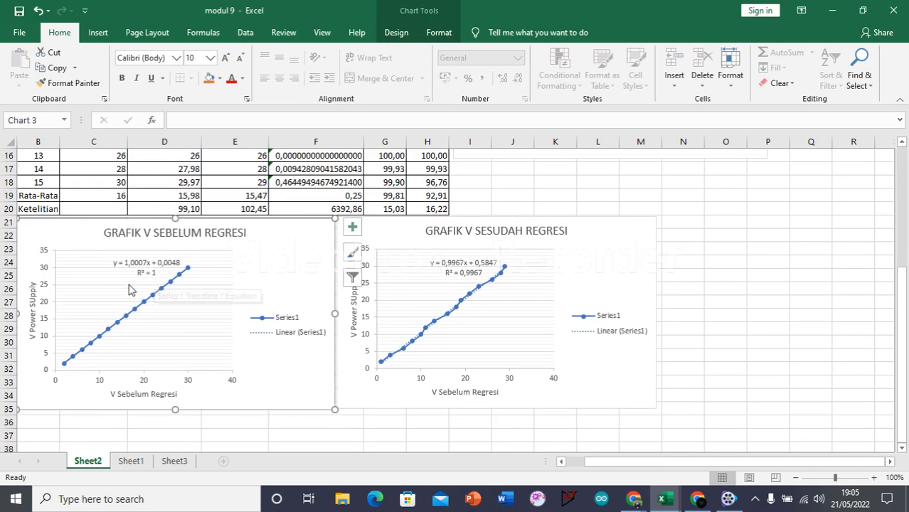
scroll(128, 288, up, 5)
drag(155, 195, 158, 381)
scroll(153, 366, down, 3)
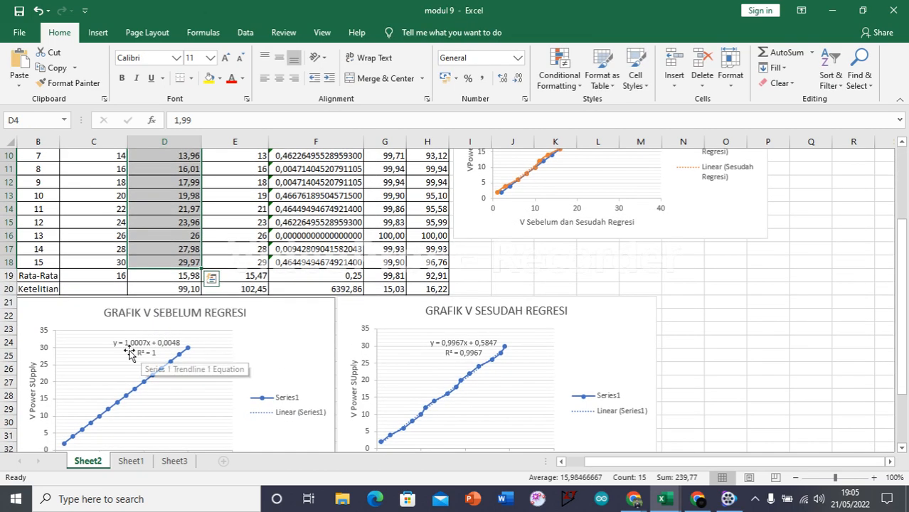
Step: Copy the expression 1,0007x + 0,0048 from the trendline equation in the Grafik V Sebelum Regresi chart
click(128, 343)
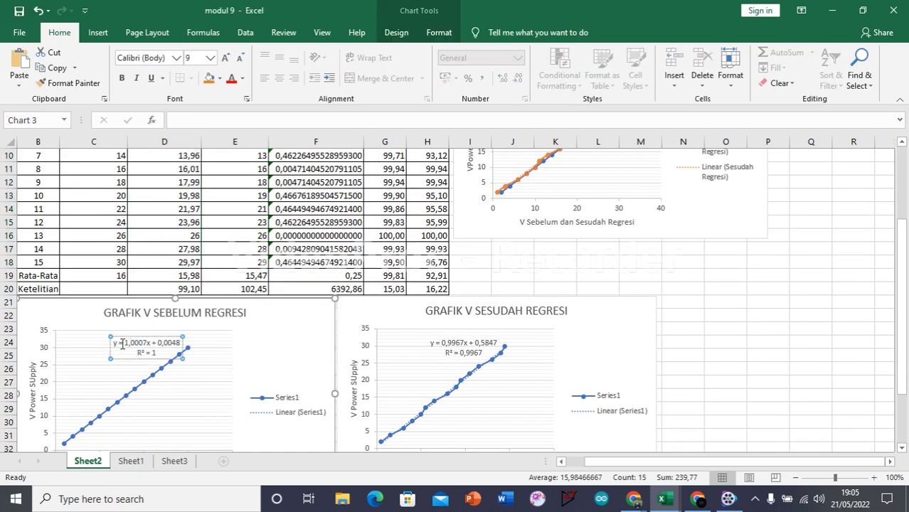
drag(126, 343, 178, 342)
key(ctrl+c)
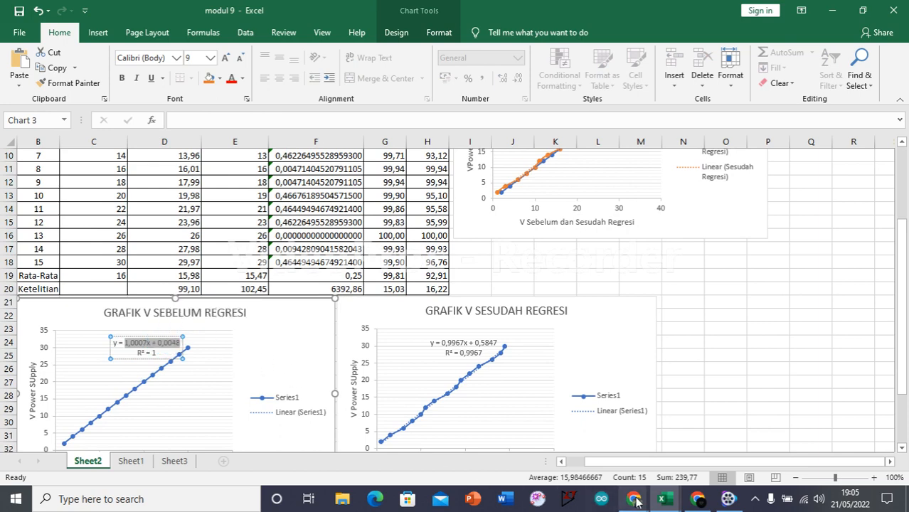
Step: Switch to the Fantabulous Kup circuit in Tinkercad, clear the Serial Monitor output and stop the simulation
mouse_move(634, 499)
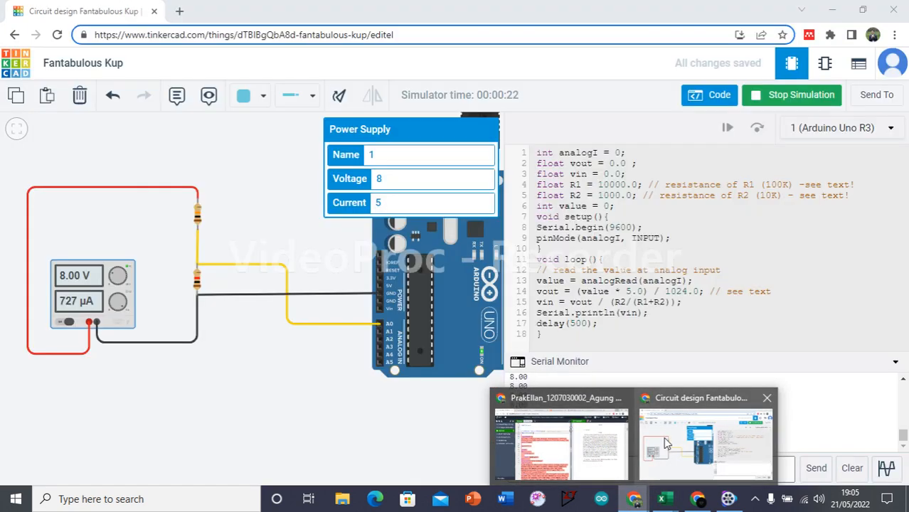
click(667, 443)
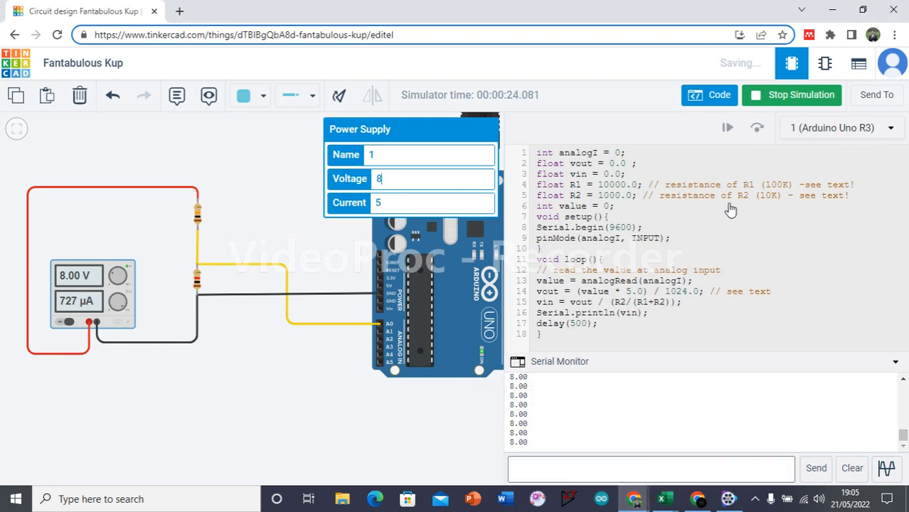
click(853, 468)
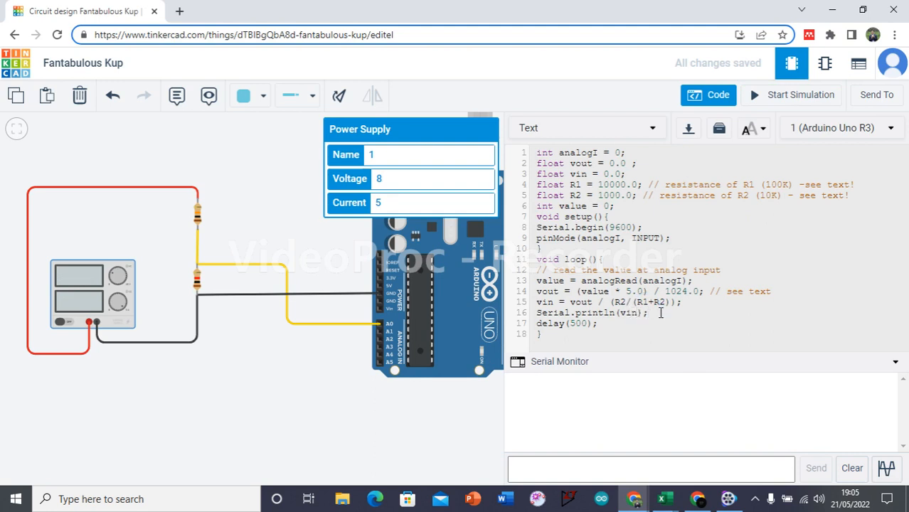
Step: Insert an empty line below the vin calculation and declare int kalibrasi ; on a new line under int value = 0;
drag(647, 313, 543, 313)
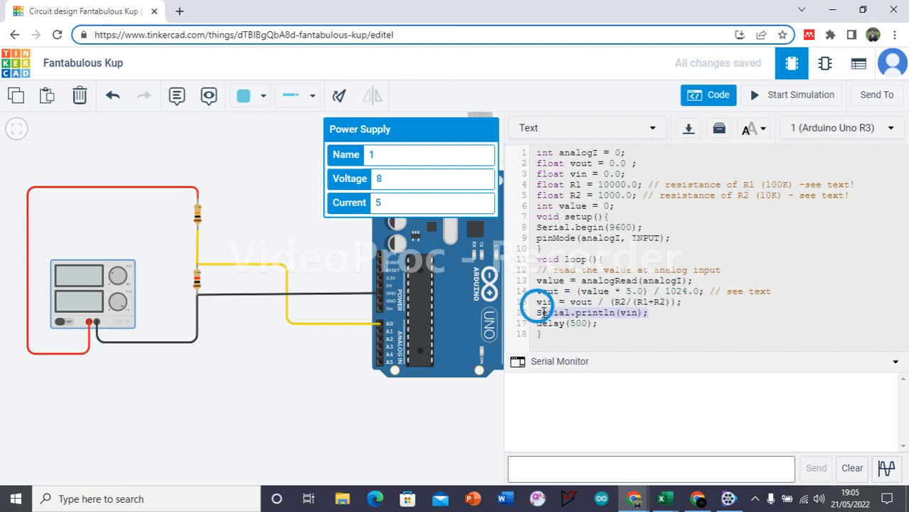
click(681, 304)
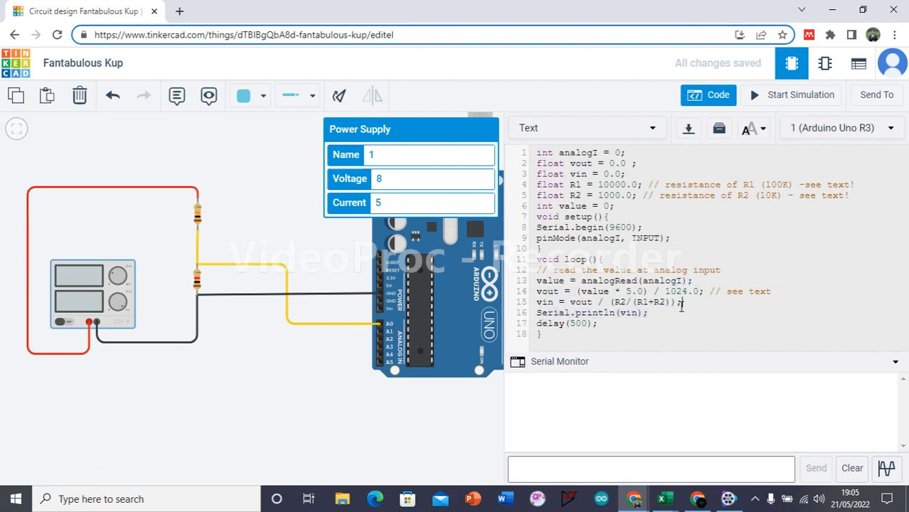
key(Return)
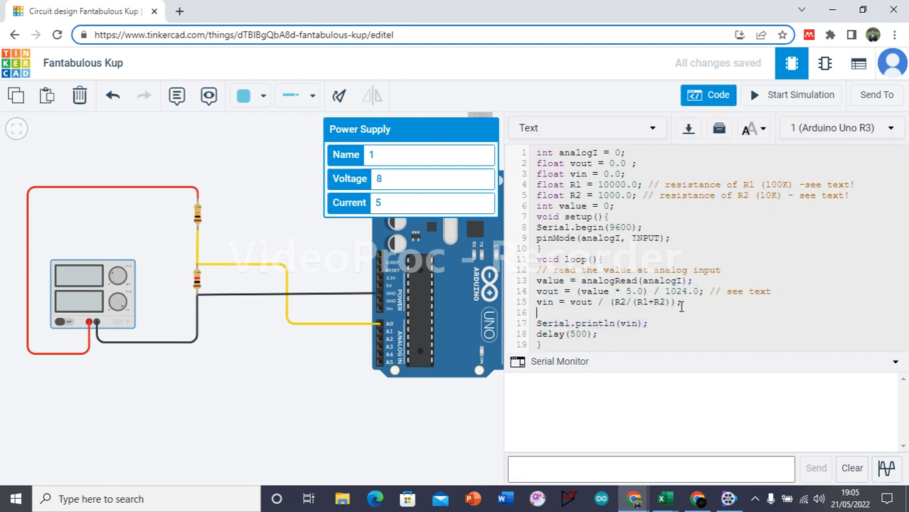
click(613, 206)
key(Return)
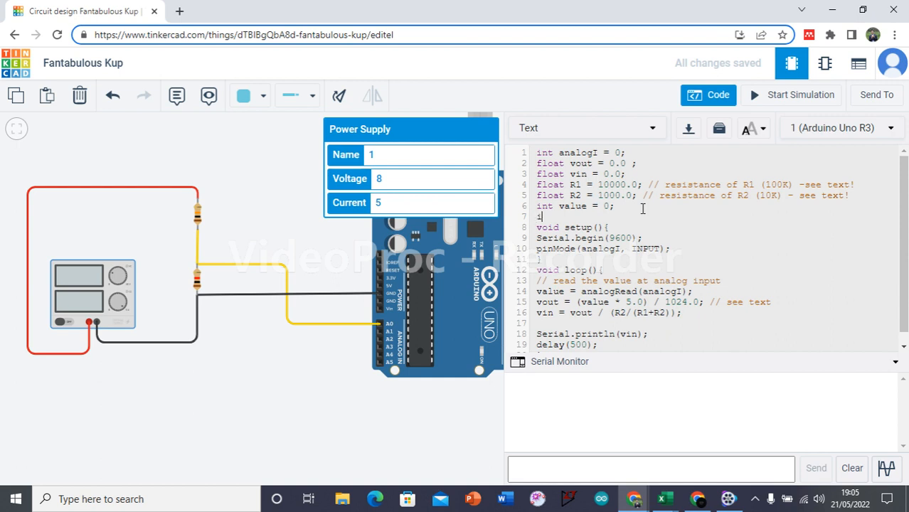
text(int kalibrasi ;)
Step: Start the empty line with kalibrasi =, paste the copied regression expression and change its decimal commas to points: 1.0007x + 0.0048
scroll(660, 264, down, 1)
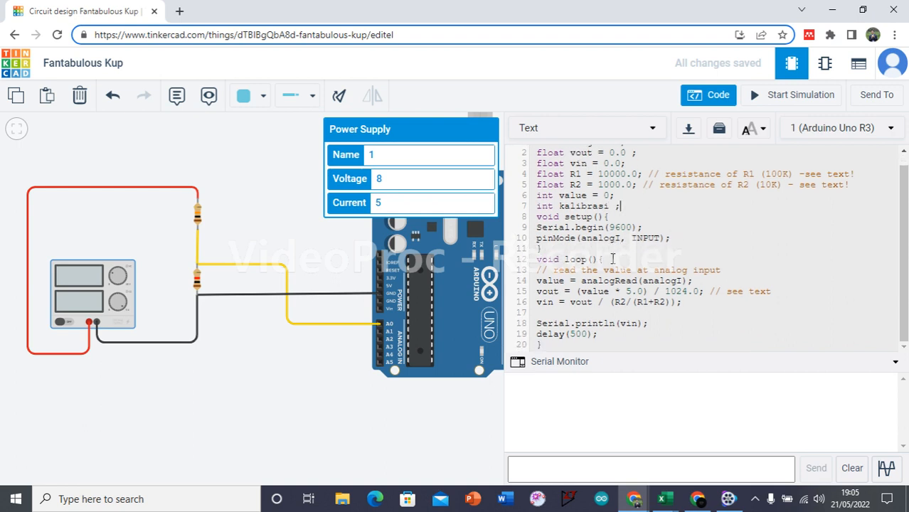
click(607, 313)
text(kalibras)
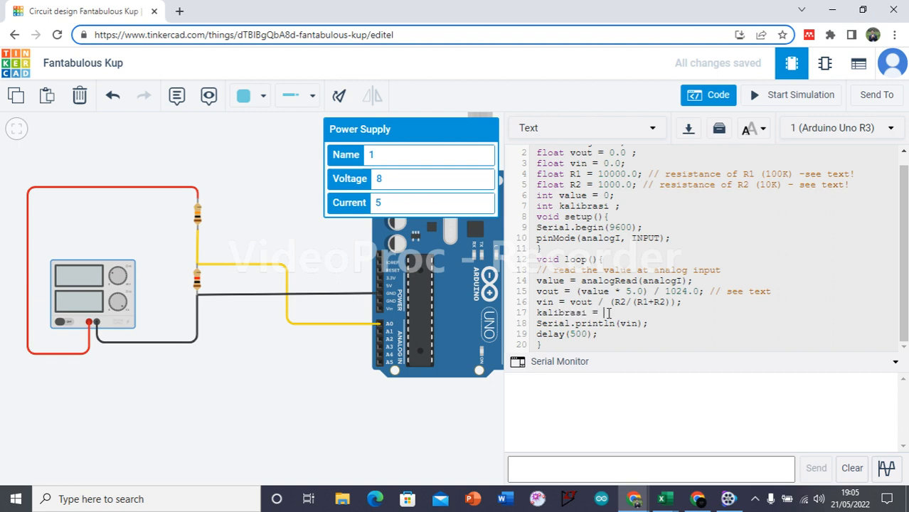
text(i =)
key(ctrl+v)
click(615, 313)
key(BackSpace)
text(.)
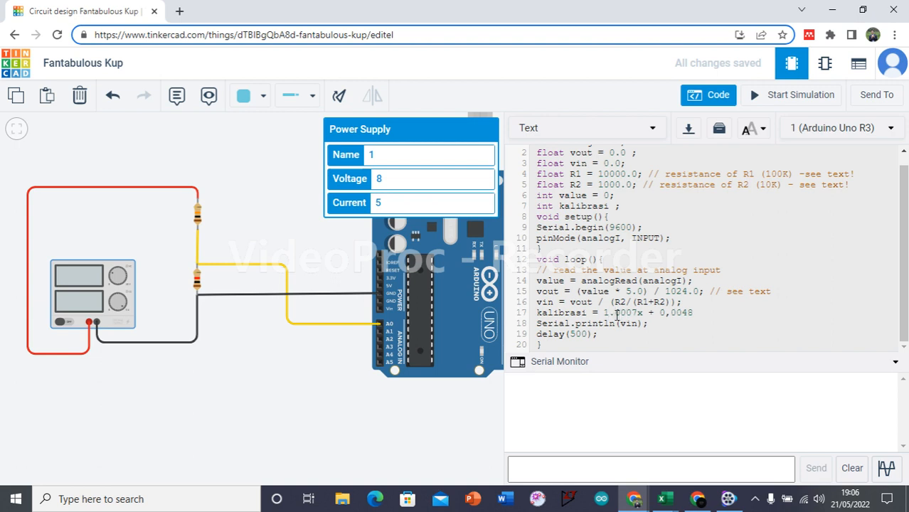
key(BackSpace)
text(.)
Step: Replace x with *vin and bracket the product so the line reads kalibrasi = (1.0007*vin) + 0.0048
drag(642, 312, 636, 311)
text(vin))
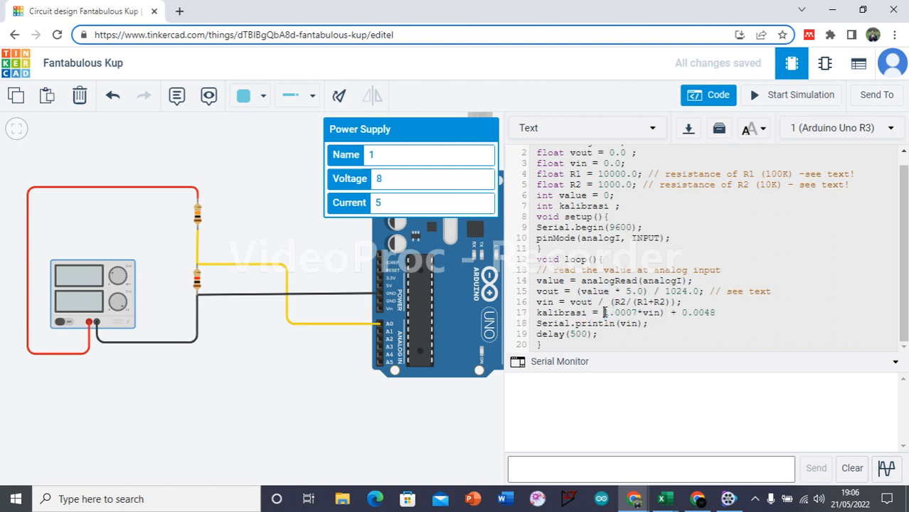
text(()
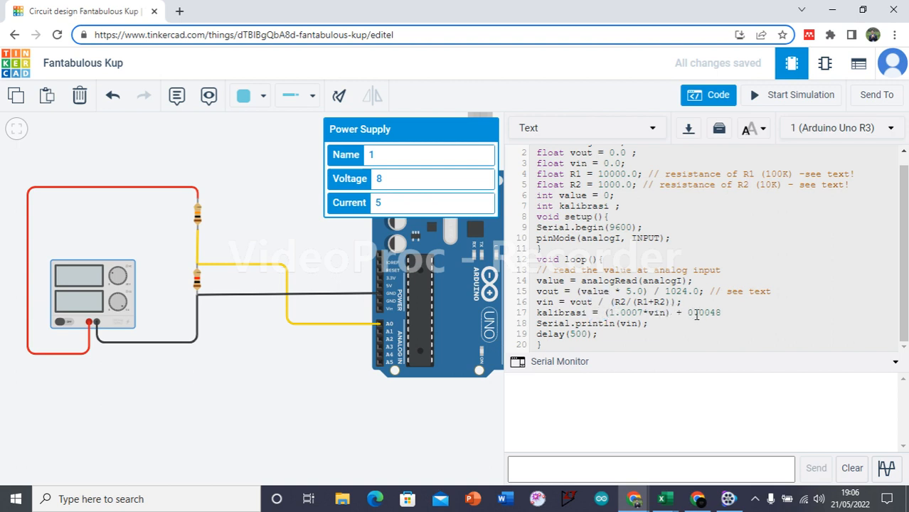
Step: Change the serial output line to Serial.println(kalibrasi);
click(636, 324)
key(BackSpace)
key(BackSpace)
text(kalibrasi)
Step: Try to run the simulation with the calibration code
click(583, 459)
drag(424, 414, 400, 408)
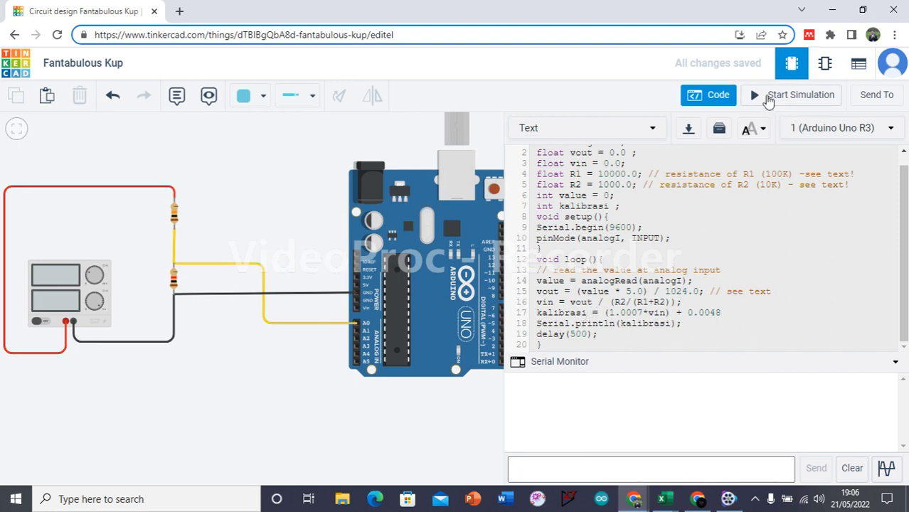
scroll(347, 176, down, 2)
scroll(348, 175, up, 2)
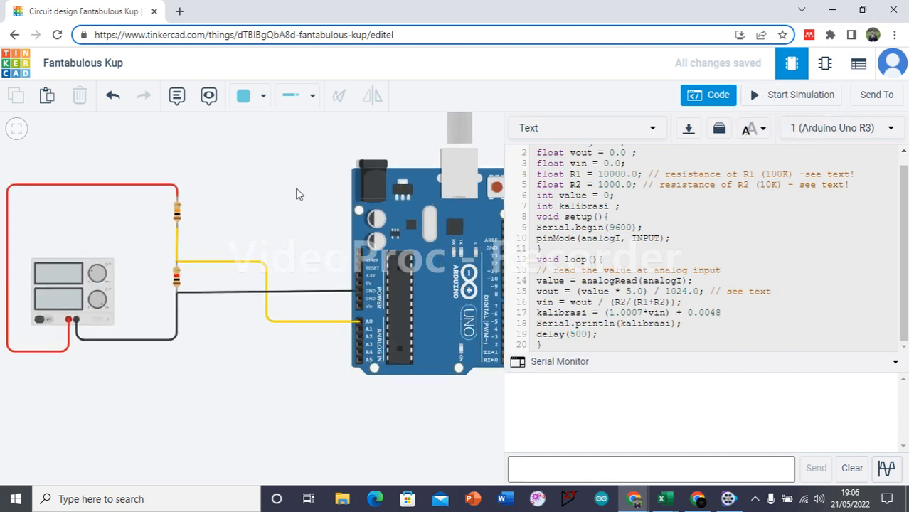
click(196, 355)
drag(196, 356, 227, 364)
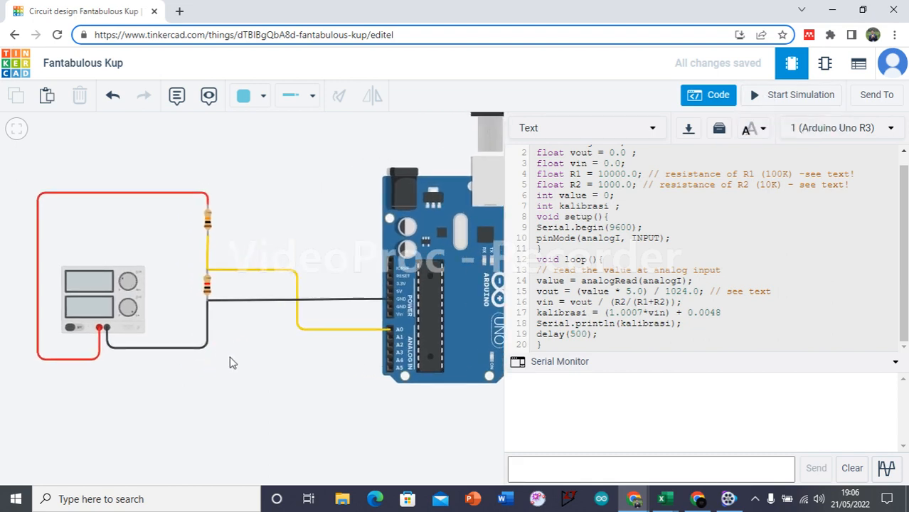
scroll(230, 364, down, 2)
scroll(230, 363, up, 2)
scroll(231, 359, up, 2)
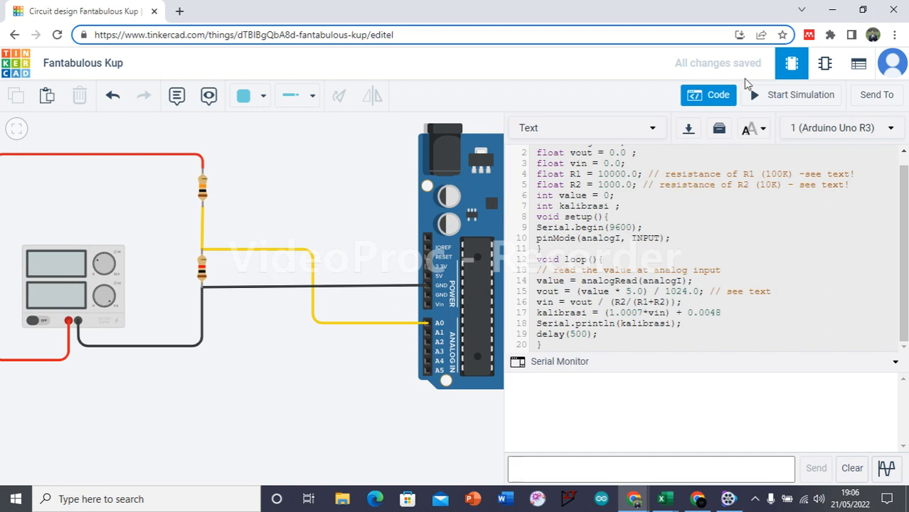
click(754, 99)
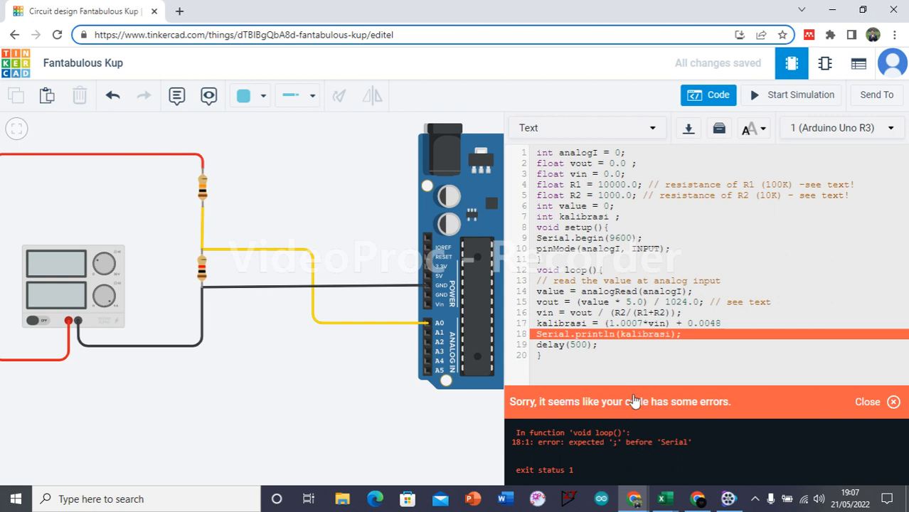
Step: Add the missing semicolon after 0.0048 in the kalibrasi line and run the simulation with the Serial Monitor open
click(723, 322)
click(755, 94)
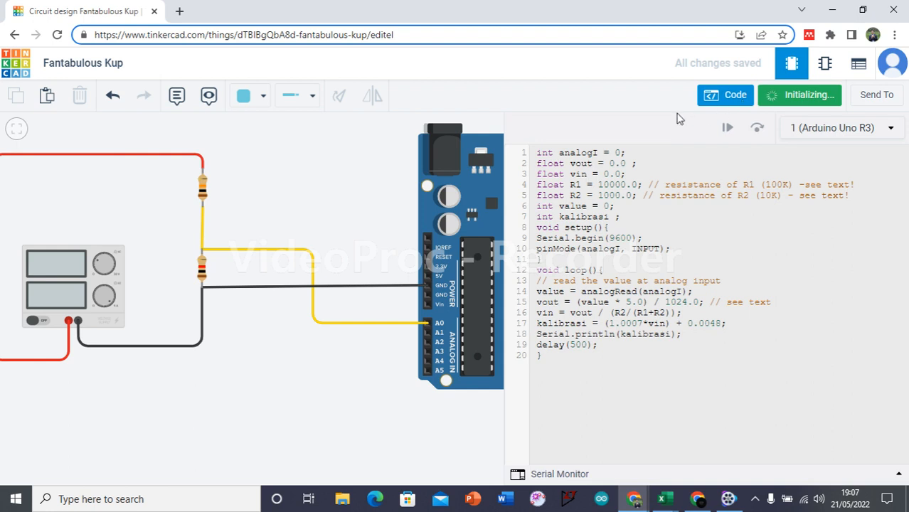
drag(290, 209, 230, 215)
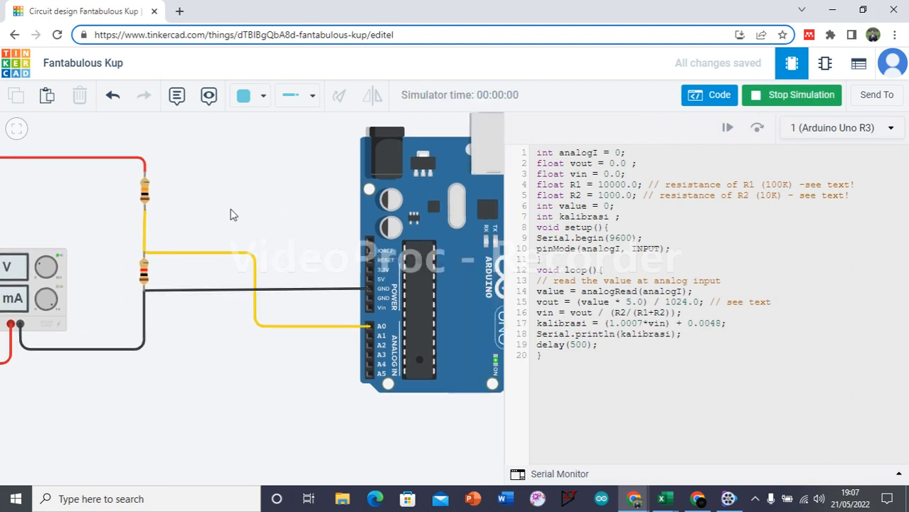
scroll(28, 317, down, 5)
drag(89, 335, 298, 337)
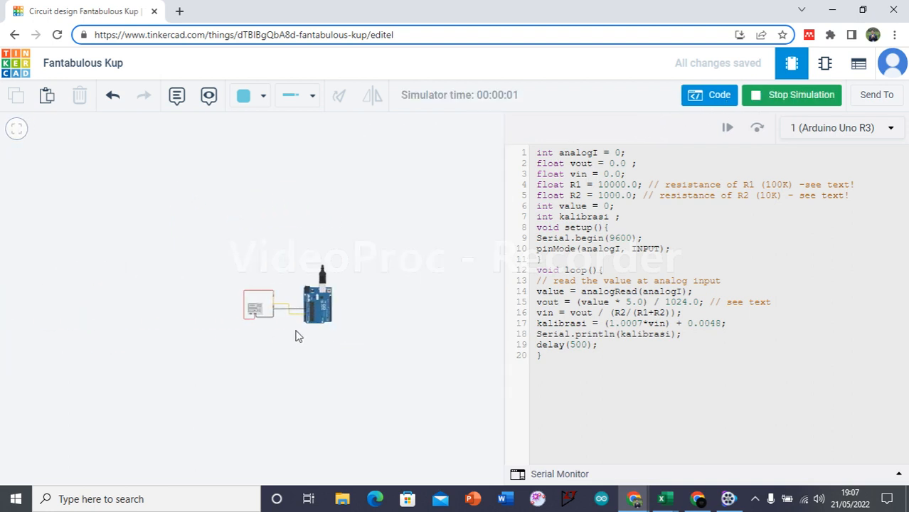
scroll(270, 339, up, 5)
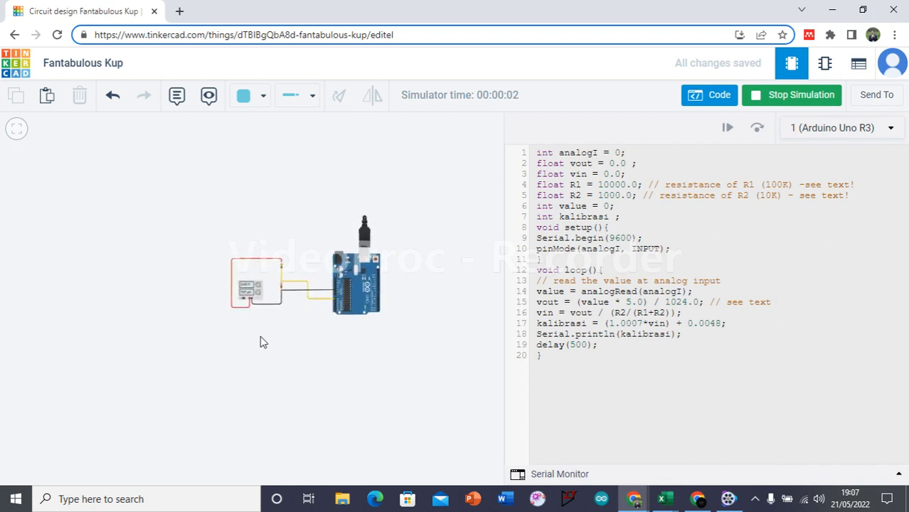
click(567, 470)
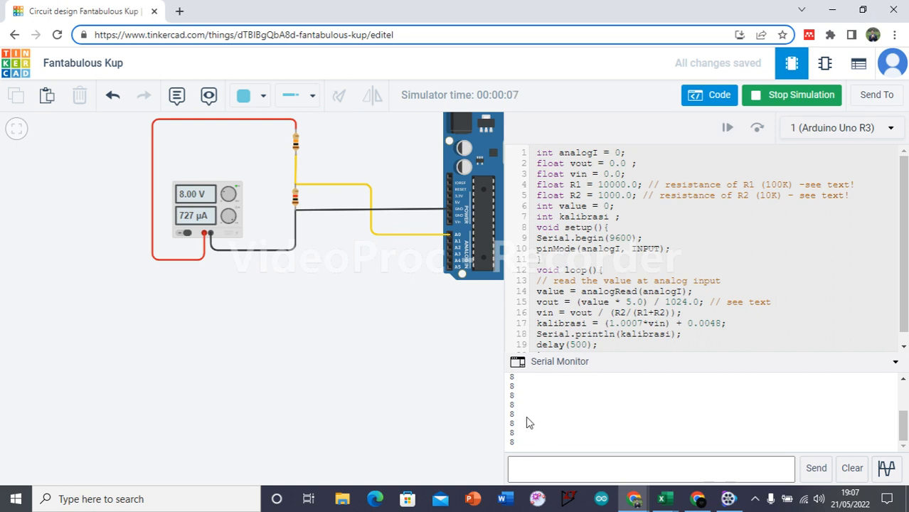
Step: Set the power supply's voltage to 2 V to test the calibrated reading
scroll(566, 174, down, 1)
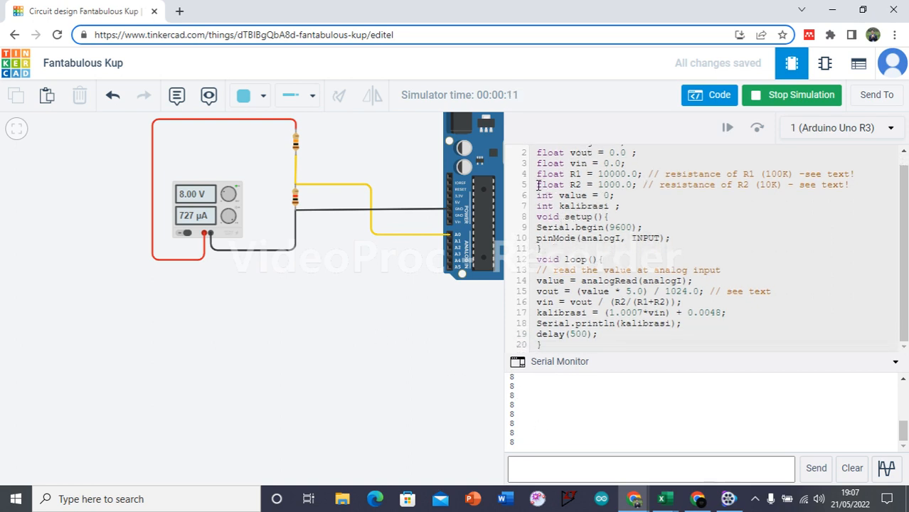
click(555, 181)
click(582, 340)
scroll(288, 263, up, 3)
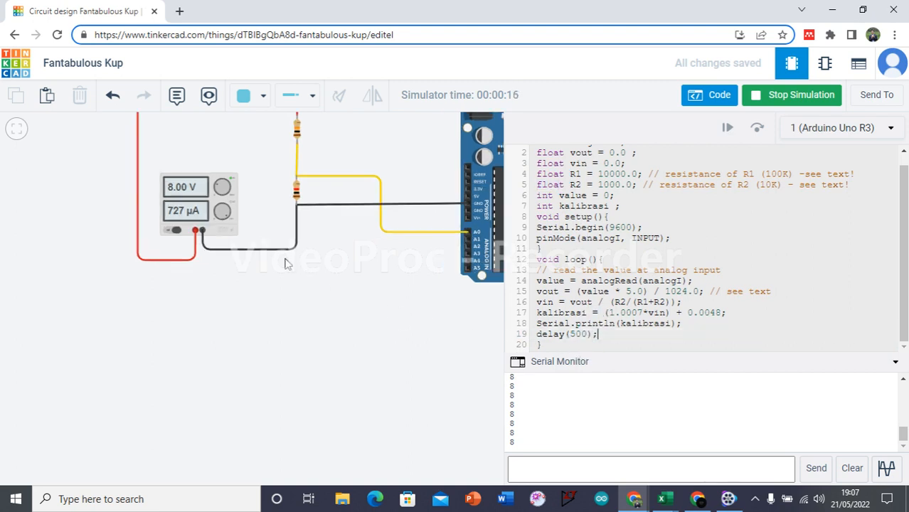
click(277, 266)
drag(278, 266, 266, 318)
click(149, 238)
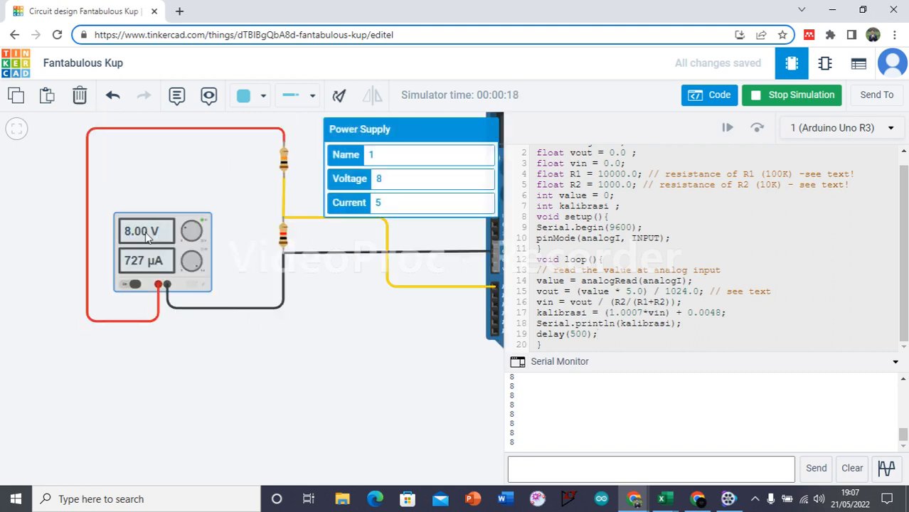
click(395, 180)
text(2)
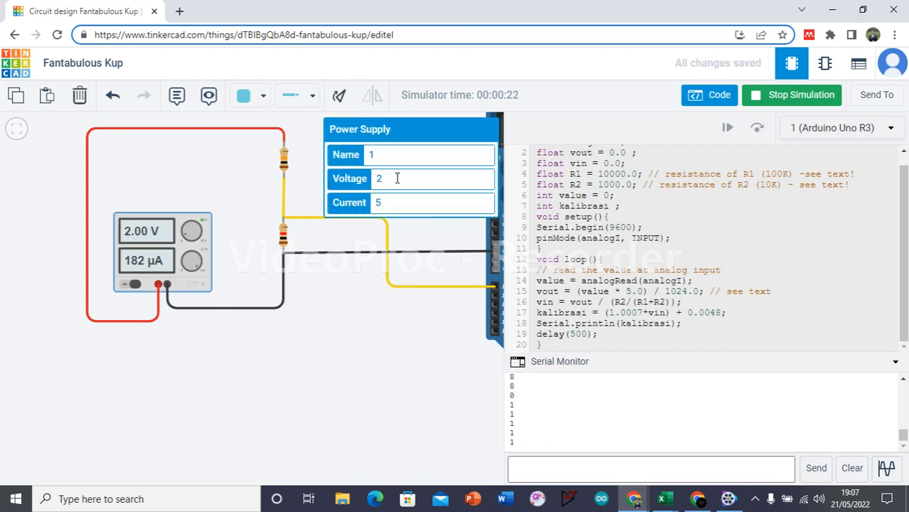
Step: Step the power supply's voltage through 4, 6, 8 and 10 V while the simulation runs
text(4)
text(6)
key(BackSpace)
text(8)
key(BackSpace)
text(10)
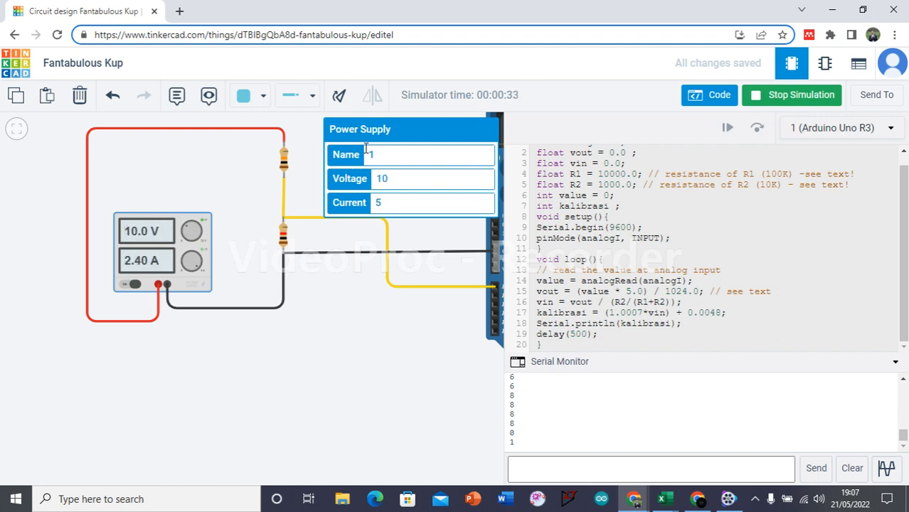
Step: Test the power supply at 12 V and 30 V in the running simulation
text(1)
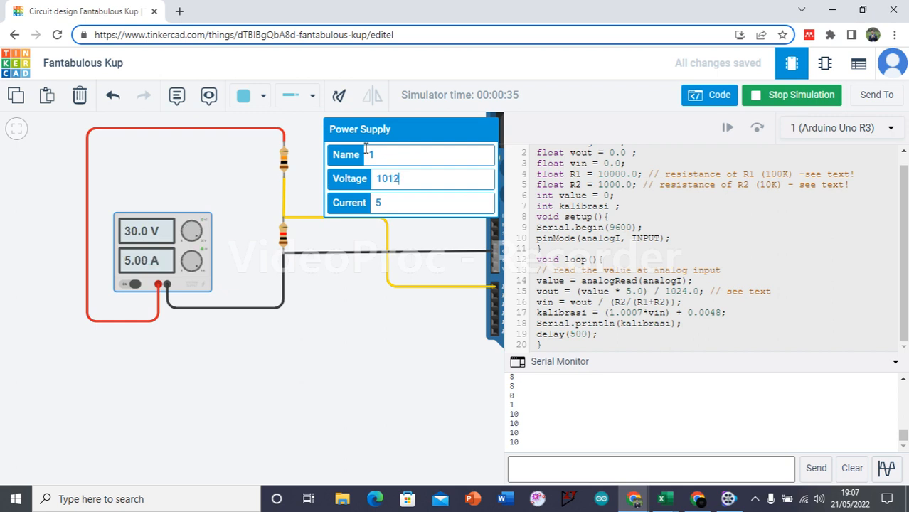
key(BackSpace)
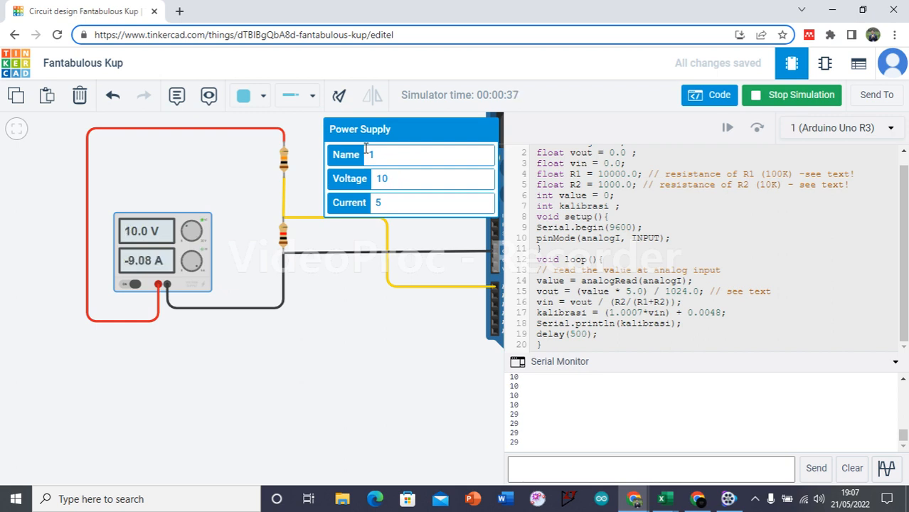
text(2)
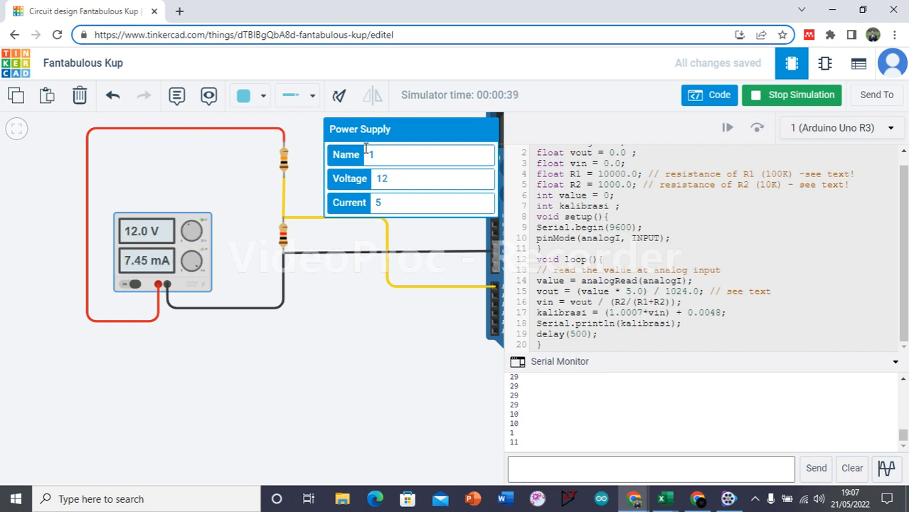
key(BackSpace)
key(BackSpace)
text(30)
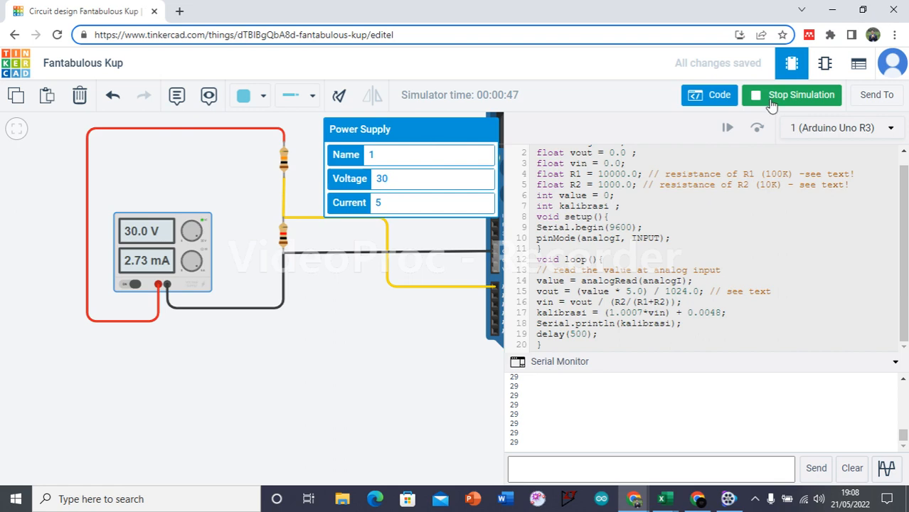
Step: Switch to the modul 9 workbook in Excel and review the Setelah Regresi readings in E4:E18
key(alt+Tab)
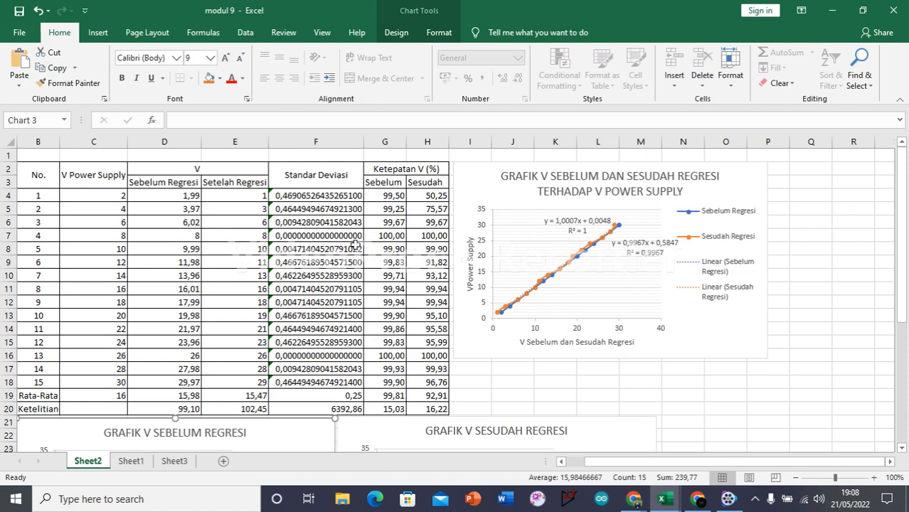
drag(256, 196, 256, 382)
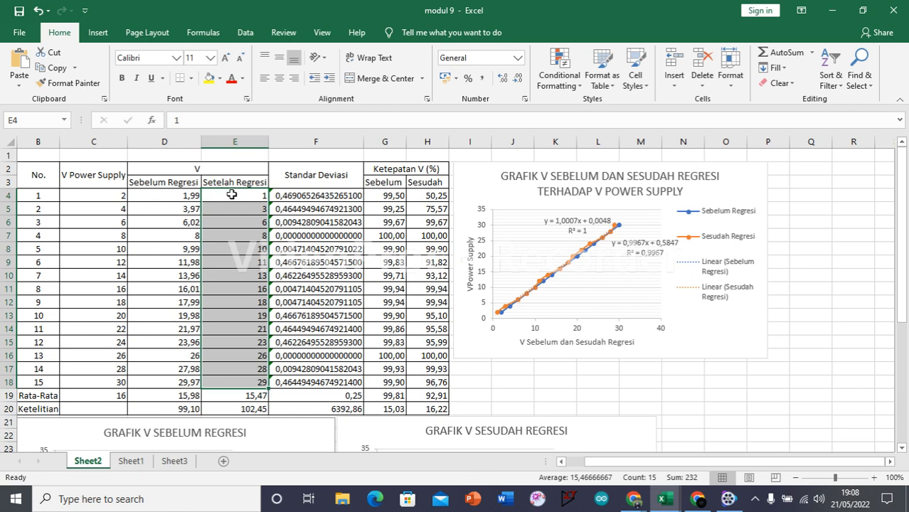
scroll(242, 302, down, 1)
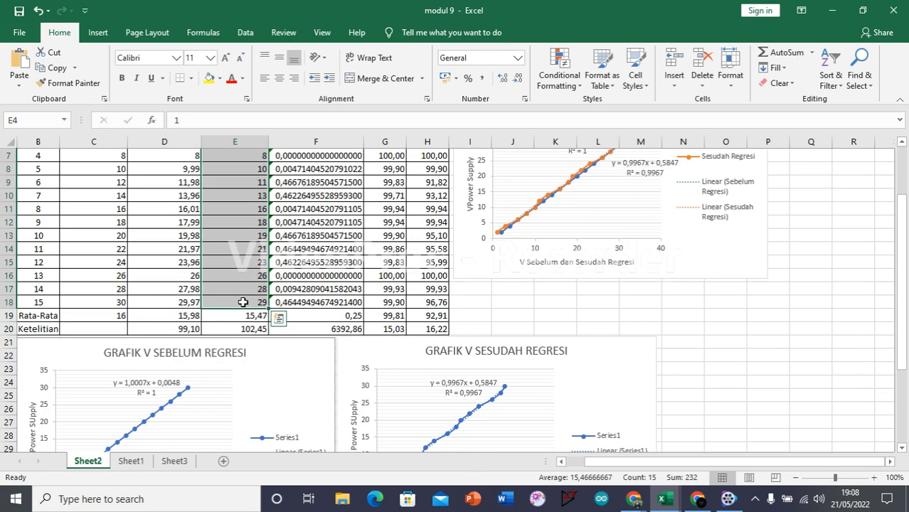
click(238, 302)
click(243, 289)
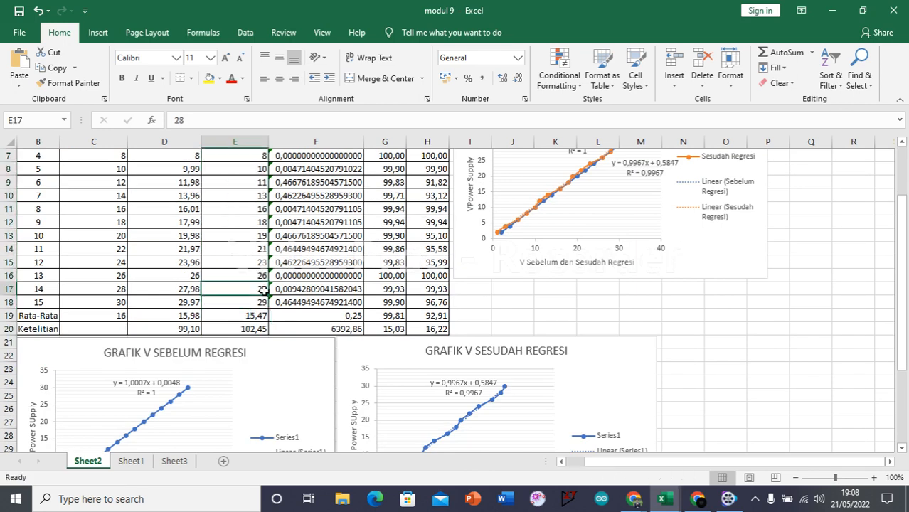
click(246, 298)
scroll(245, 299, up, 2)
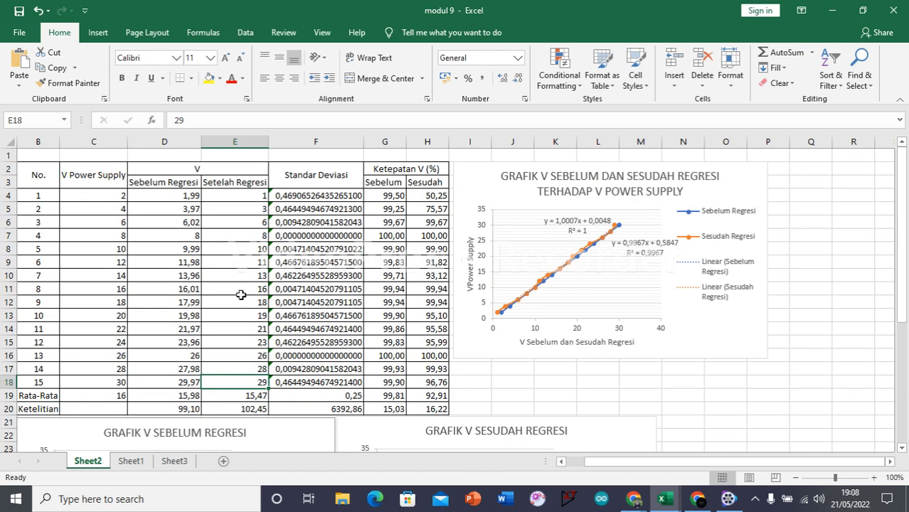
Step: Compare the Setelah Regresi readings in E4:E18 with the Sebelum Regresi readings in D4:D18 and view the two charts below the table
drag(246, 199, 250, 382)
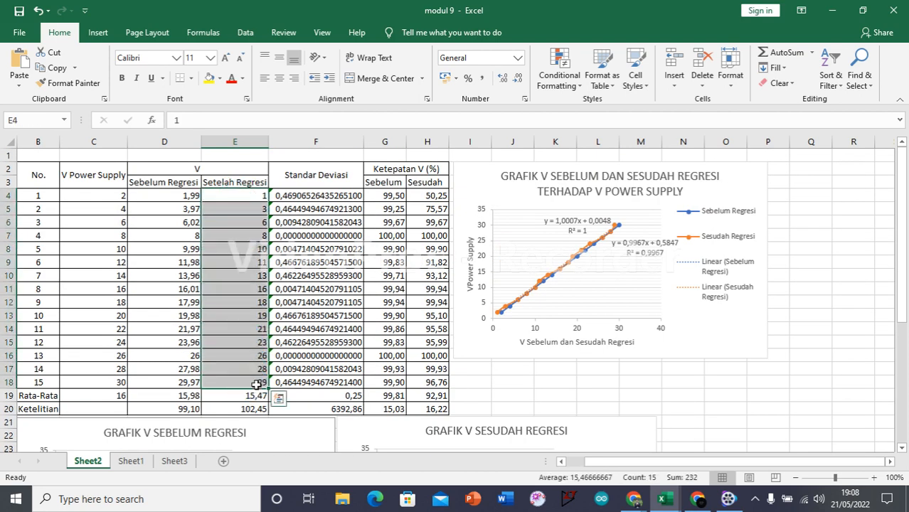
drag(161, 199, 182, 379)
scroll(242, 320, down, 6)
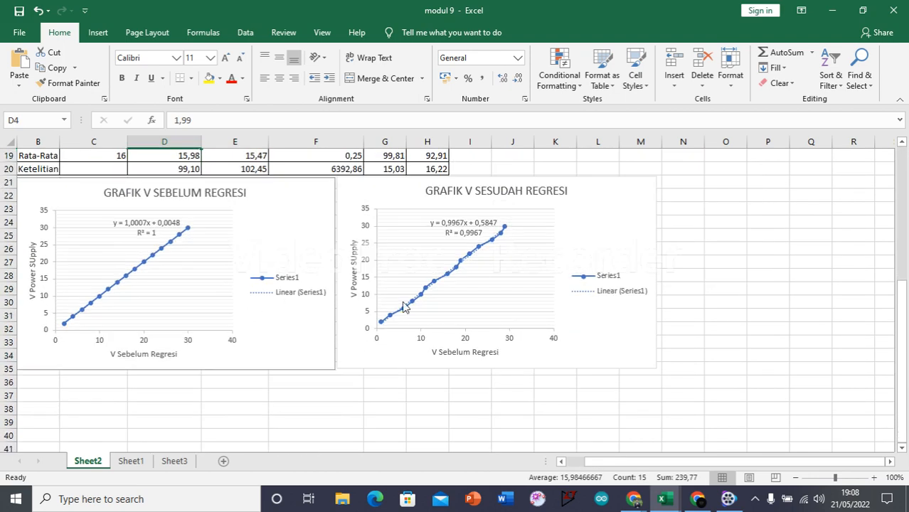
Step: Change the horizontal axis title of the GRAFIK V SESUDAH REGRESI chart to "V Sesudah Regresi" and close the axis title formatting options
click(583, 250)
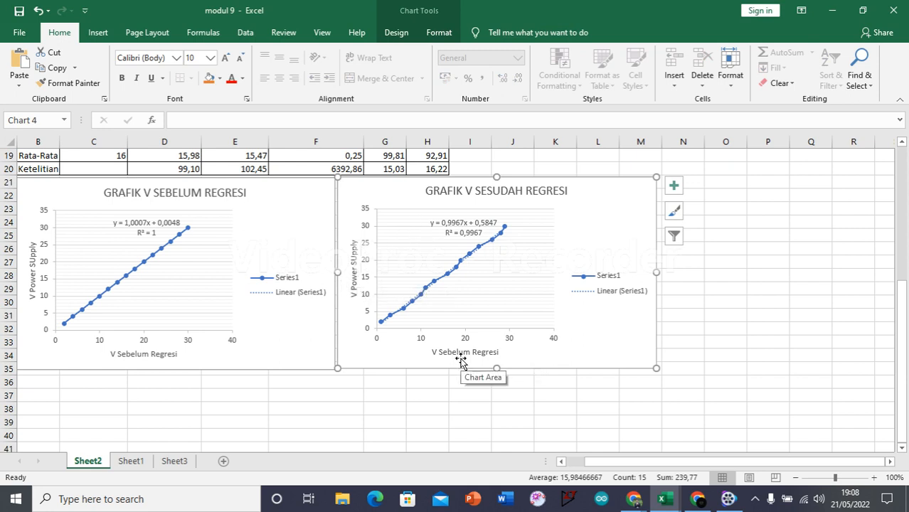
scroll(462, 363, up, 1)
scroll(463, 365, up, 1)
click(454, 391)
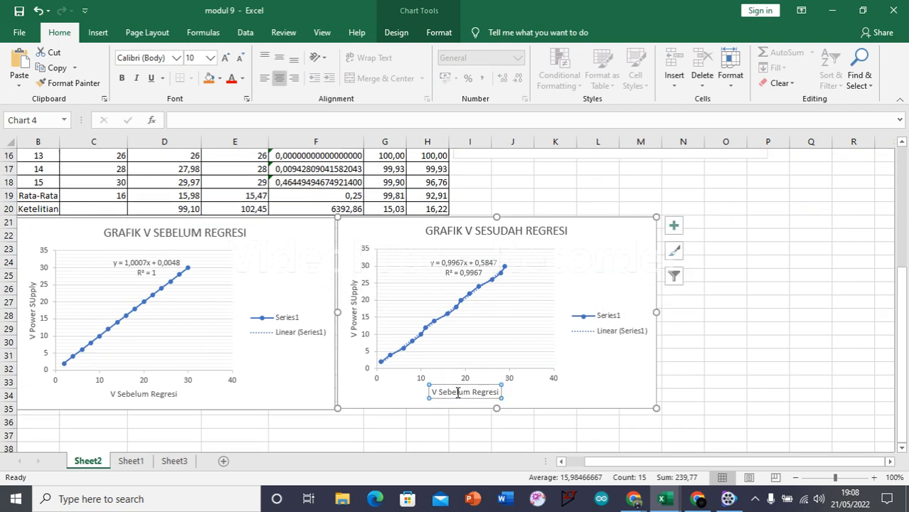
click(485, 392)
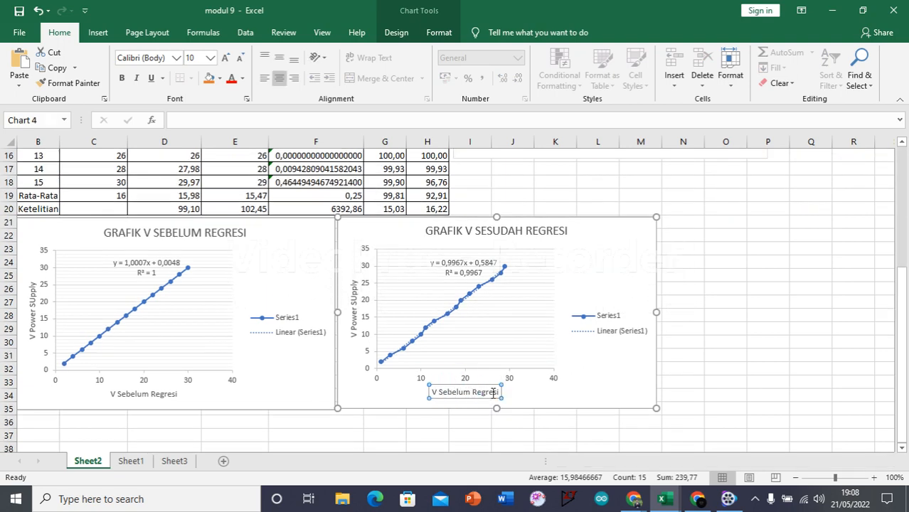
double_click(494, 392)
click(469, 390)
key(BackSpace)
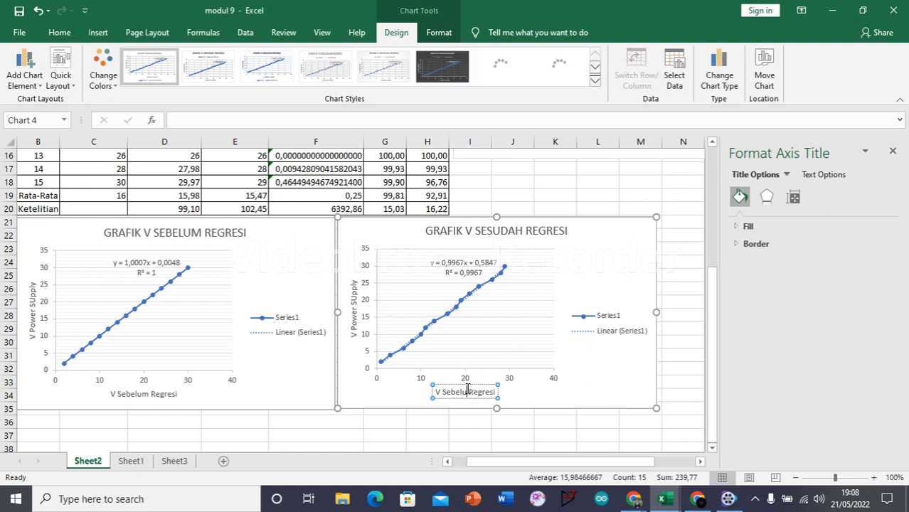
key(BackSpace)
key(BackSpace)
key(BackSpace)
key(BackSpace)
text(suda)
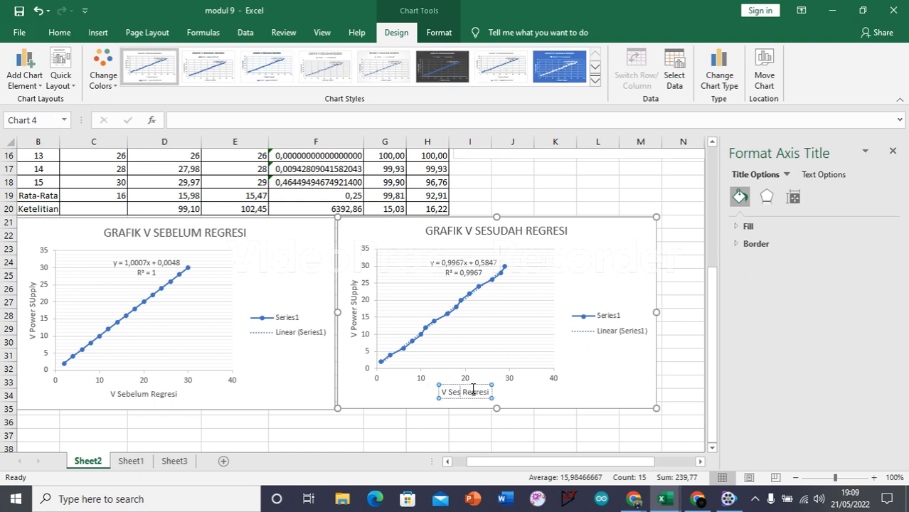
text(h)
click(545, 422)
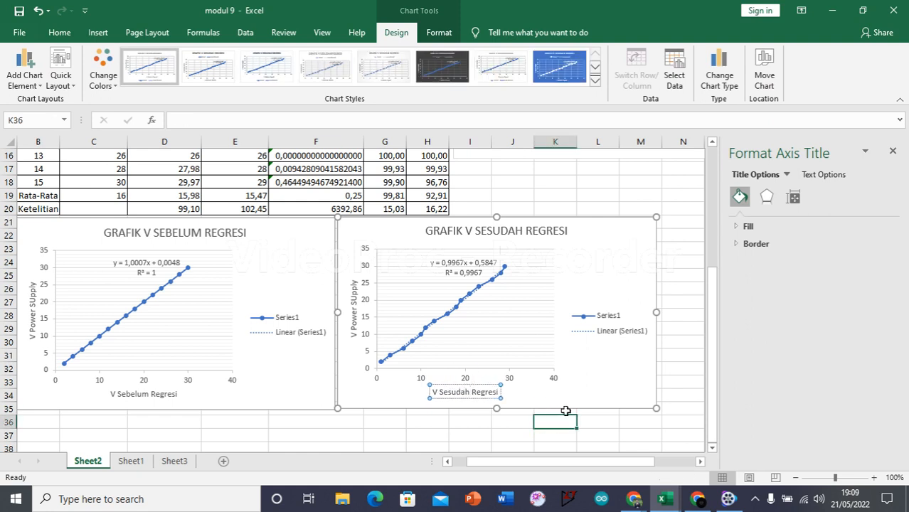
click(893, 150)
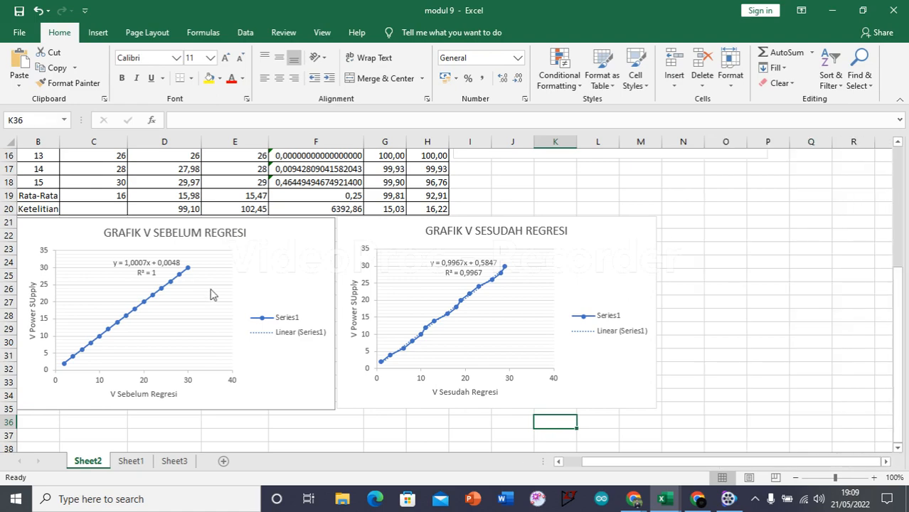
Step: Review the Rata-Rata average formulas for V Power Supply, Sebelum Regresi and Setelah Regresi in C19:E19
scroll(184, 263, up, 5)
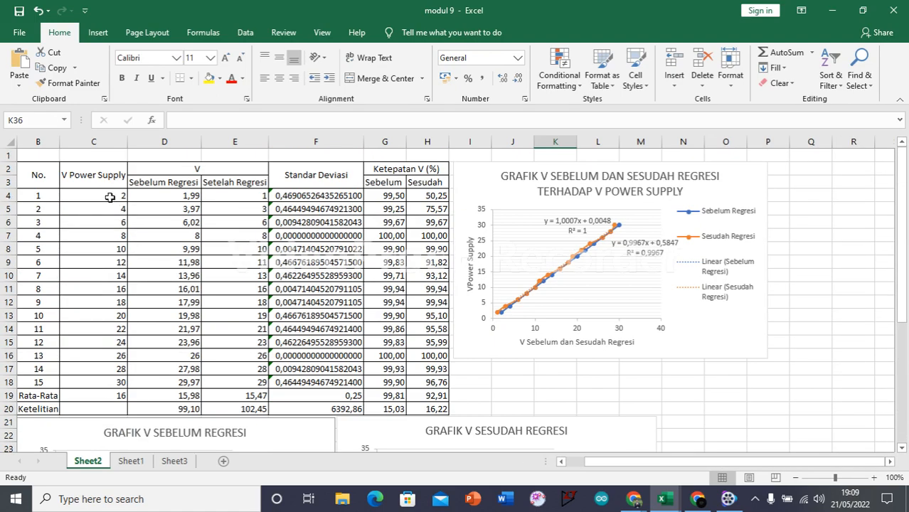
scroll(244, 233, down, 2)
scroll(377, 257, down, 4)
scroll(229, 241, up, 6)
click(103, 395)
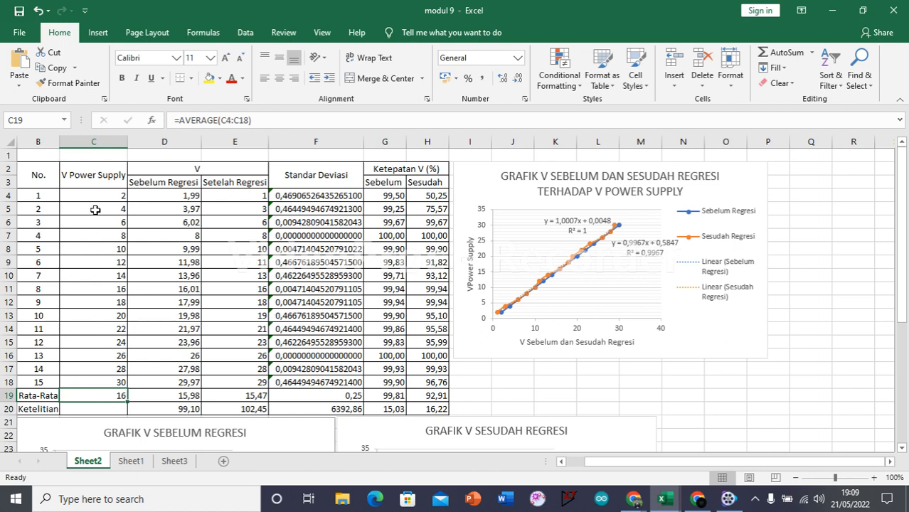
click(180, 399)
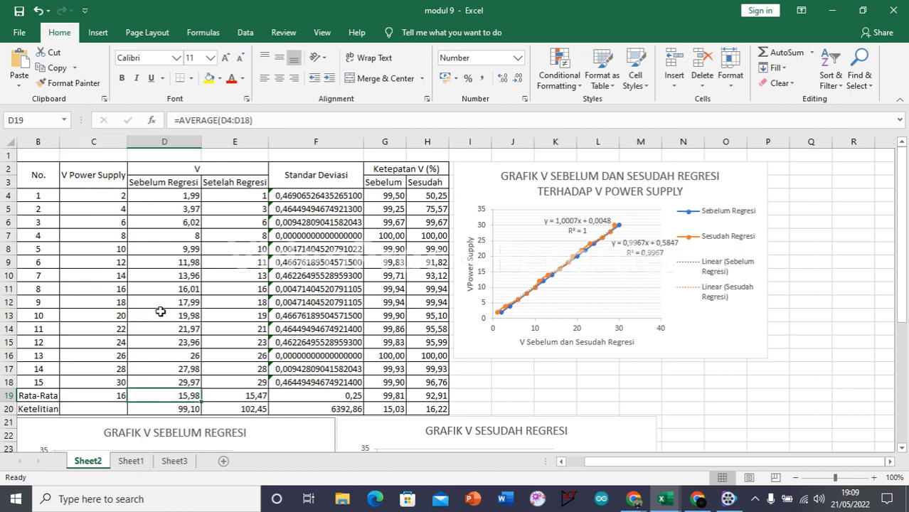
click(238, 397)
Step: Examine the Ketelitian formulas in D20 and E20 and the average cells they reference
click(174, 412)
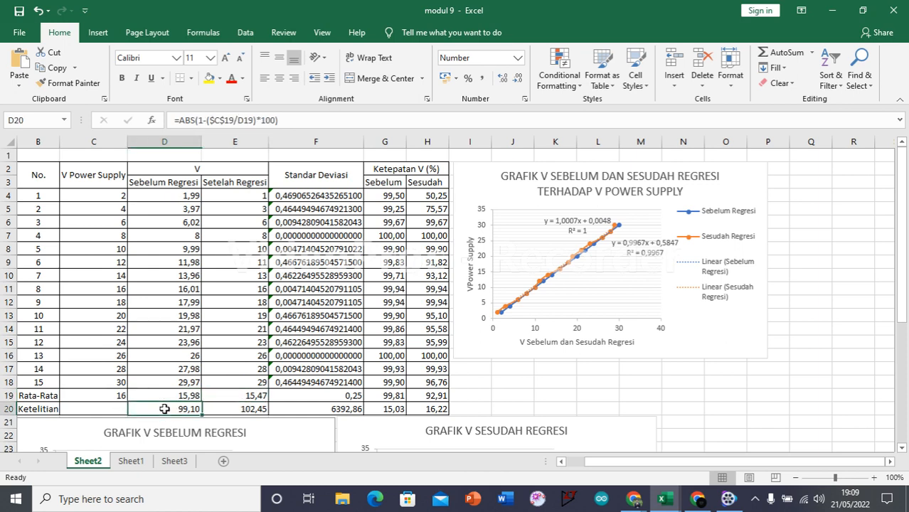
click(112, 409)
click(142, 405)
click(118, 407)
click(152, 403)
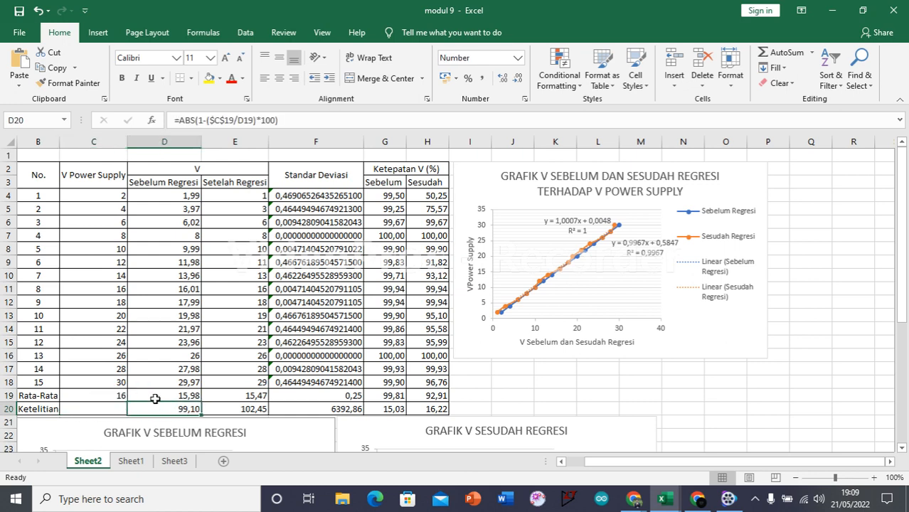
click(181, 121)
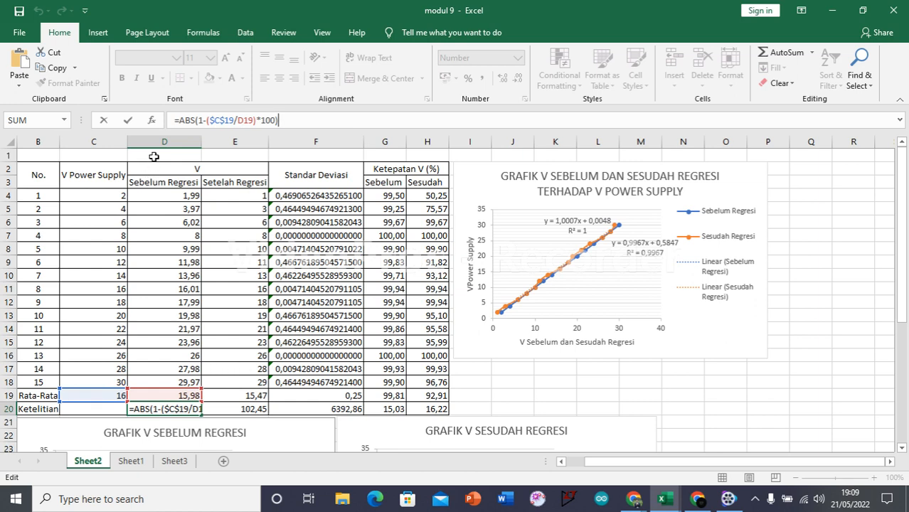
key(Return)
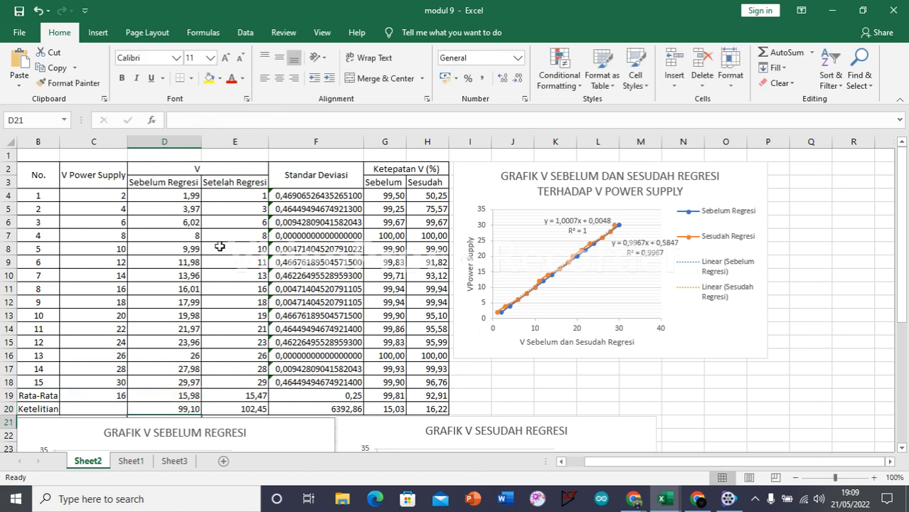
click(242, 407)
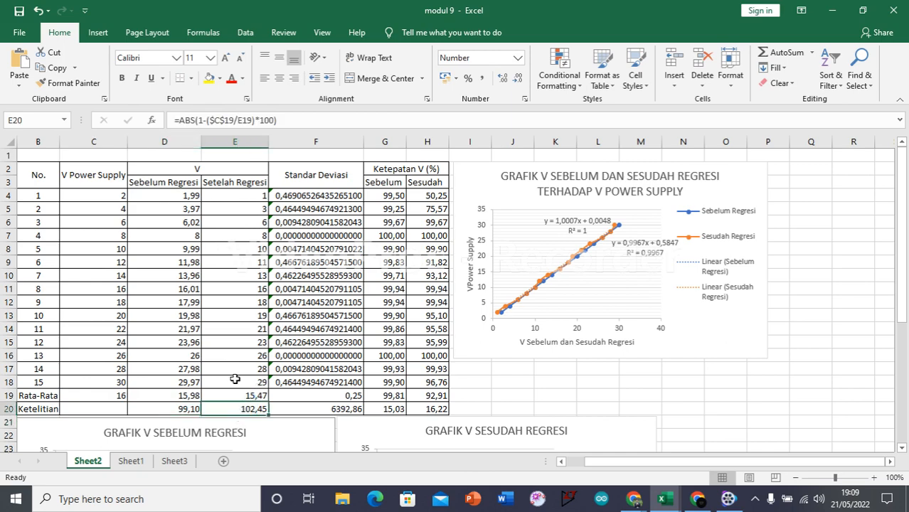
scroll(175, 337, down, 1)
scroll(196, 328, up, 1)
click(230, 119)
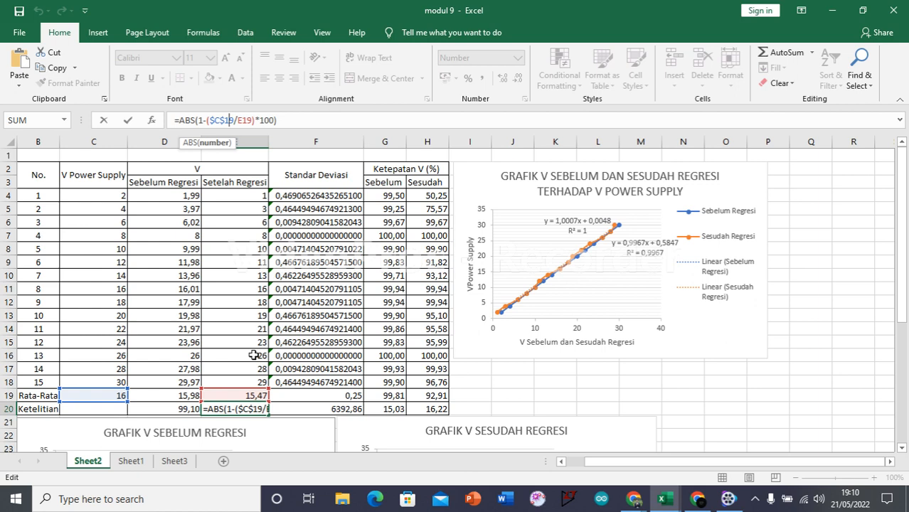
key(Return)
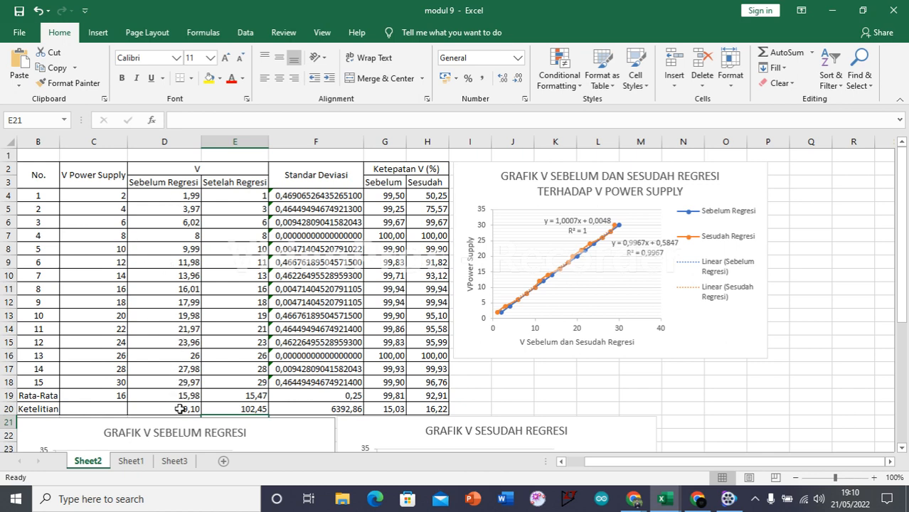
Step: Inspect the Standar Deviasi formula in F4 and check the results in F16, F7 and F17
click(337, 195)
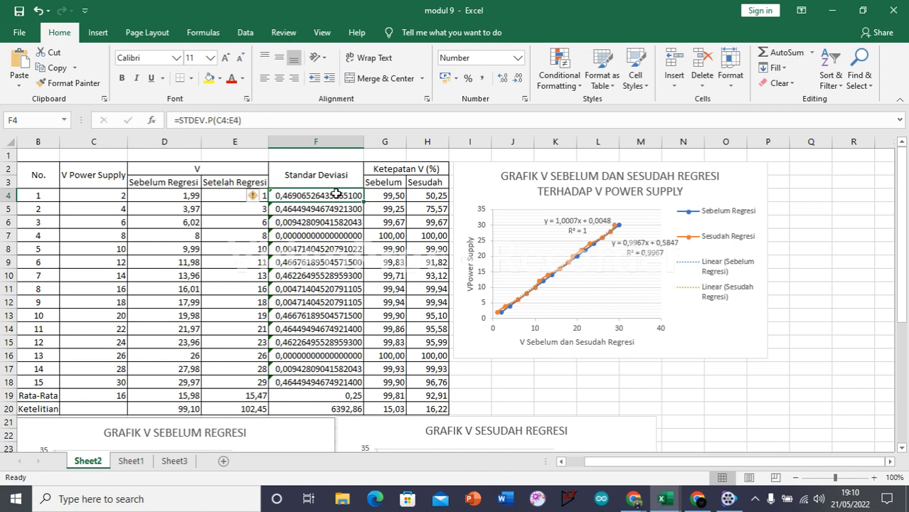
click(214, 119)
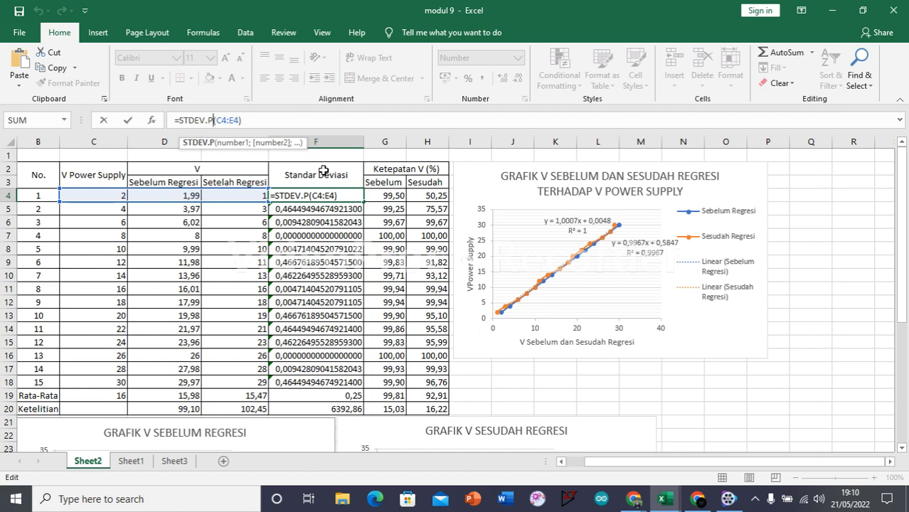
key(Return)
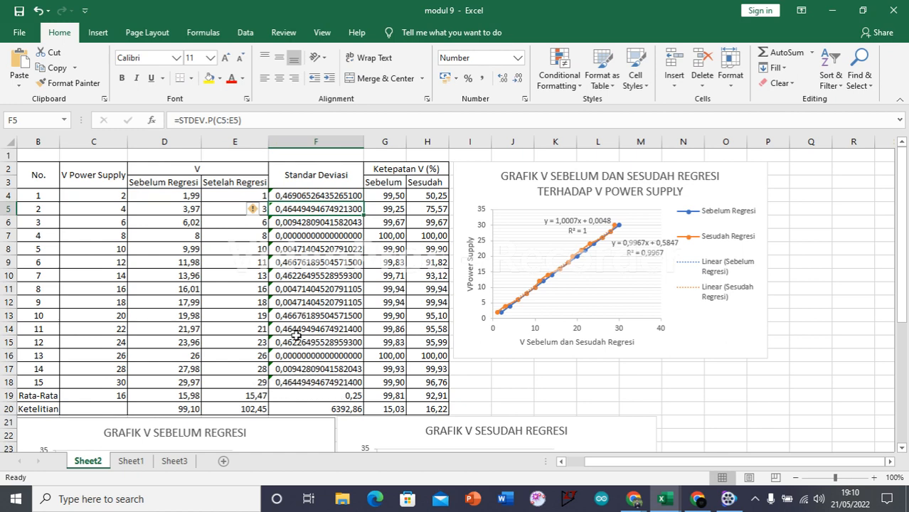
click(295, 357)
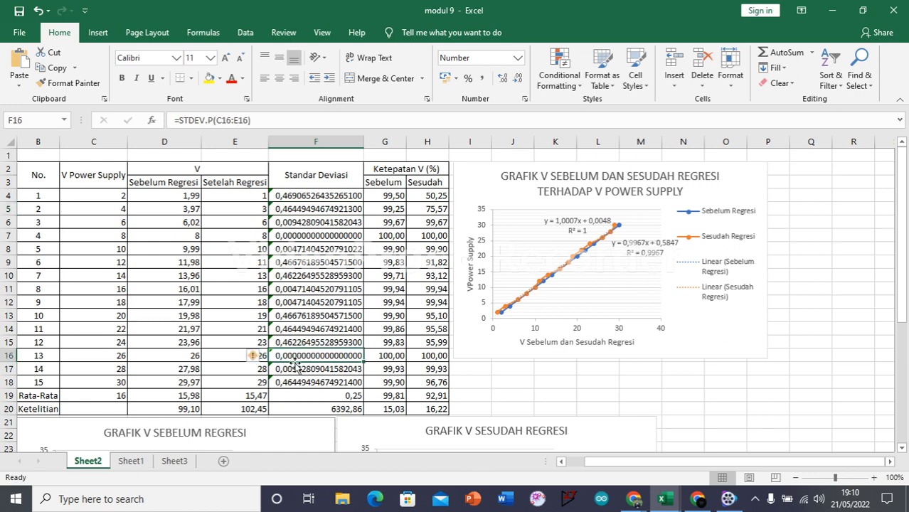
click(300, 240)
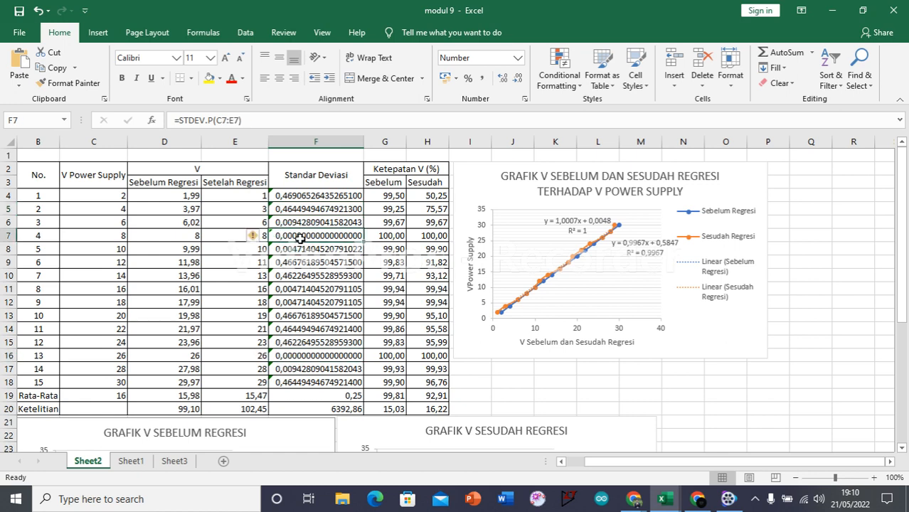
click(301, 366)
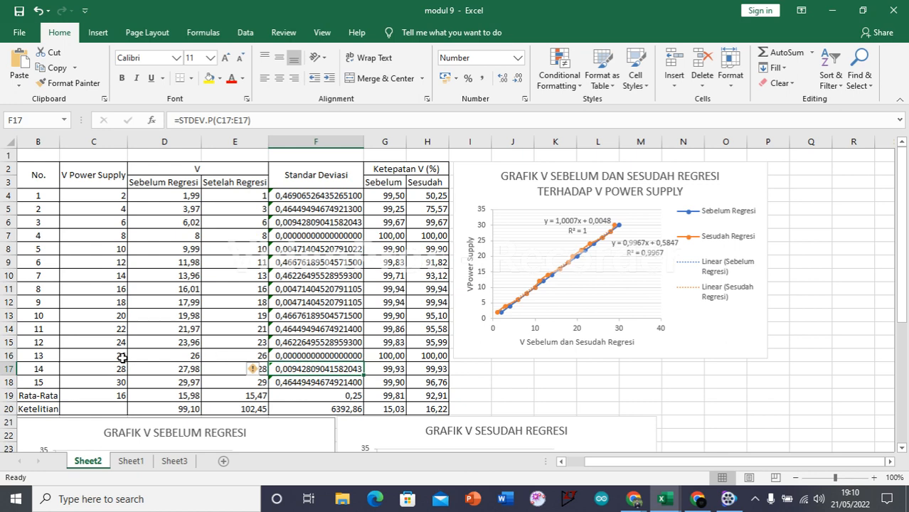
Step: Compare the voltage readings in C16:E16 and C7:E7 with the standard deviations of their rows
click(227, 355)
click(124, 356)
drag(124, 356, 228, 352)
drag(110, 235, 219, 229)
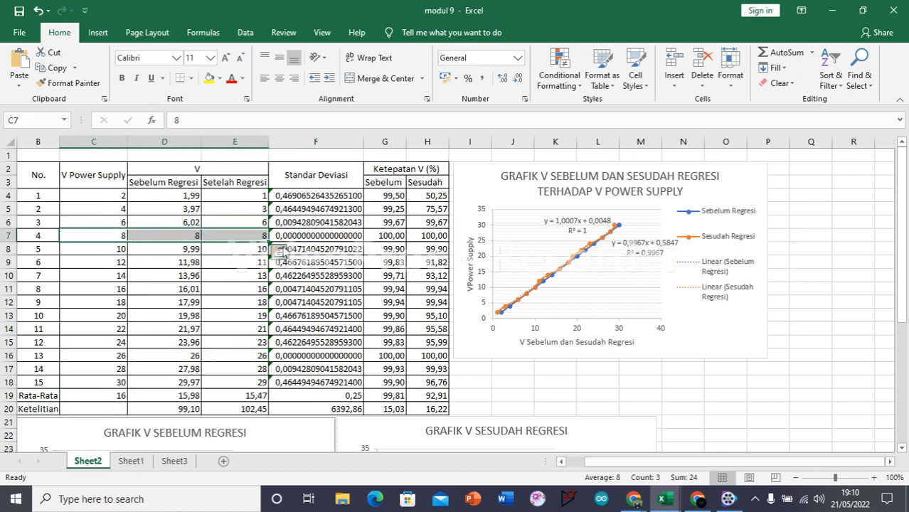
click(308, 237)
click(386, 195)
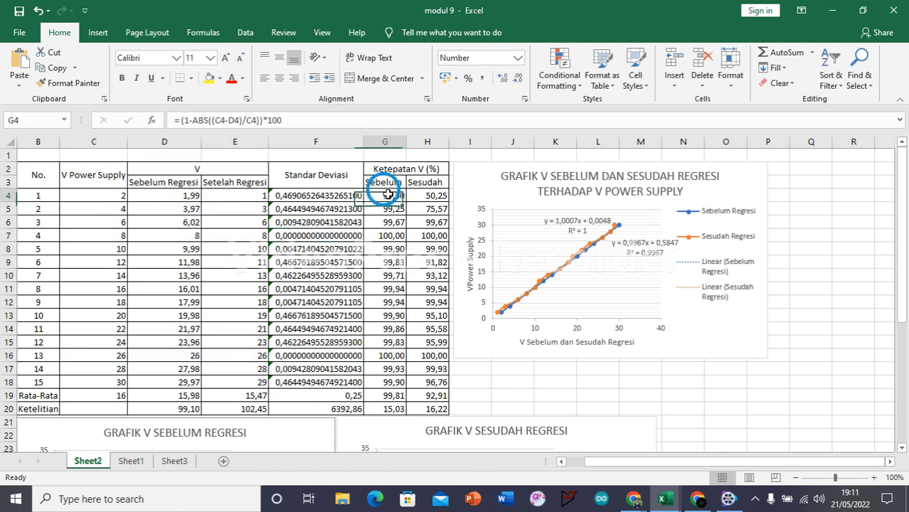
click(224, 234)
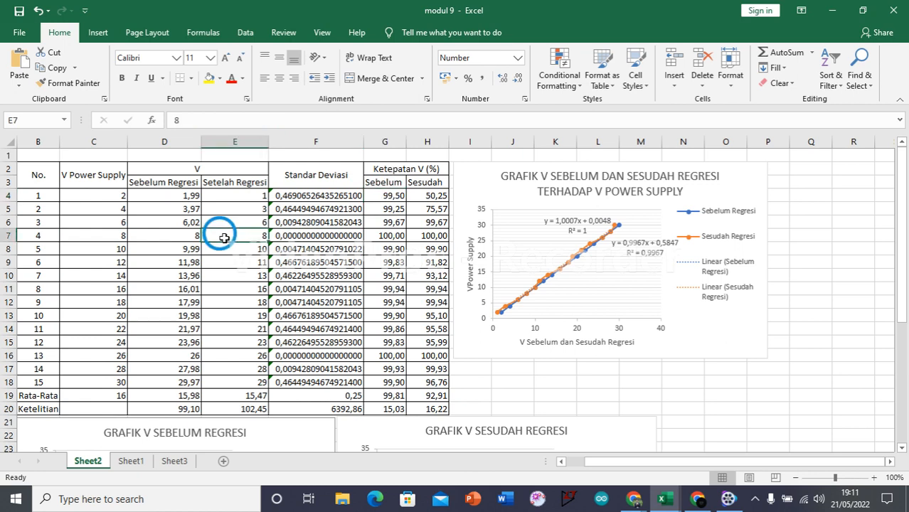
drag(225, 235, 206, 233)
click(88, 237)
click(171, 244)
click(177, 235)
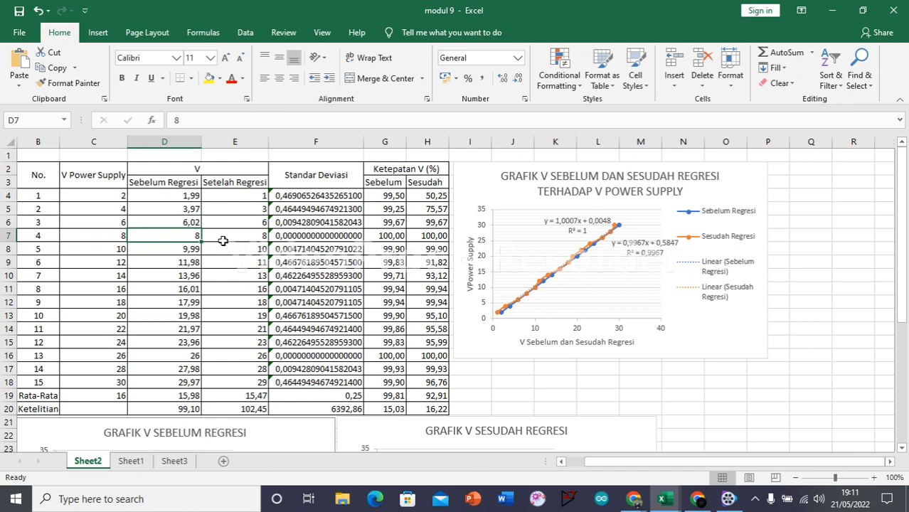
click(283, 235)
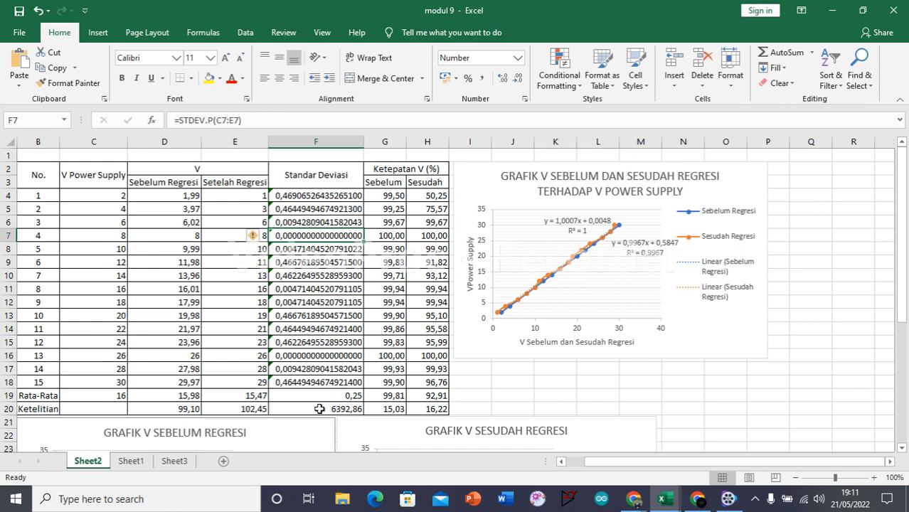
Step: Examine the Ketepatan V (%) formulas in G4 and H4 against the row's voltage readings, and view the summary rows
click(401, 169)
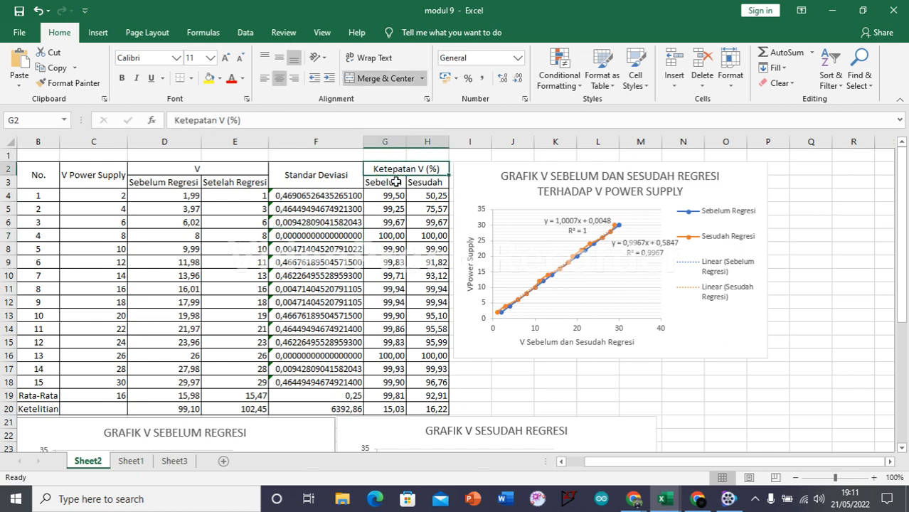
click(388, 195)
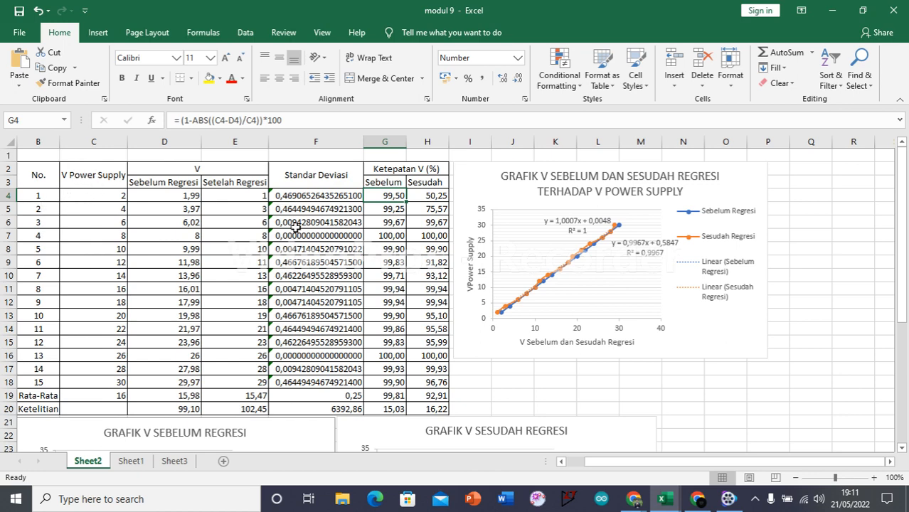
click(224, 199)
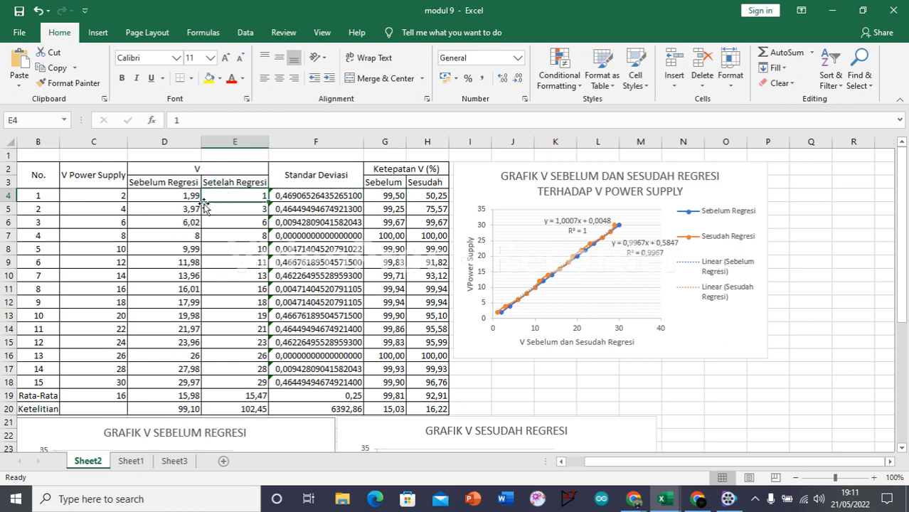
click(426, 196)
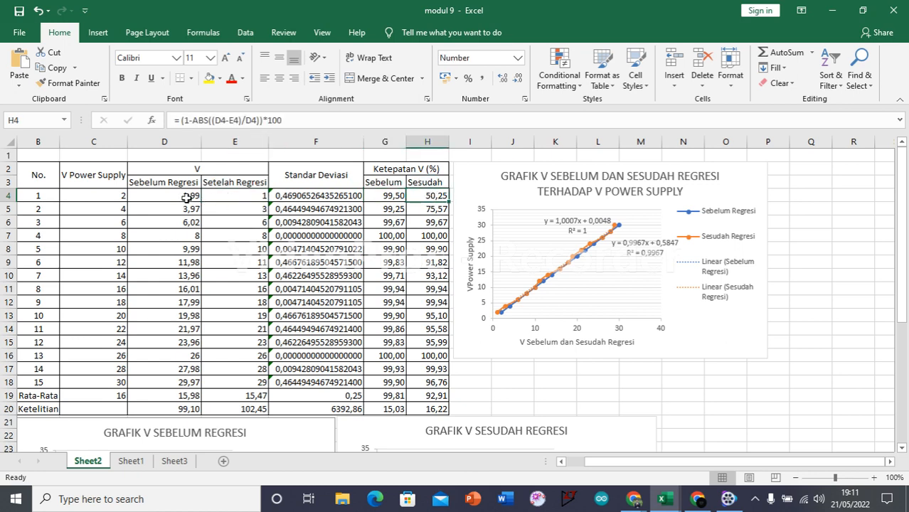
click(113, 197)
click(223, 197)
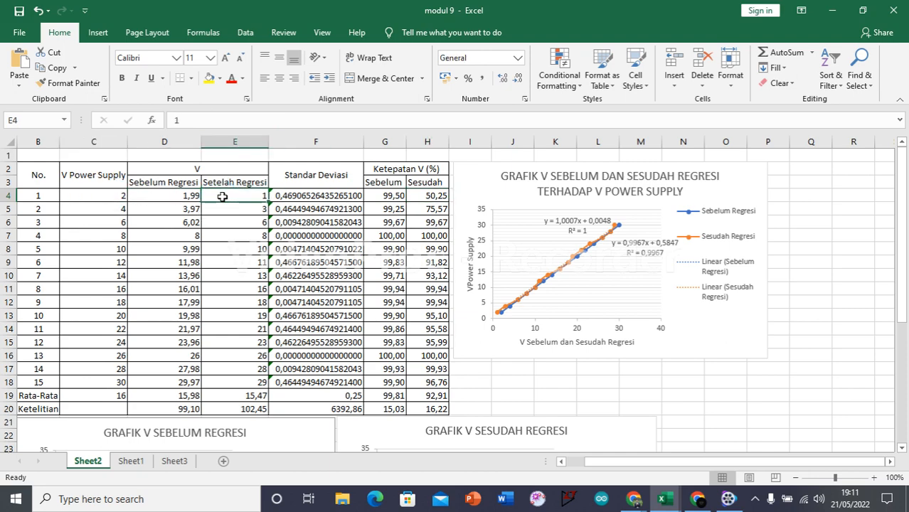
scroll(306, 258, down, 1)
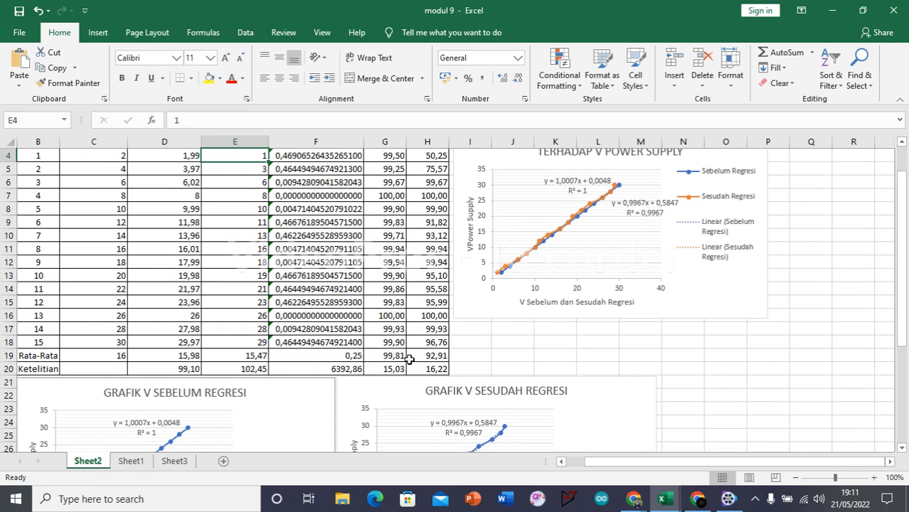
scroll(416, 366, up, 1)
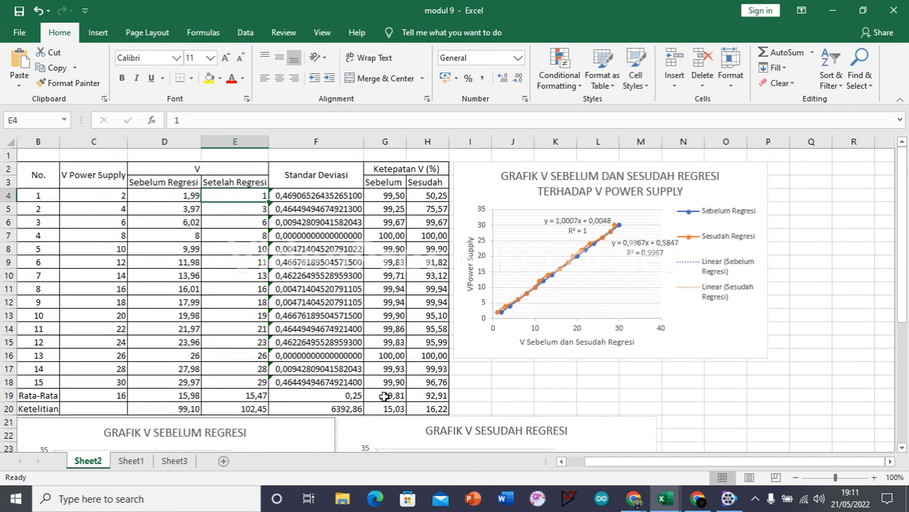
Step: Compare the Rata-Rata formulas for Ketepatan V (%) before and after regression in G19 and H19
click(388, 395)
click(420, 396)
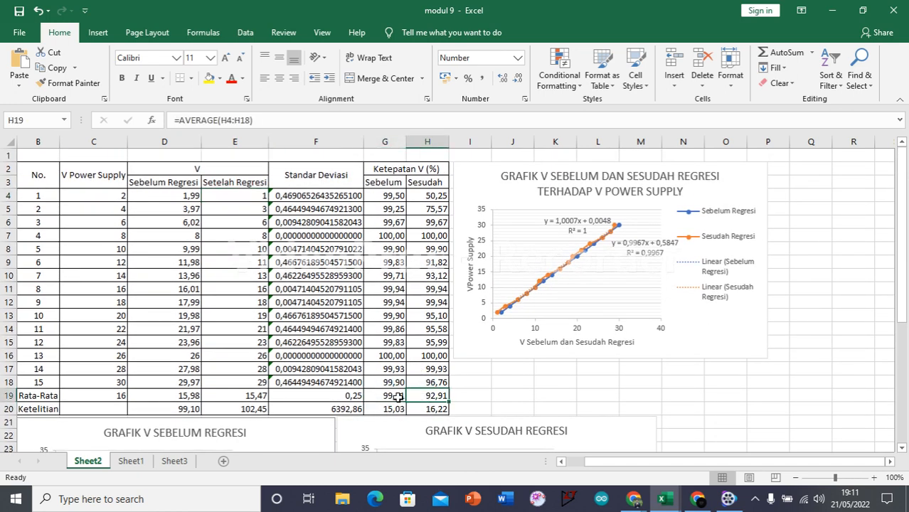
click(377, 398)
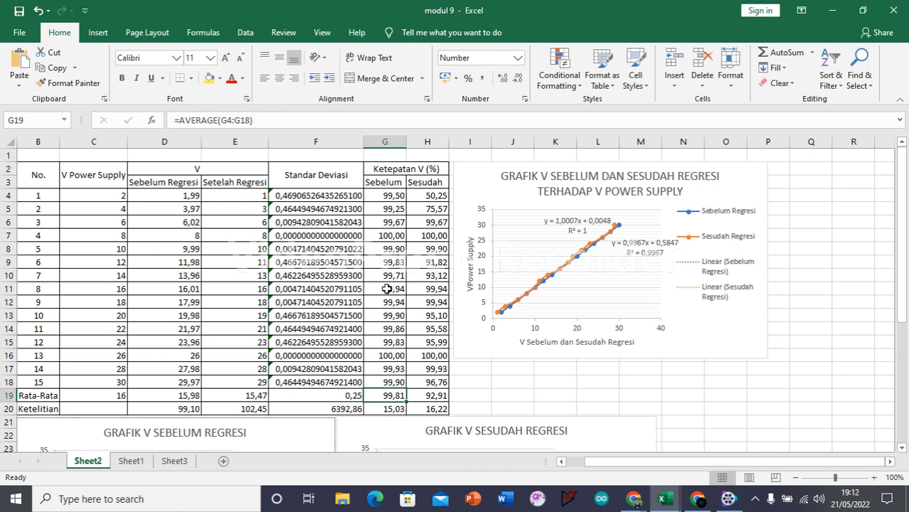
click(427, 398)
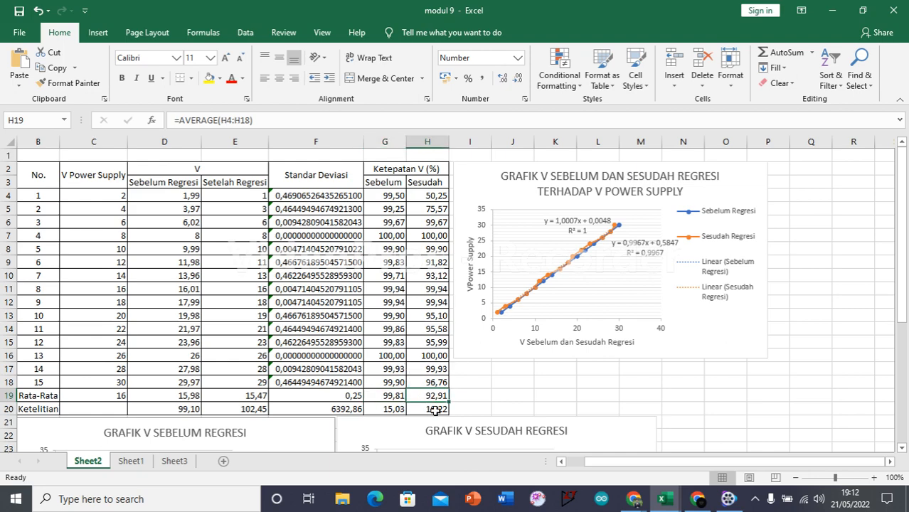
Step: Examine the Ketelitian formula in G20 against the averages in row 19 and the Ketepatan V (%) values in G4:H18
scroll(400, 391, down, 1)
click(384, 367)
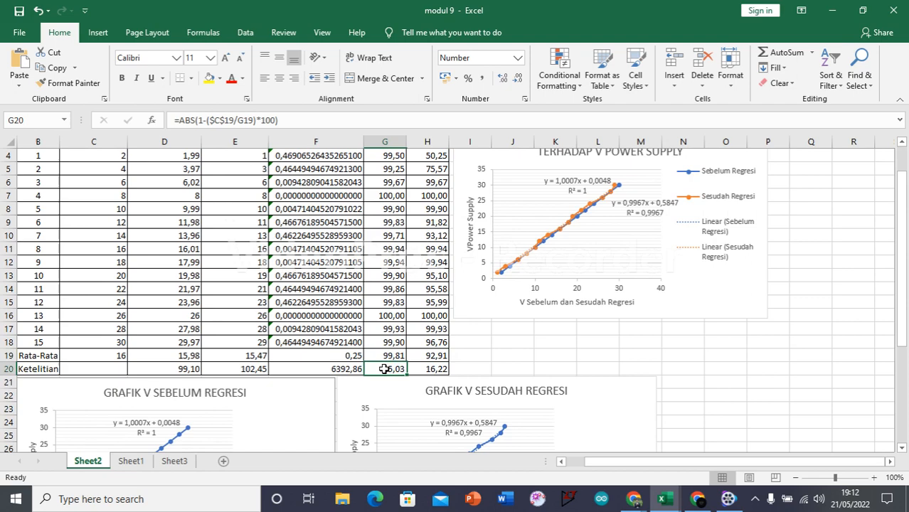
click(435, 353)
click(387, 352)
scroll(390, 352, up, 1)
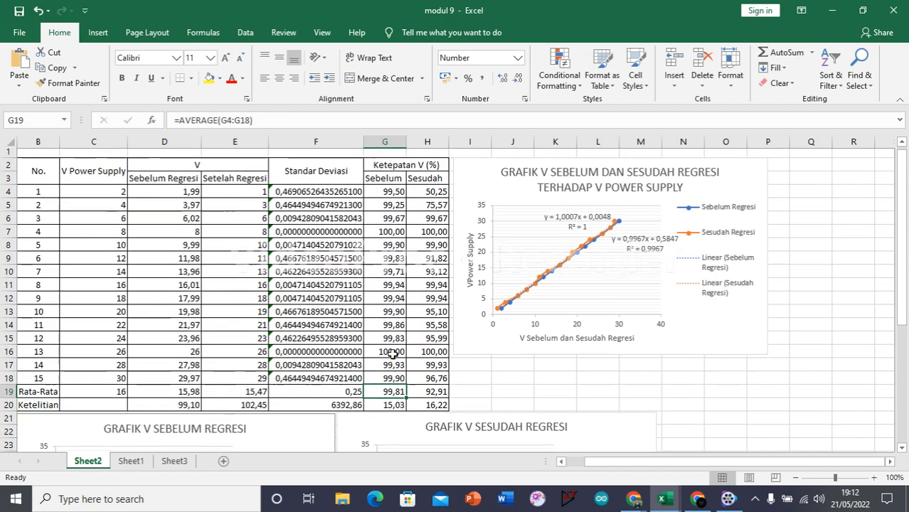
drag(388, 196, 434, 381)
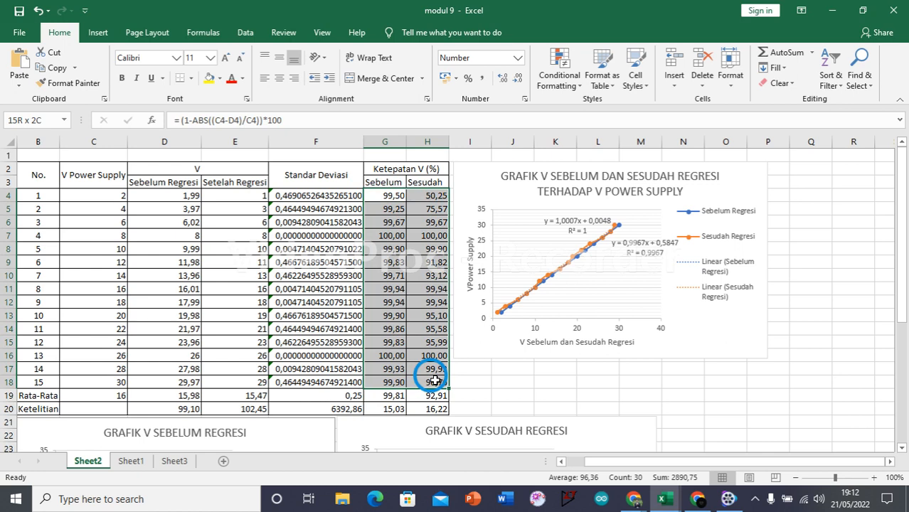
click(704, 191)
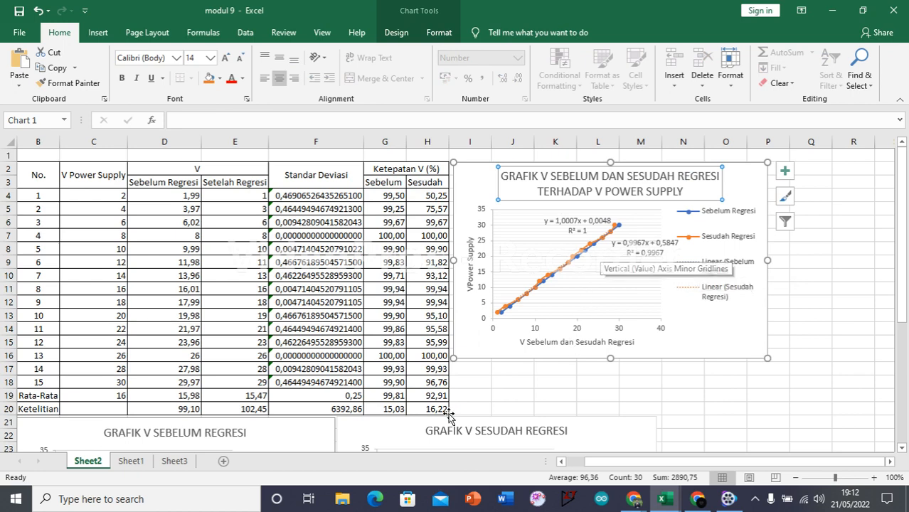
Step: View the measurement tables and regression charts on Sheet3 and Sheet1
click(174, 462)
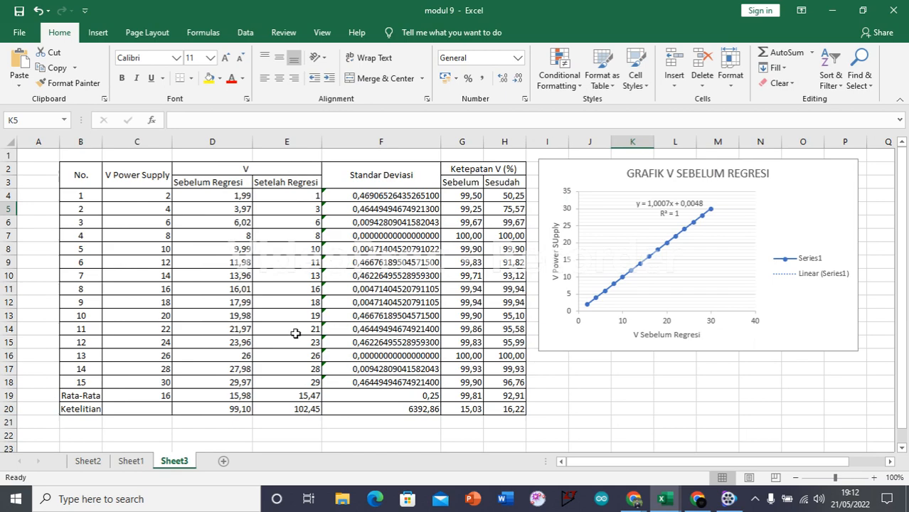
click(131, 461)
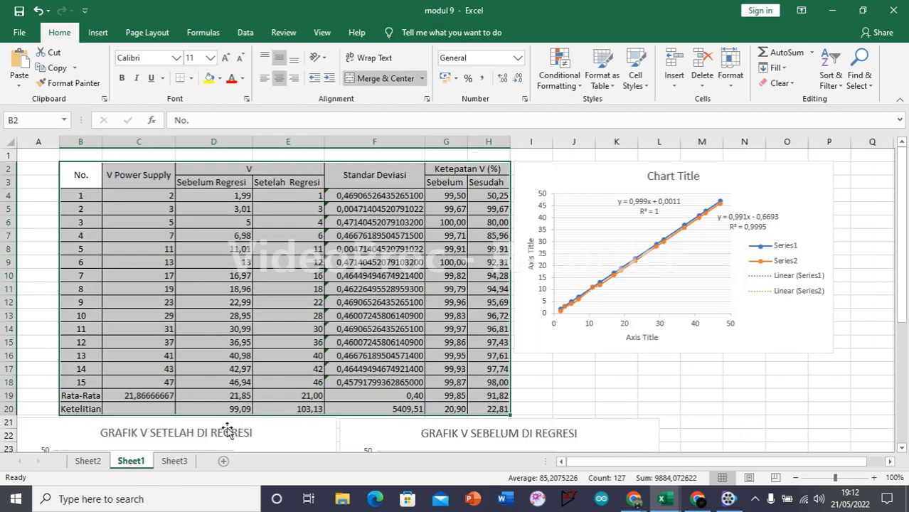
scroll(507, 379, down, 2)
click(575, 316)
scroll(96, 286, up, 2)
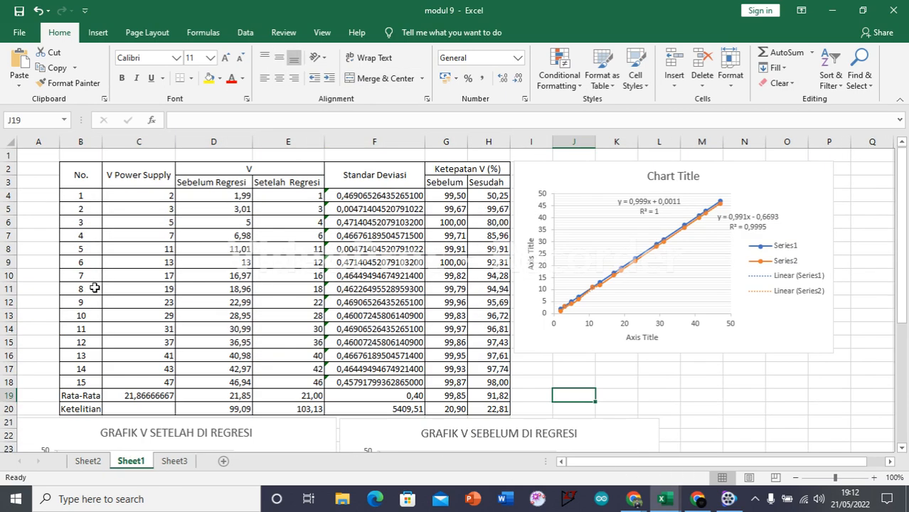
Step: Review Sheet1's V Power Supply values in C4:C18 alongside the before and after regression charts below the table
drag(143, 194, 151, 382)
scroll(178, 286, down, 1)
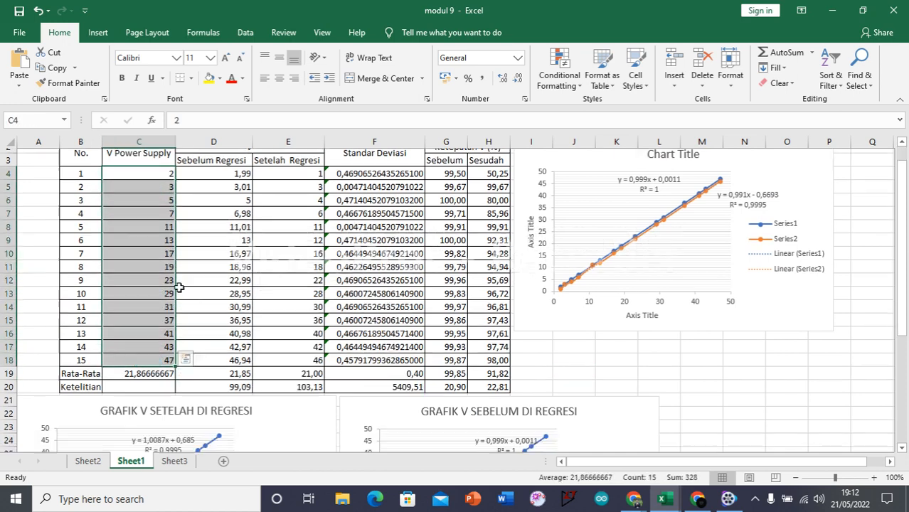
scroll(235, 297, down, 5)
scroll(235, 299, up, 6)
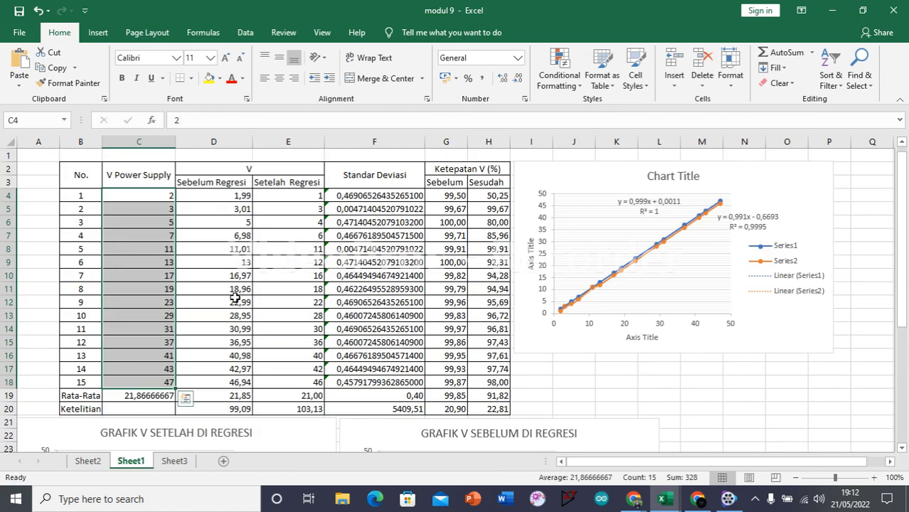
scroll(234, 298, down, 4)
scroll(238, 299, up, 2)
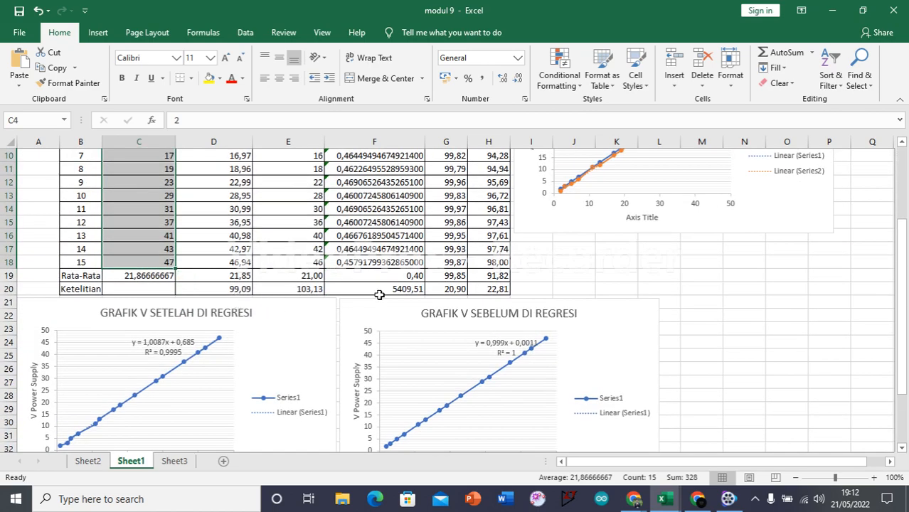
scroll(378, 298, up, 3)
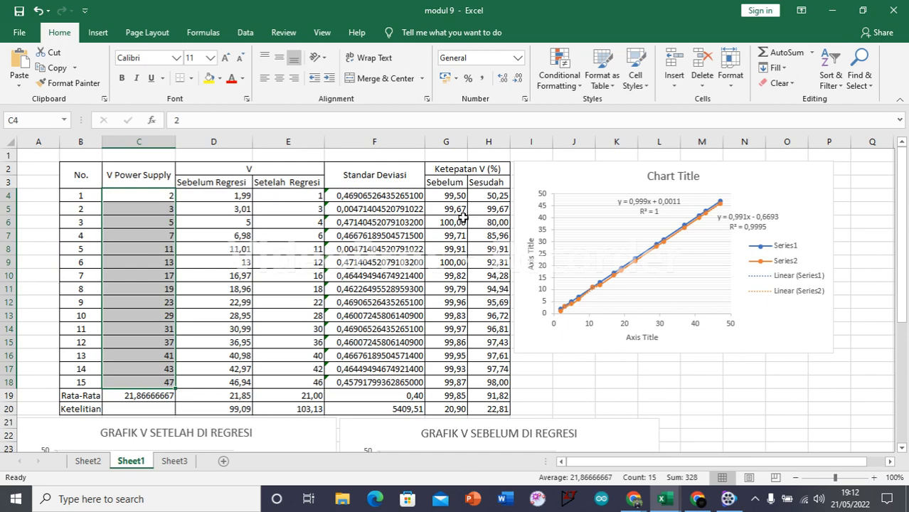
scroll(462, 217, down, 1)
scroll(472, 207, up, 1)
Step: Compare the Ketepatan V (%) formulas in G4 and H4 on Sheet1 with their averages in G19 and H19
click(491, 196)
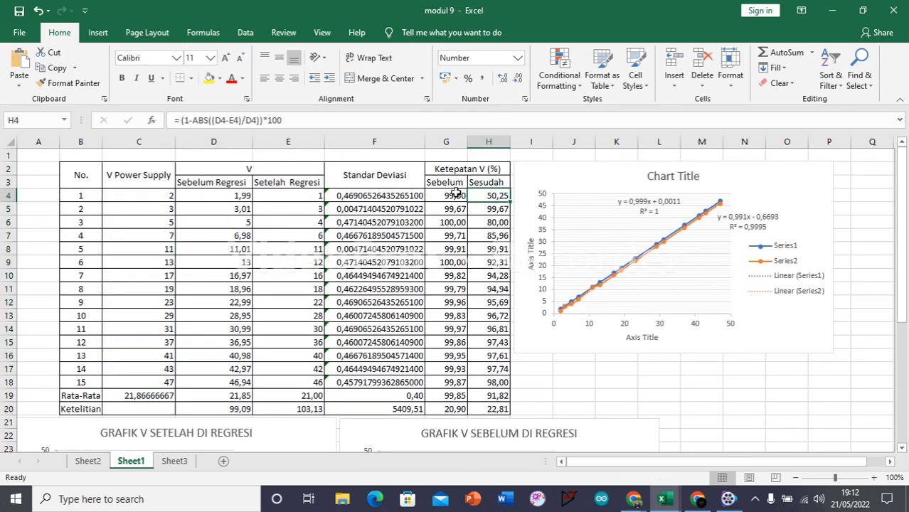
click(455, 193)
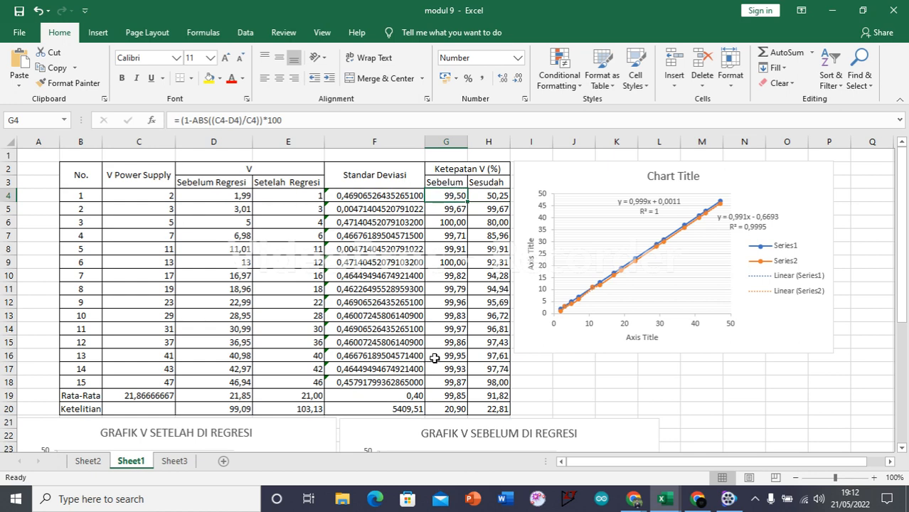
click(449, 397)
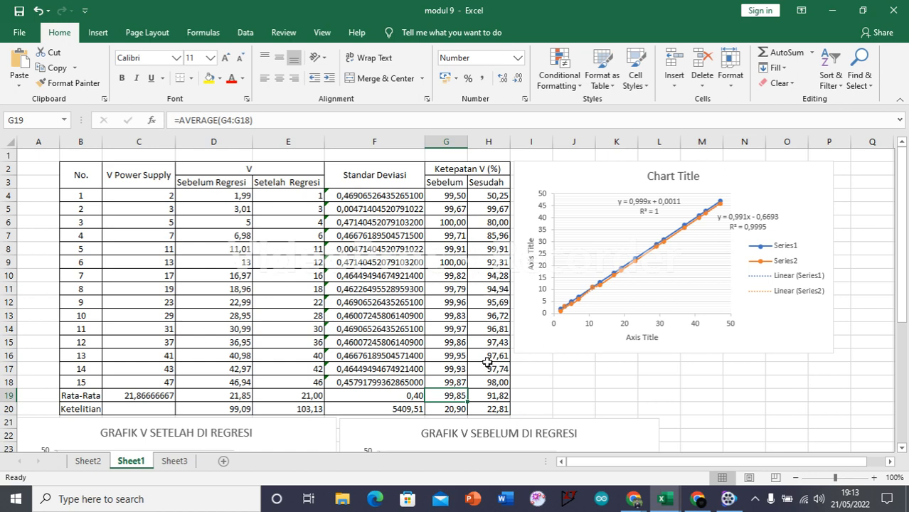
click(498, 395)
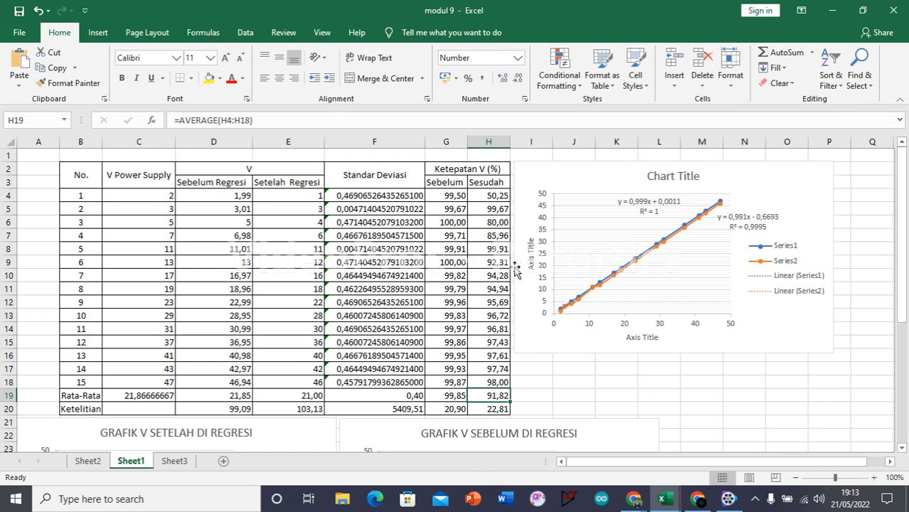
click(571, 380)
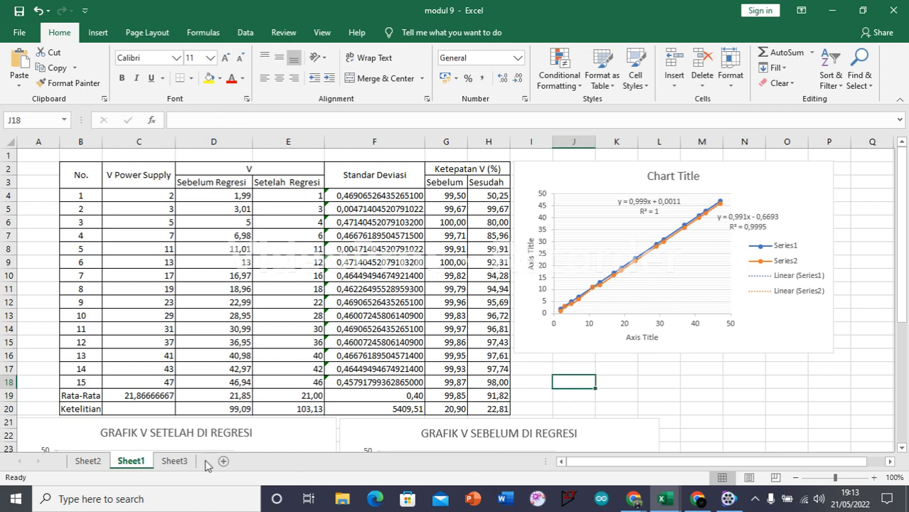
Step: Switch to the Tinkercad circuit window and stop the running voltmeter simulation
mouse_move(640, 500)
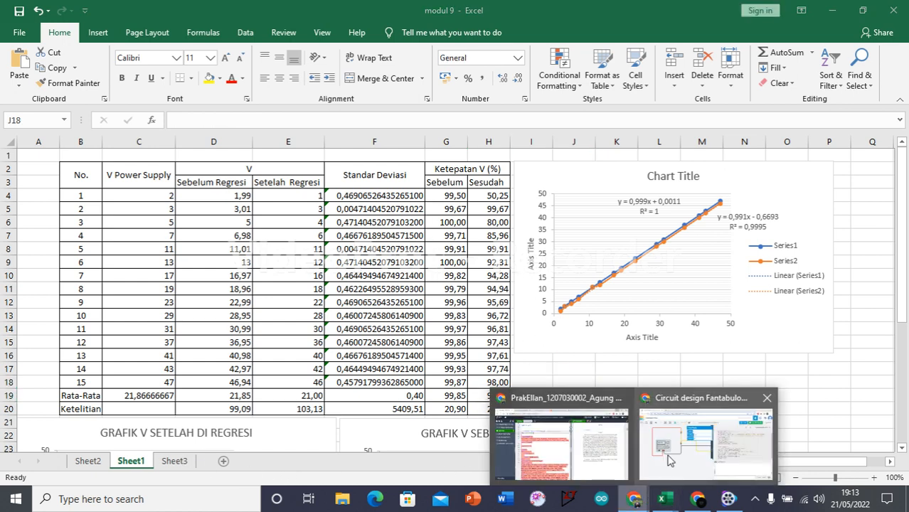
mouse_move(668, 448)
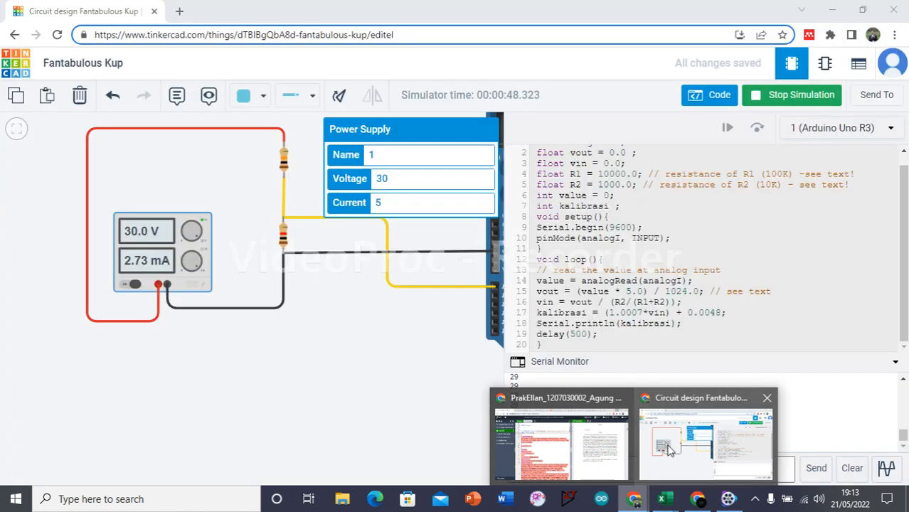
click(669, 448)
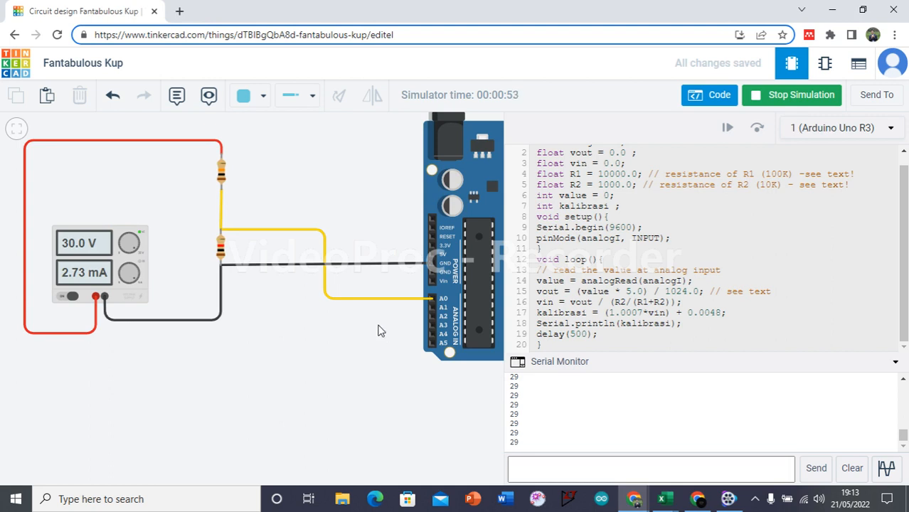
scroll(377, 328, down, 1)
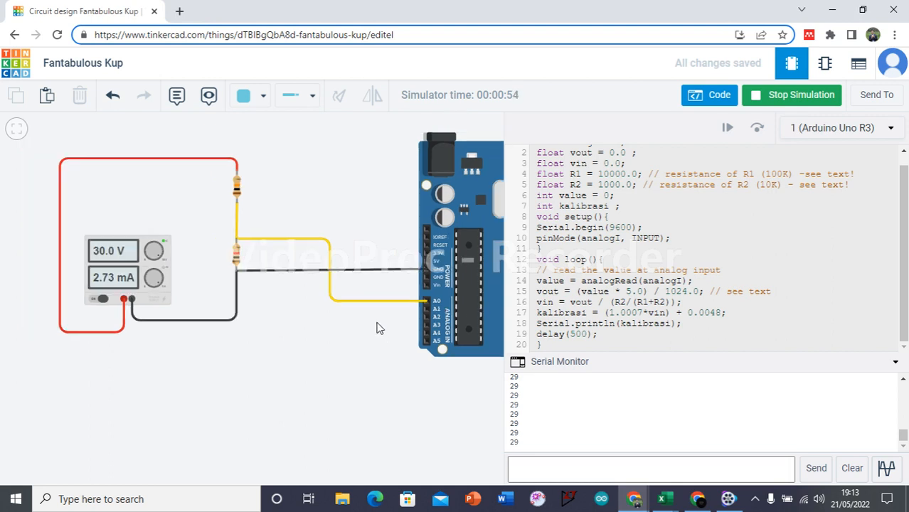
scroll(346, 319, down, 2)
click(804, 96)
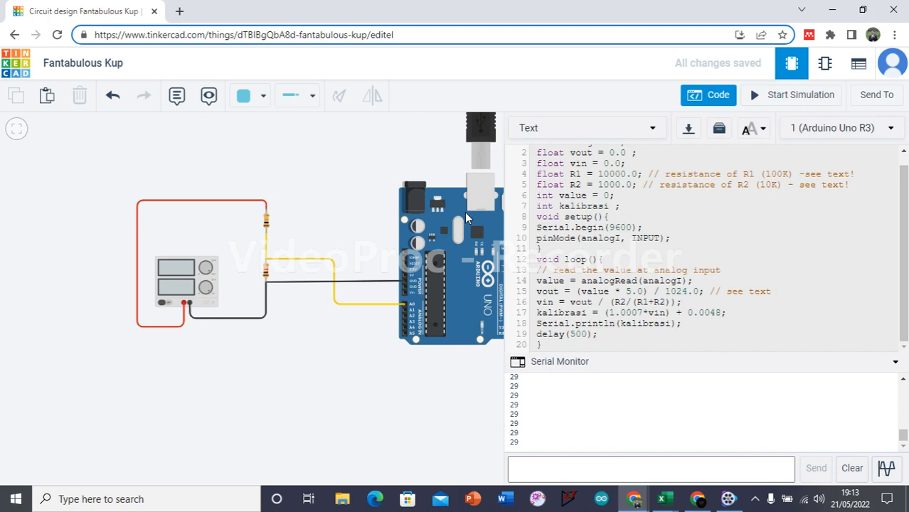
Step: Switch to the modul 9 workbook in Excel and view the combined before-and-after regression chart on Sheet2
click(665, 499)
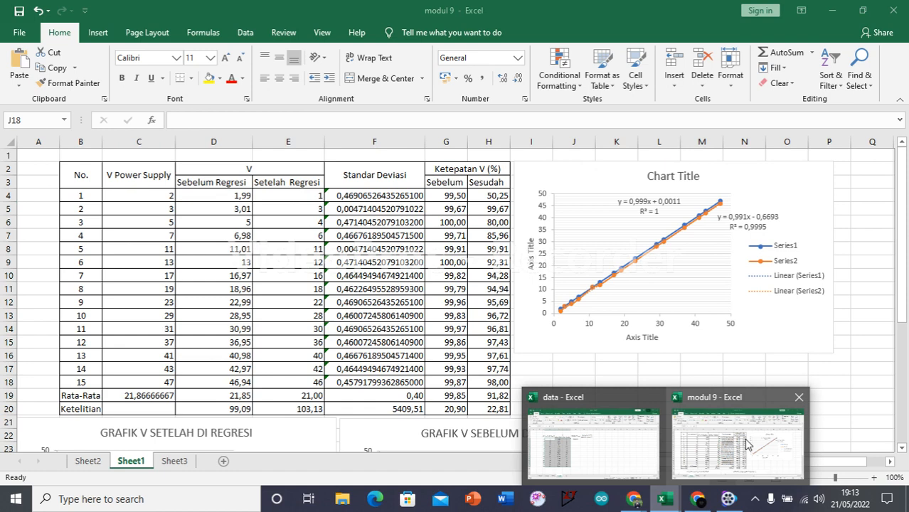
click(747, 445)
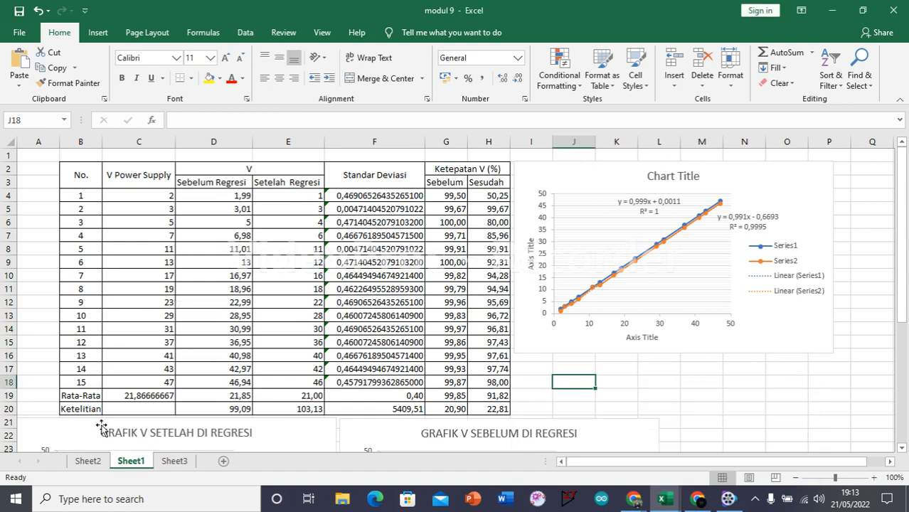
click(88, 461)
click(575, 346)
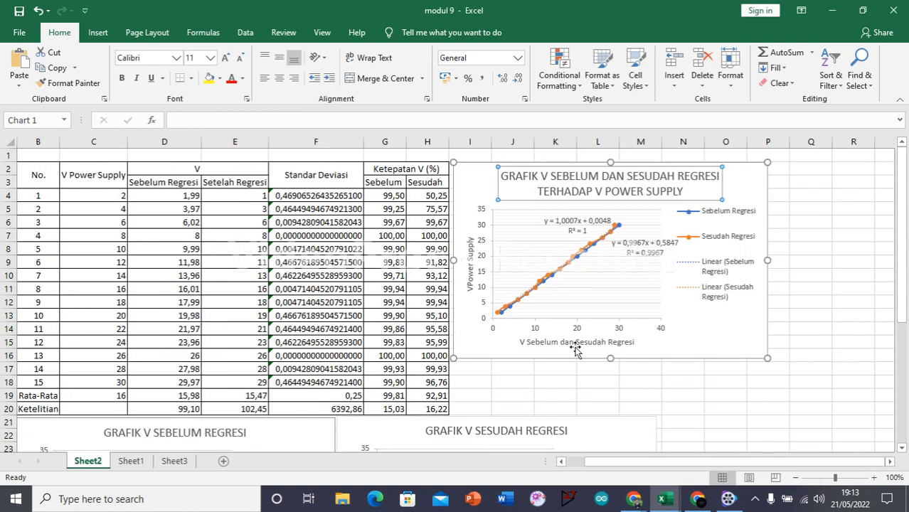
click(510, 366)
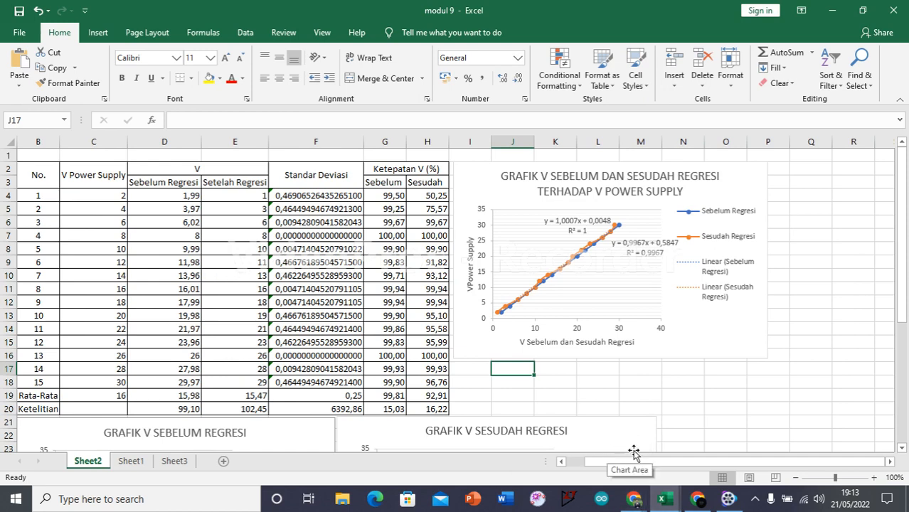
Step: Switch to the Tinkercad circuit, inspect the properties of the two voltage divider resistors and show the Arduino code again
mouse_move(639, 500)
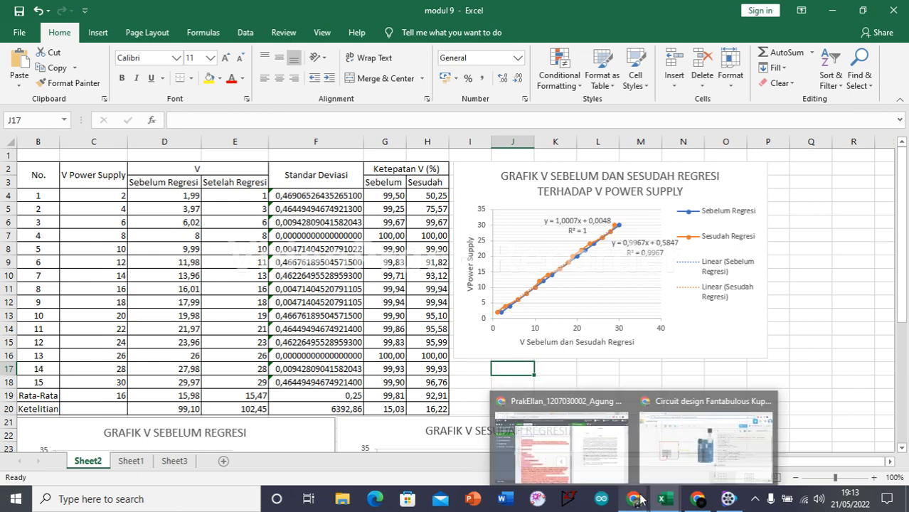
click(694, 448)
drag(369, 366, 281, 384)
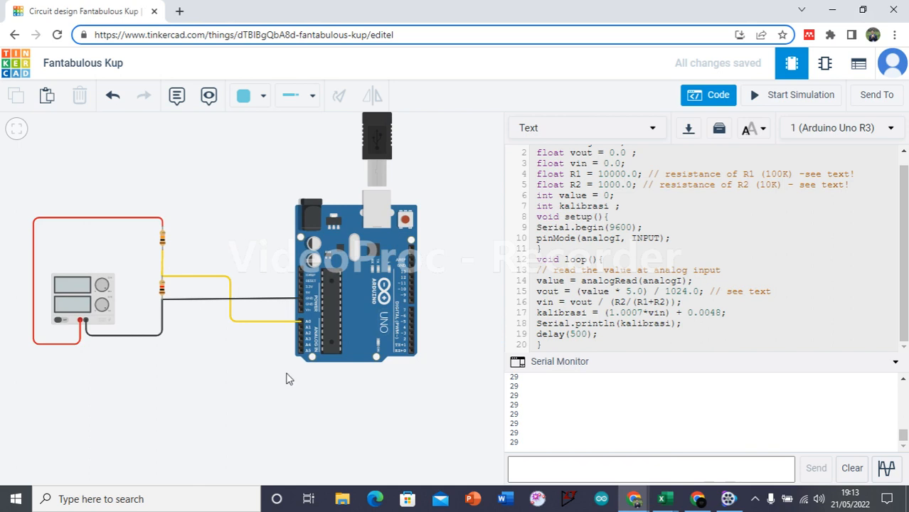
scroll(189, 341, up, 3)
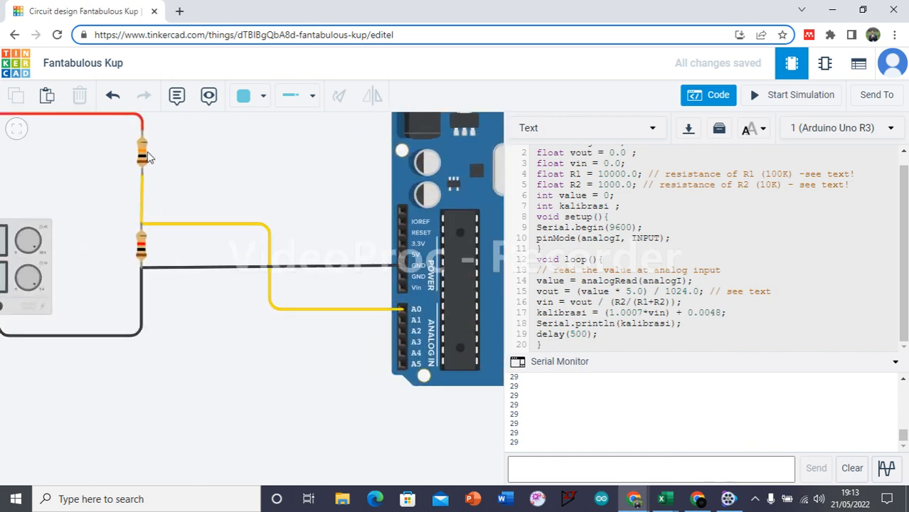
click(146, 154)
click(148, 242)
click(144, 238)
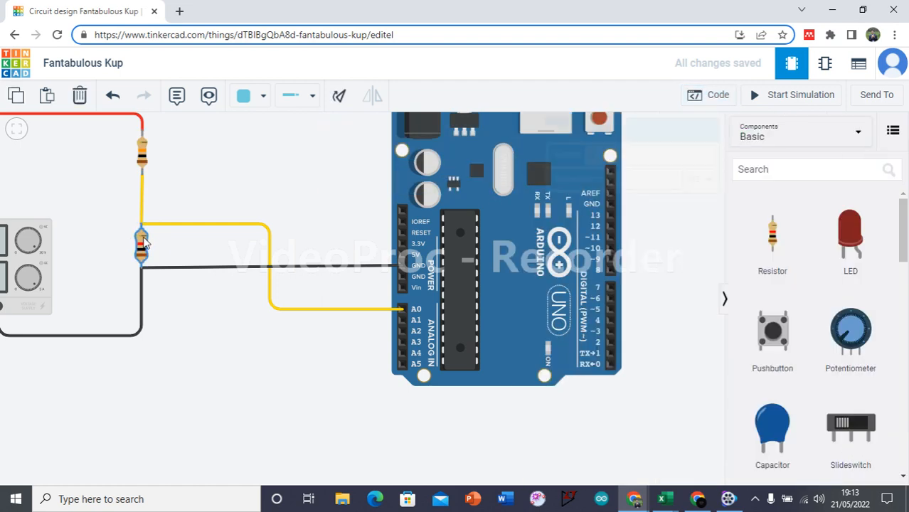
click(715, 94)
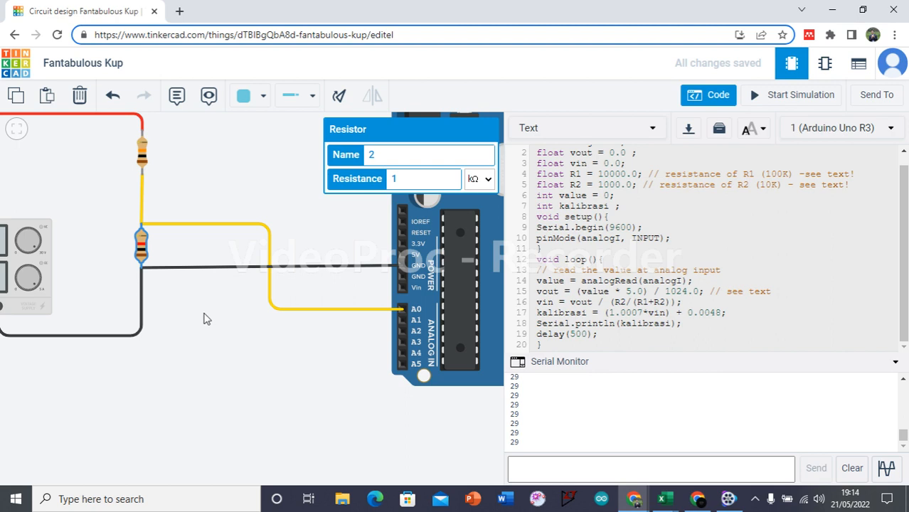
drag(200, 311, 283, 337)
scroll(283, 338, down, 2)
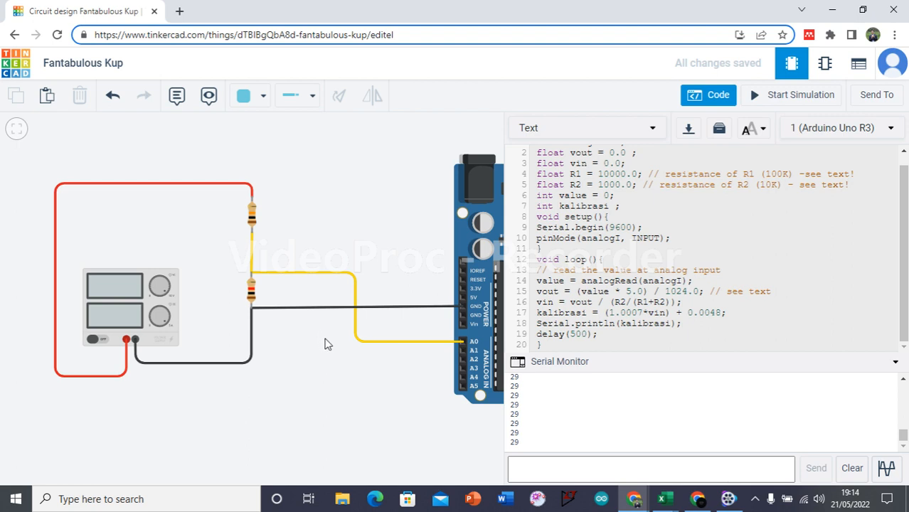
scroll(324, 344, up, 1)
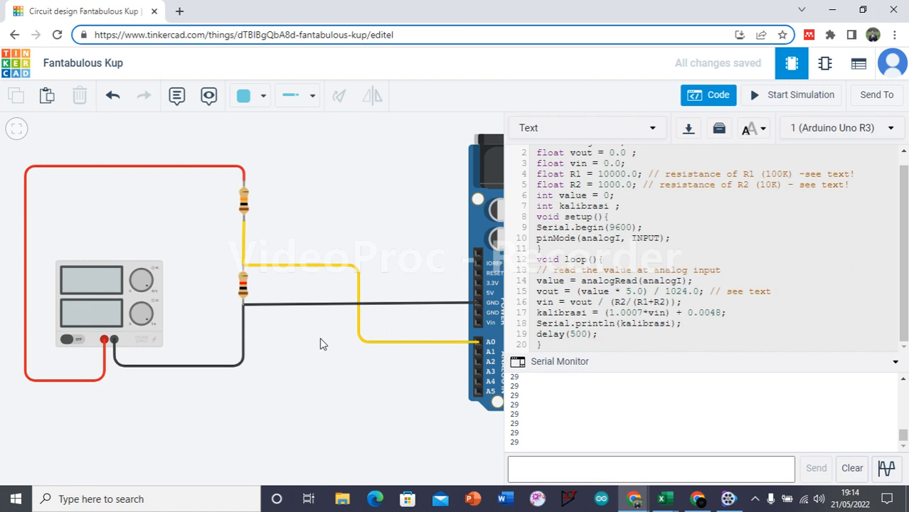
scroll(306, 346, down, 3)
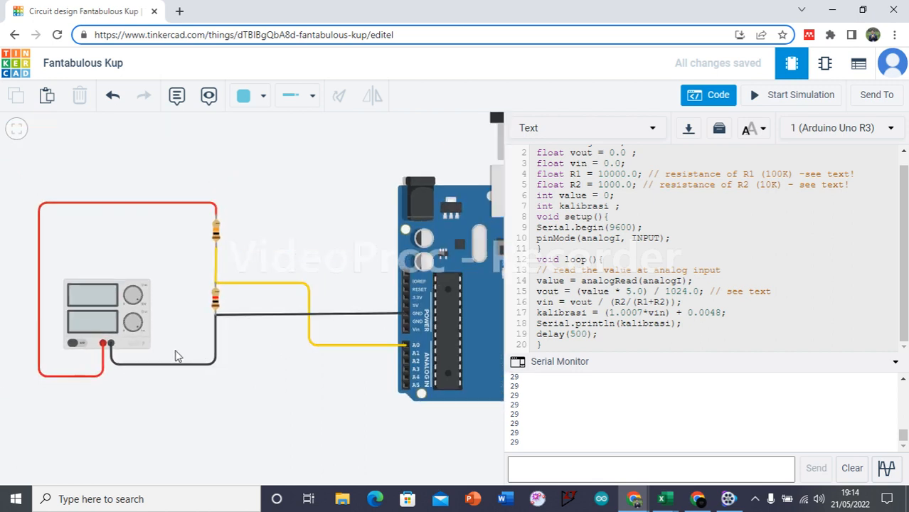
click(179, 340)
drag(180, 341, 201, 334)
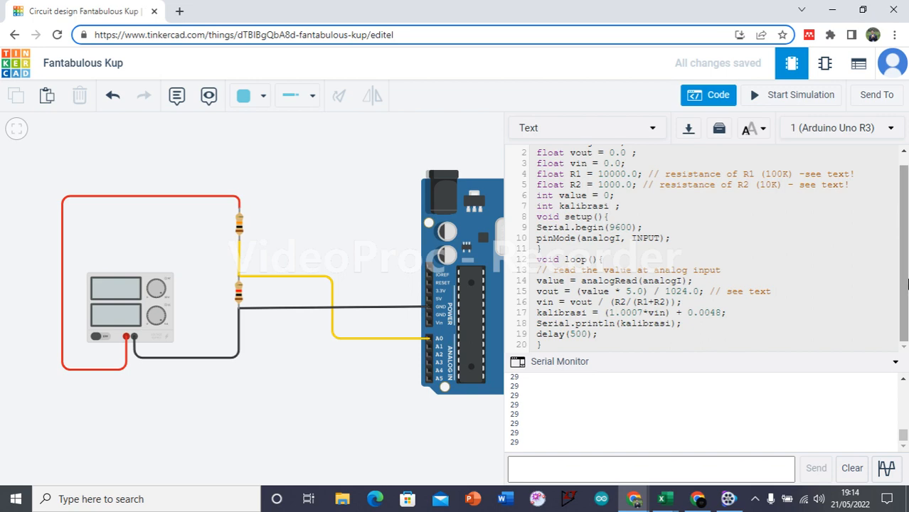
click(729, 501)
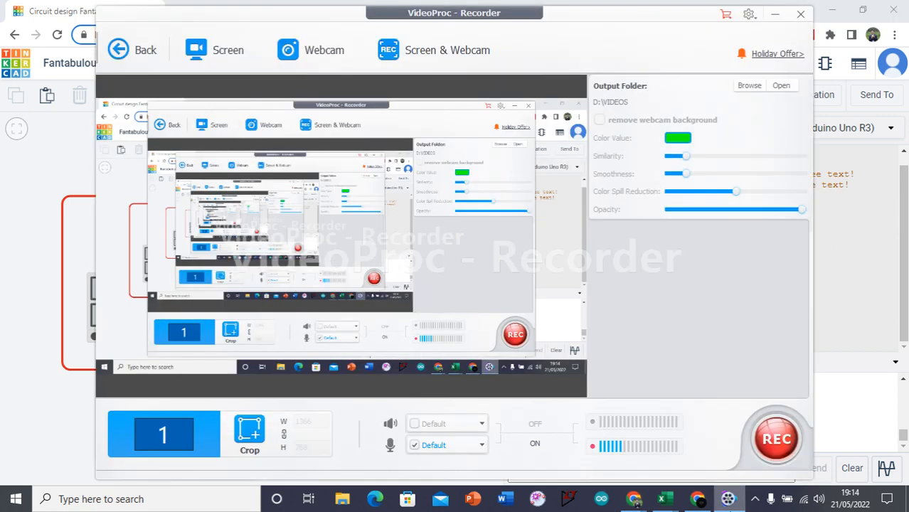